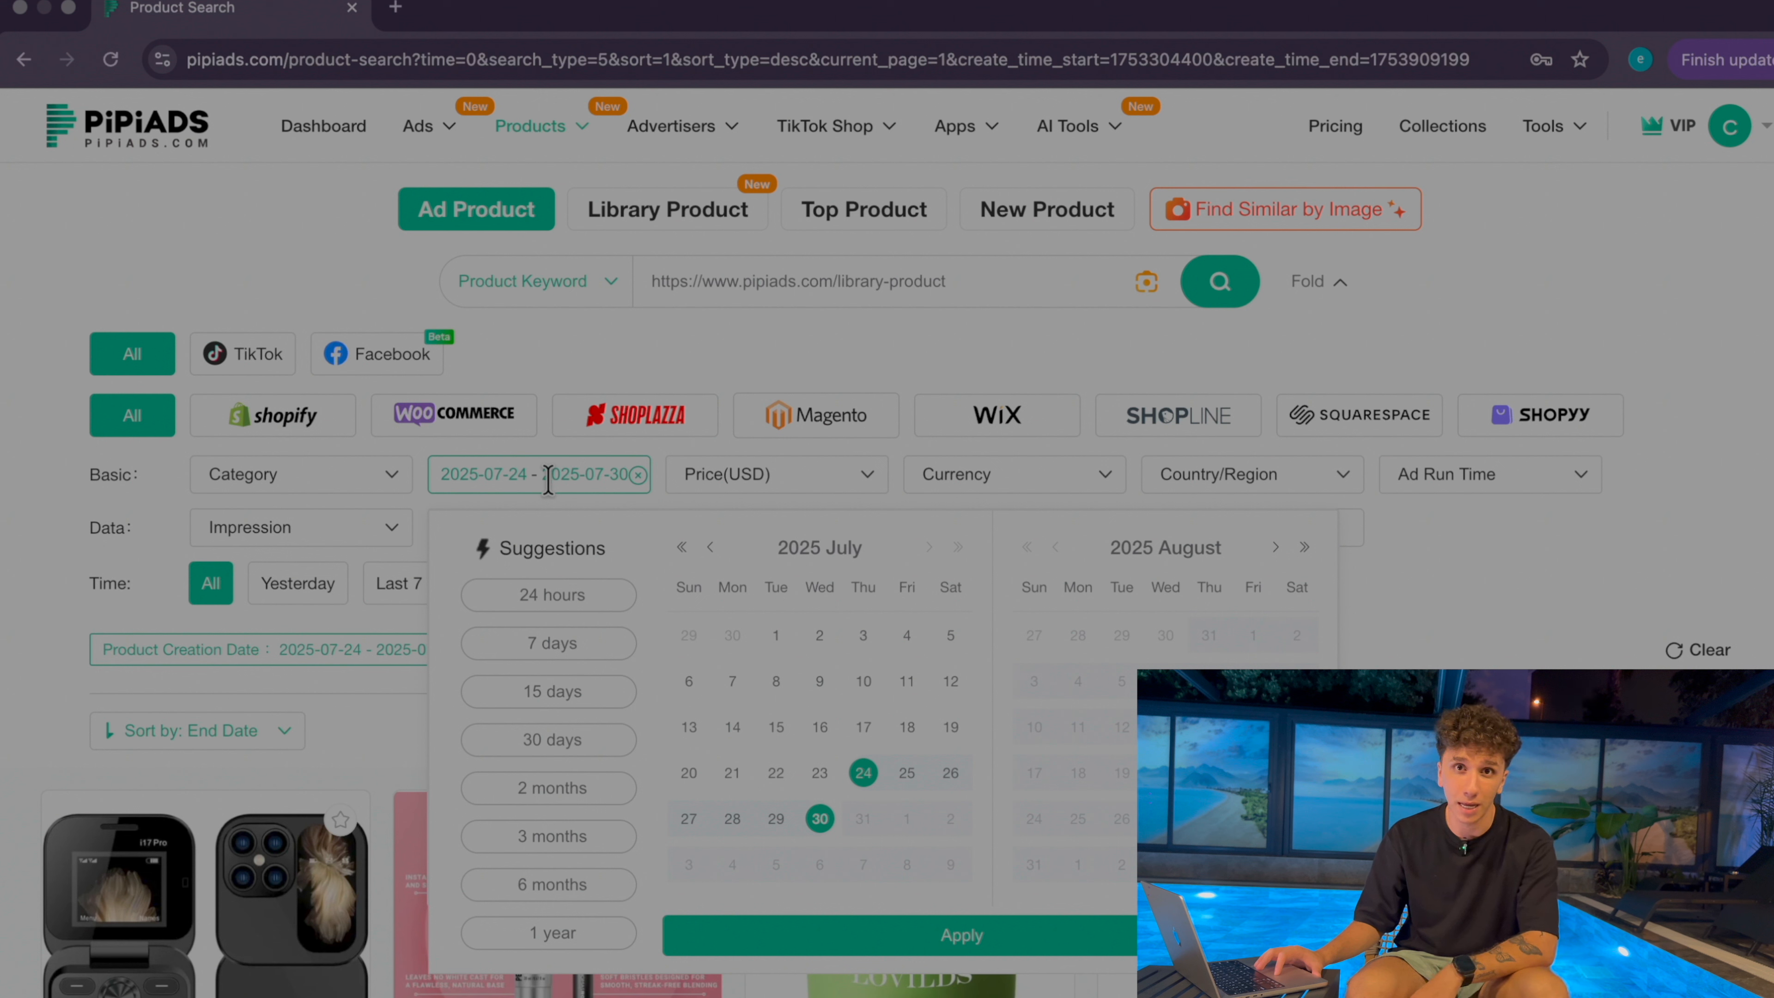
left_click(353, 492)
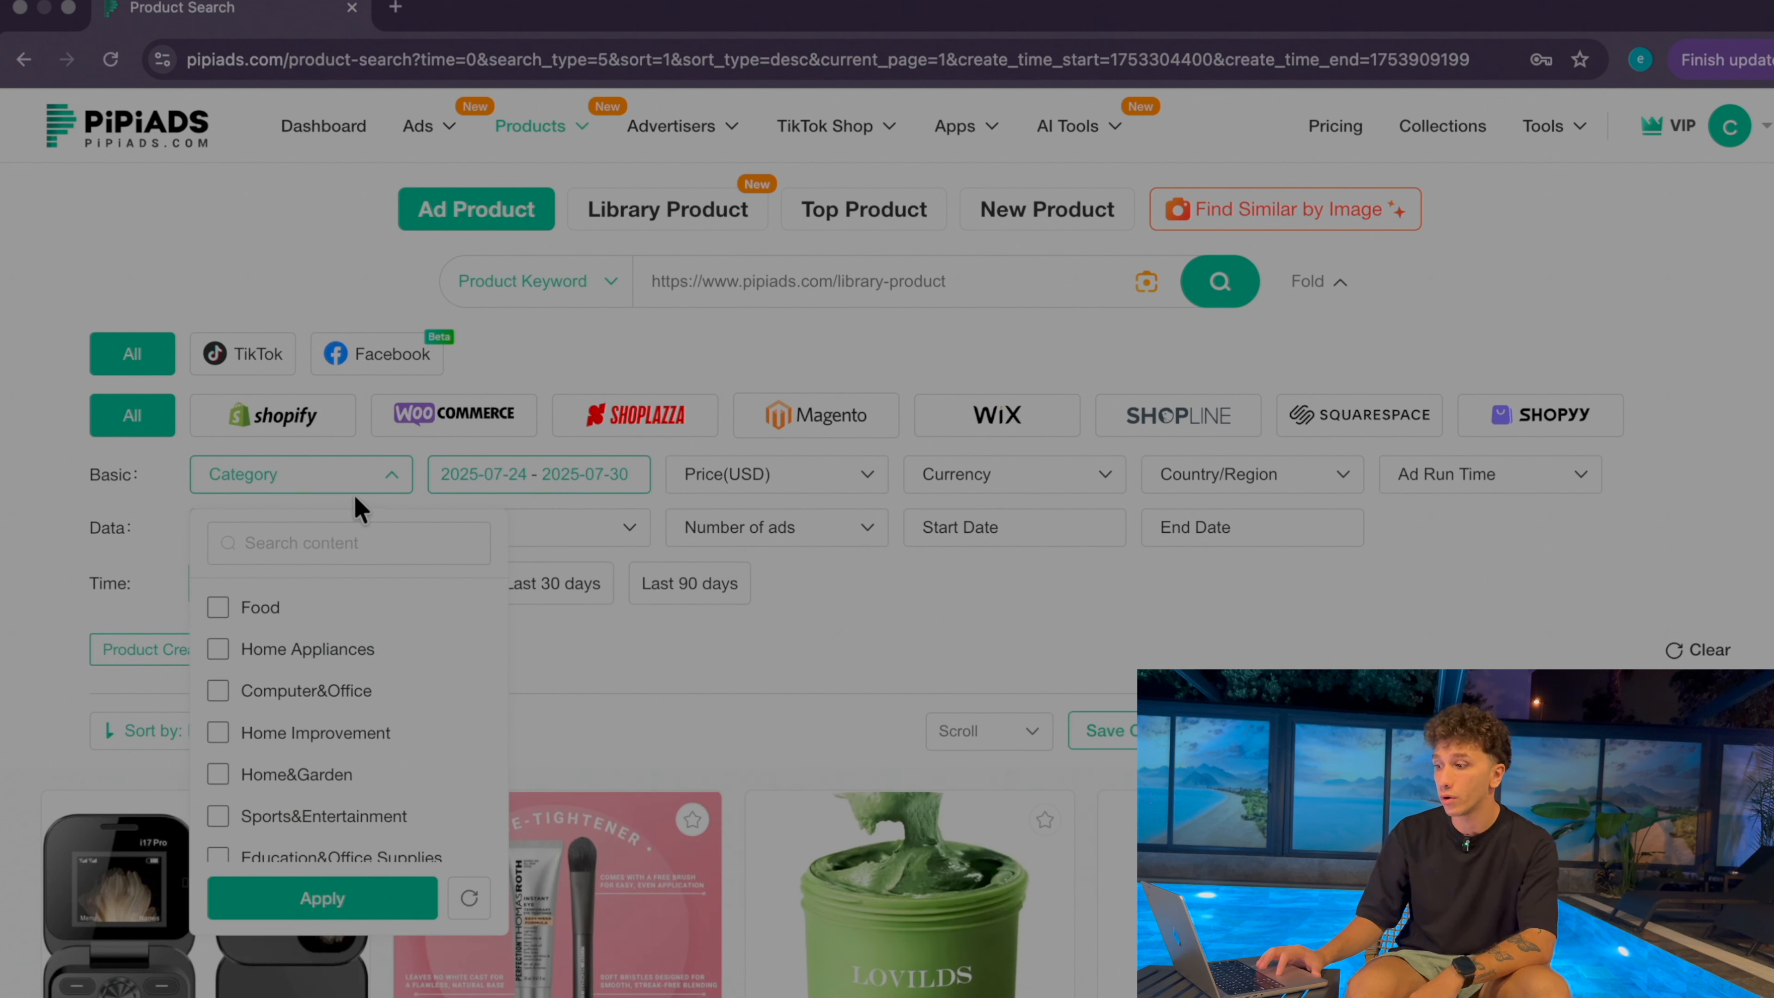
left_click(355, 494)
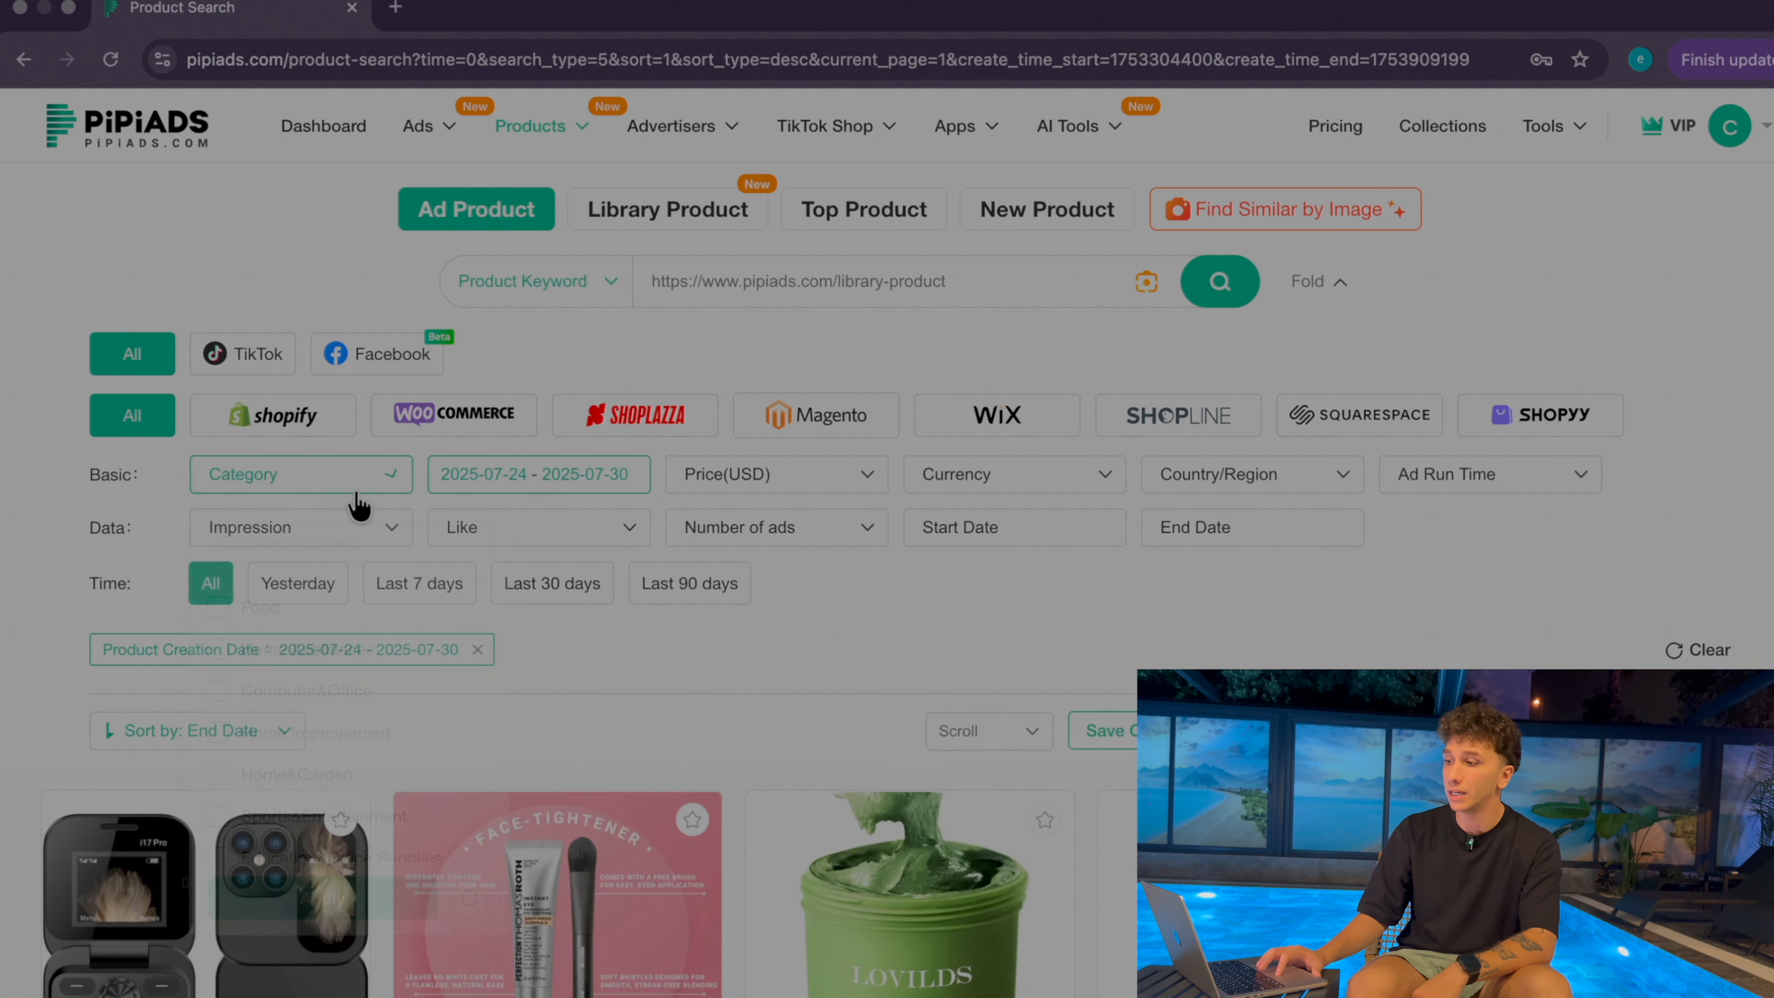
left_click(1091, 478)
left_click(931, 634)
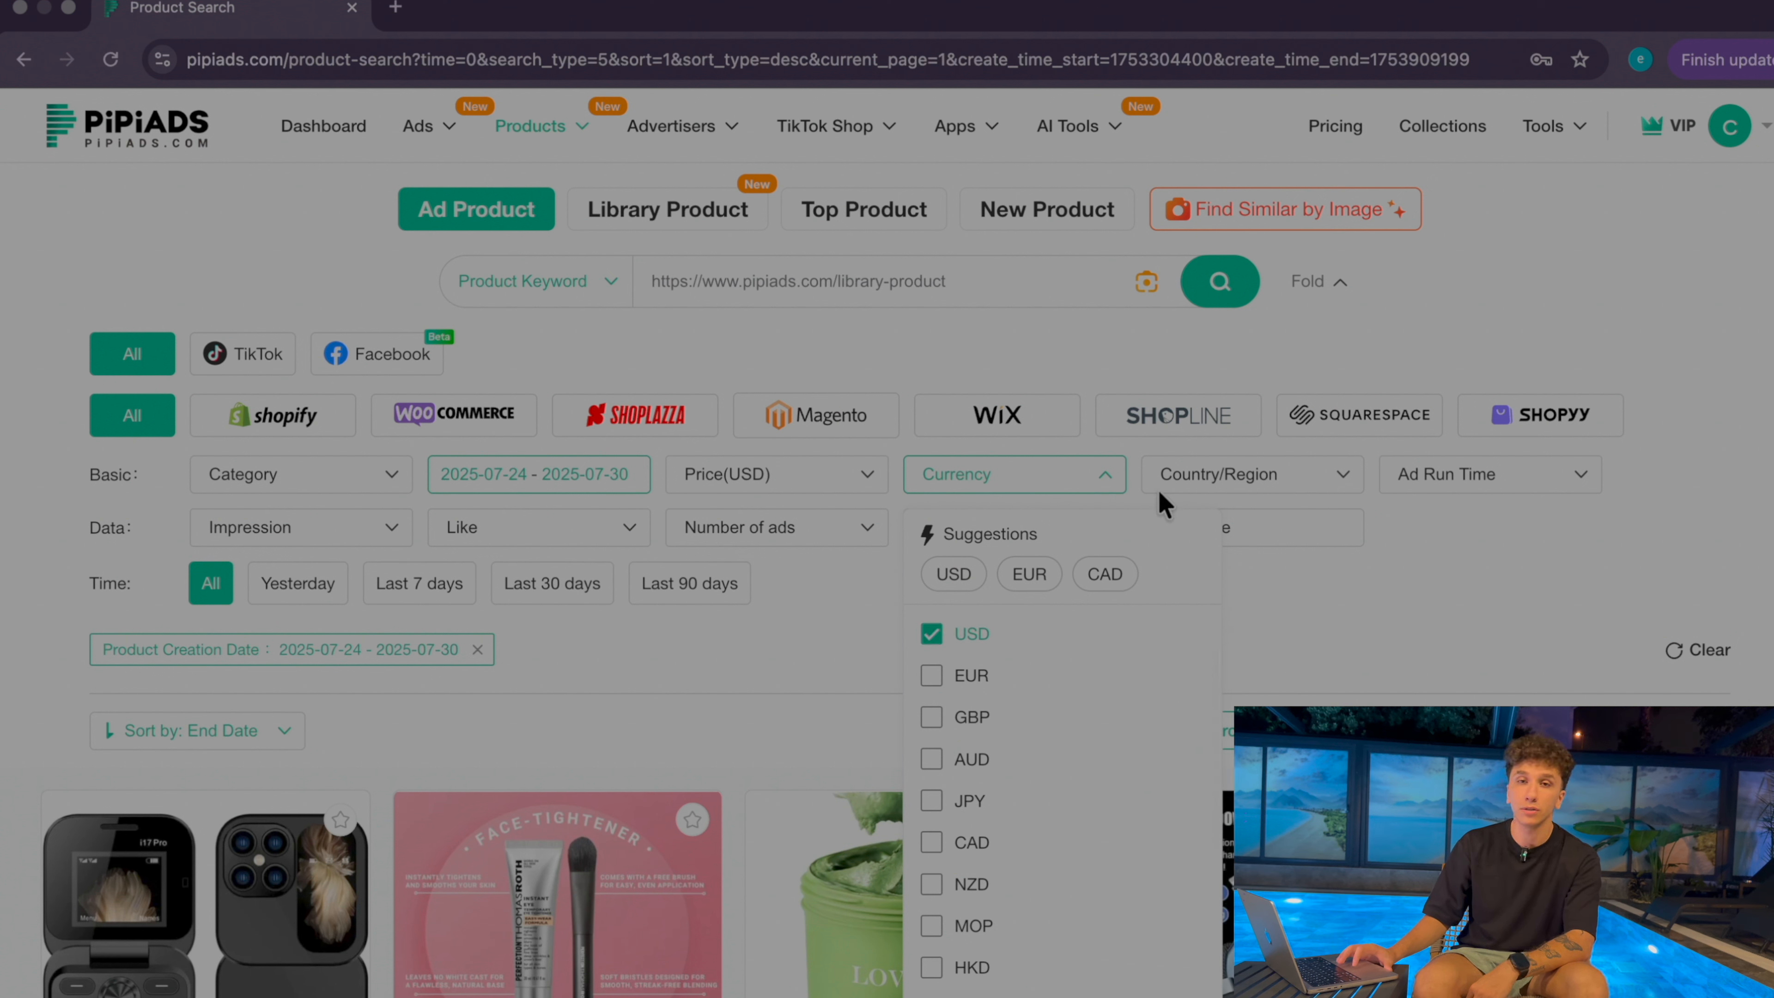
Filter the product search to the United States and United Kingdom and limit the time to the last 7 days
left_click(1247, 476)
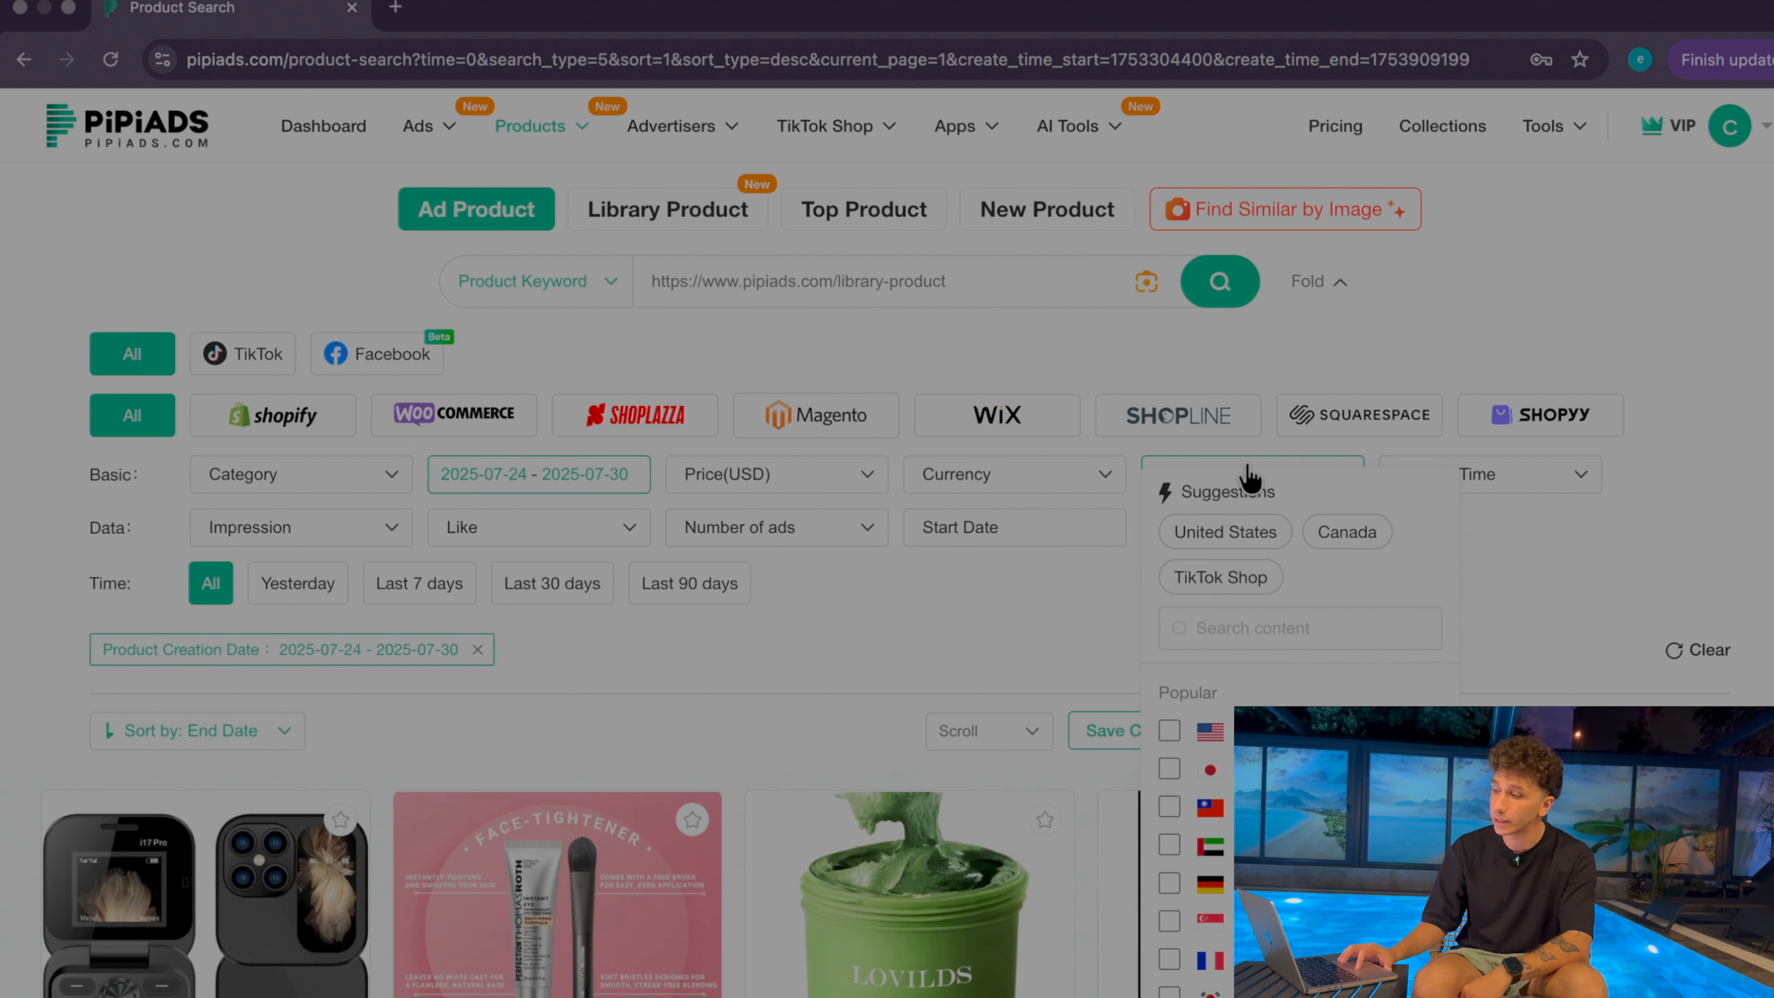
left_click(1233, 541)
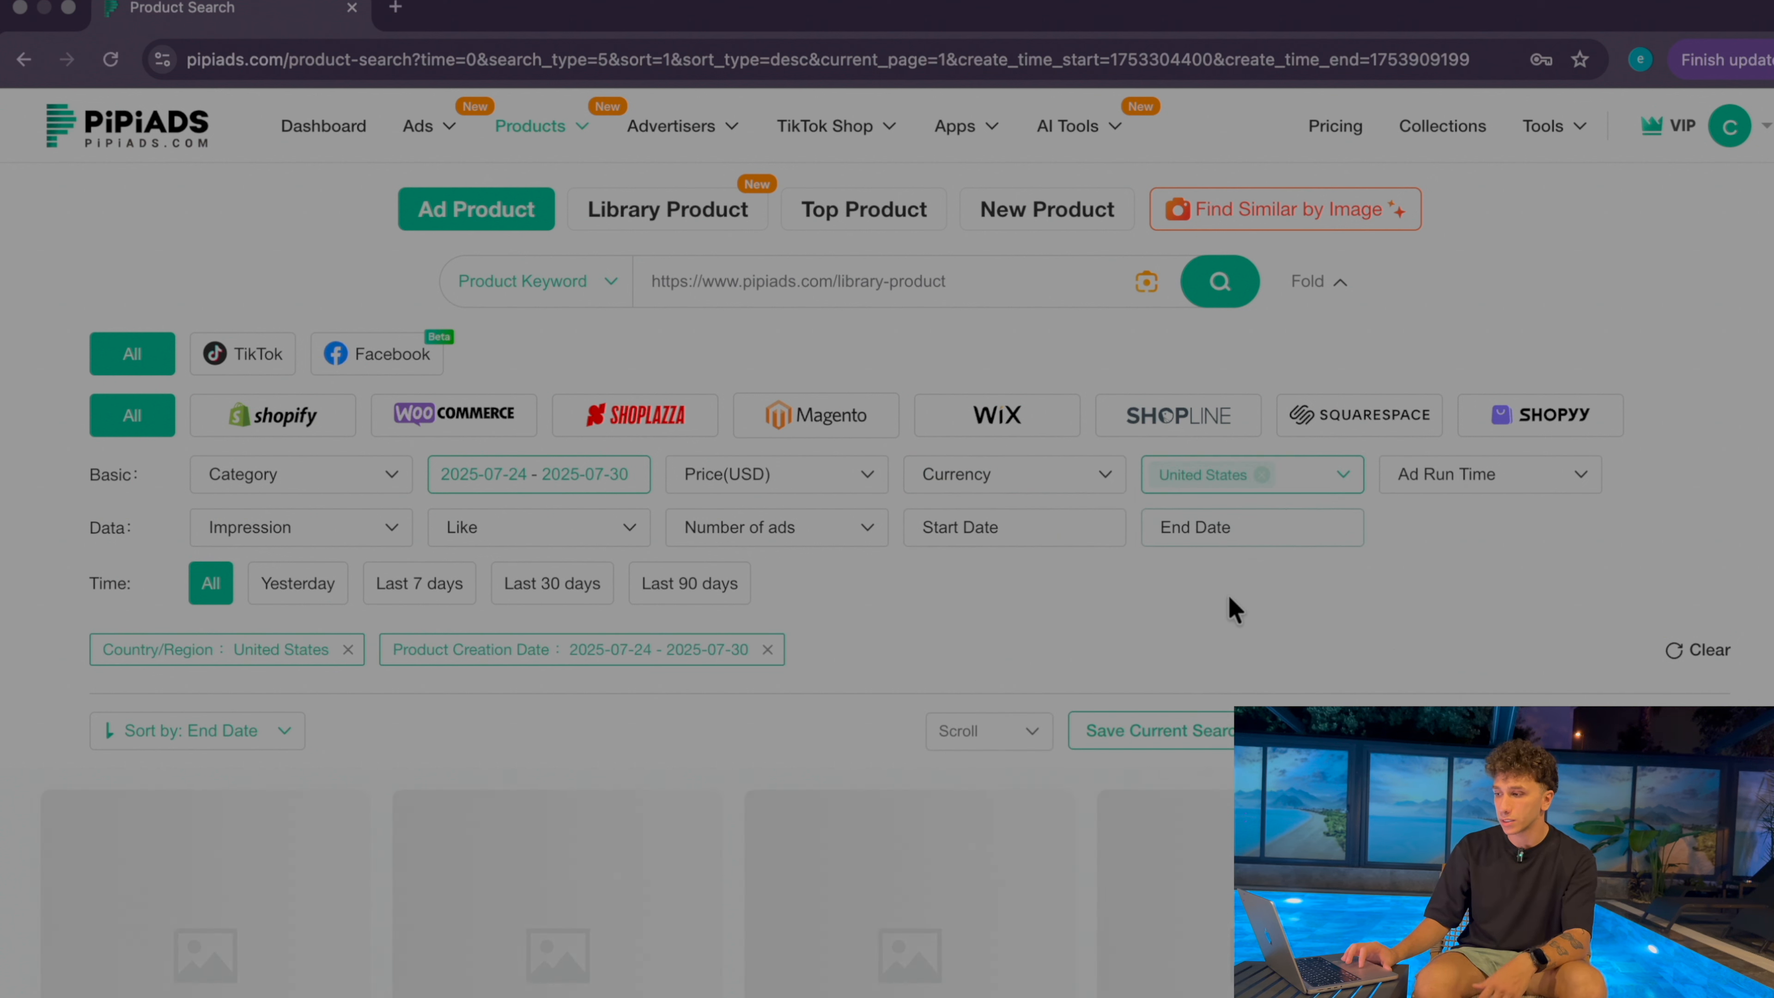
left_click(452, 596)
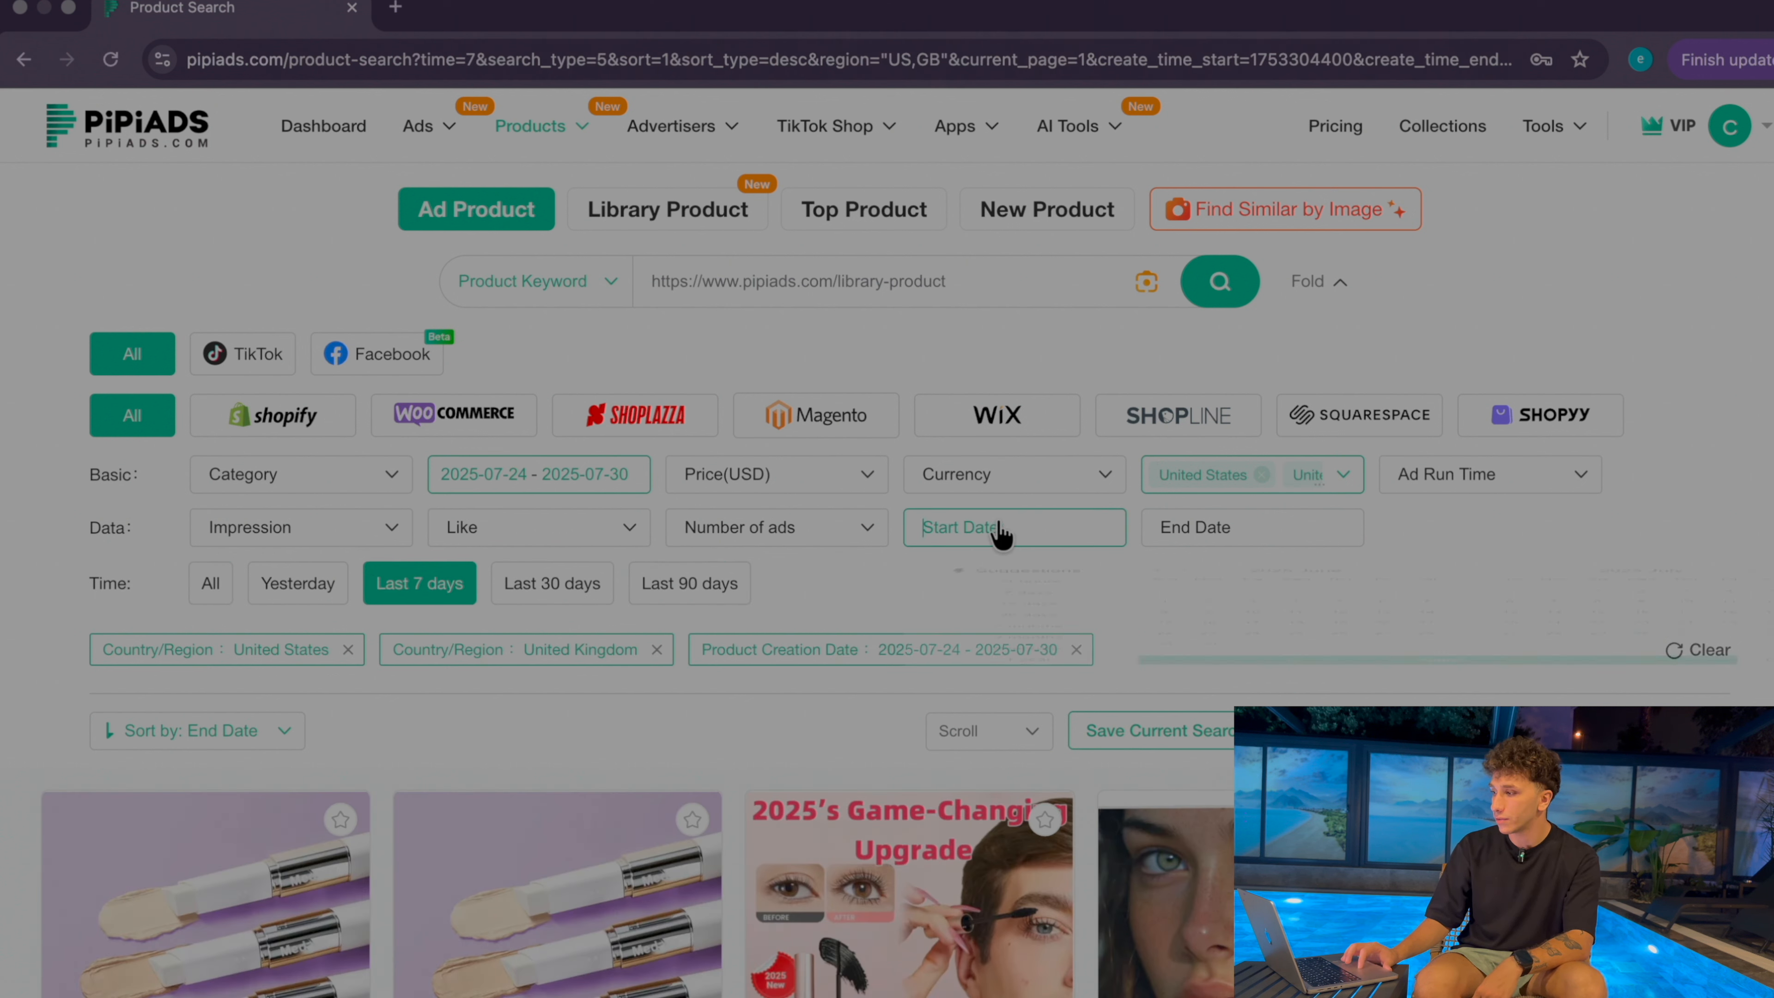
Set the start date filter to 2025-07-24 - 2025-07-30 and the end date filter to 2025-07-29 - 2025-07-30
left_click(1006, 529)
left_click(1020, 689)
left_click(1200, 537)
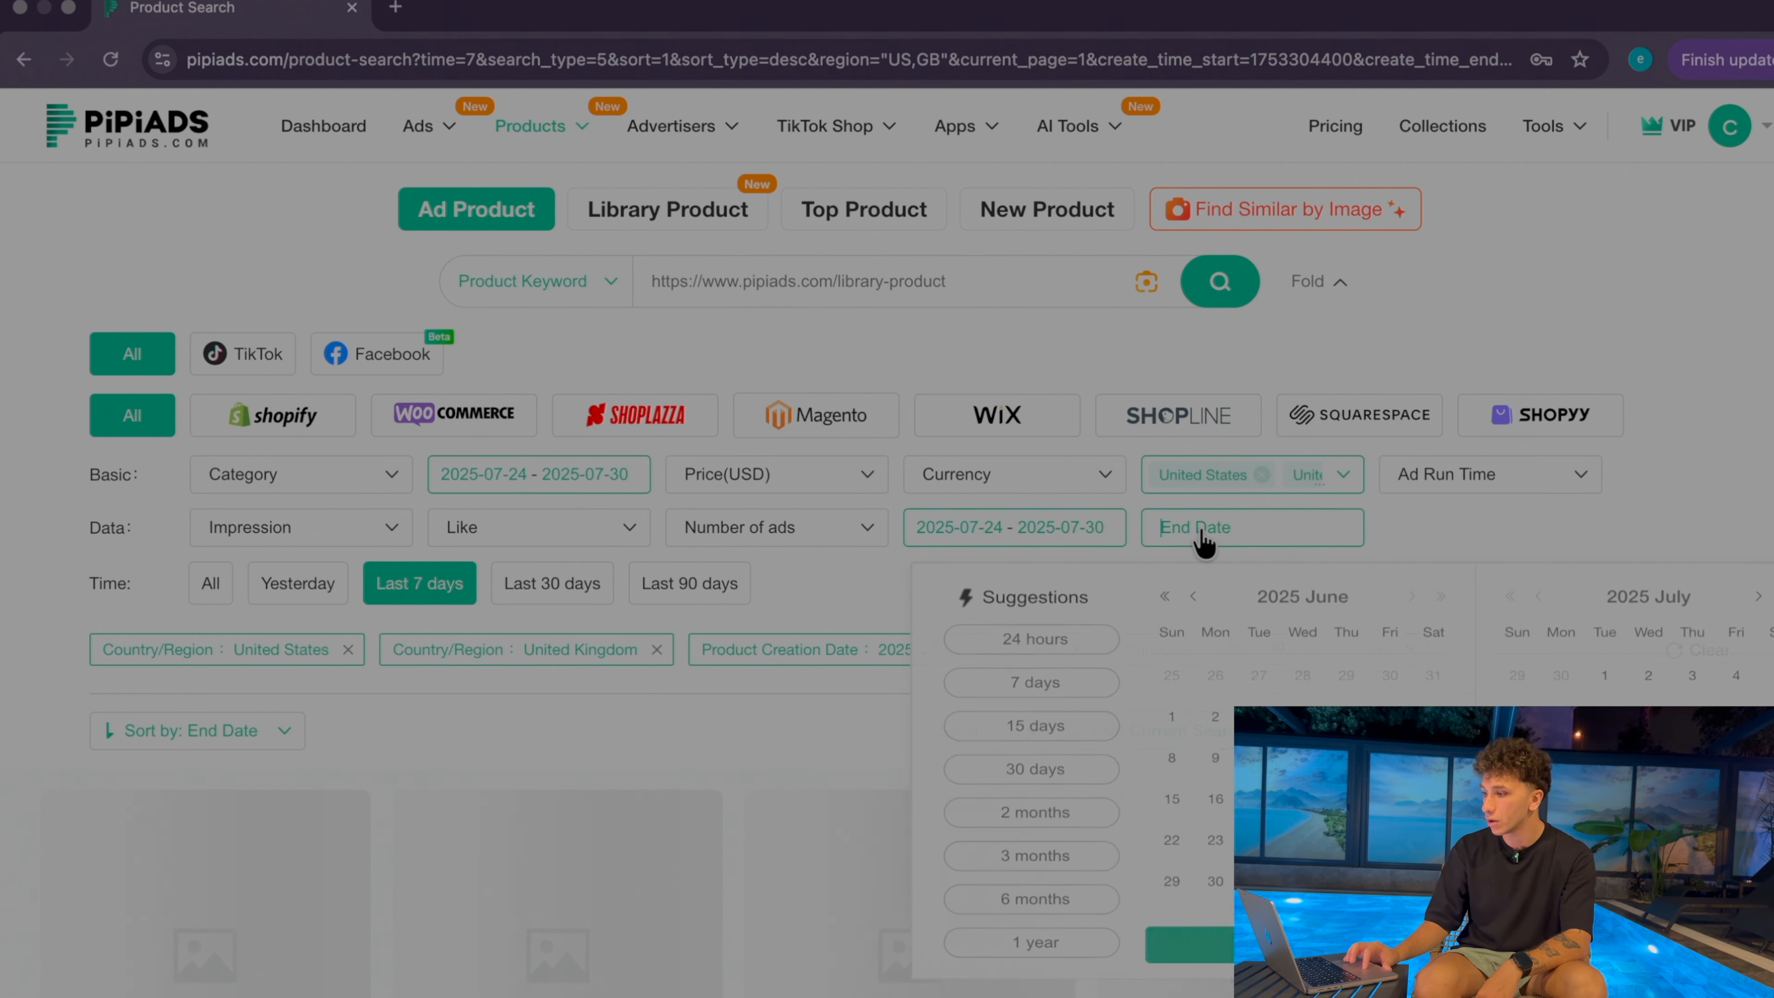
left_click(1030, 649)
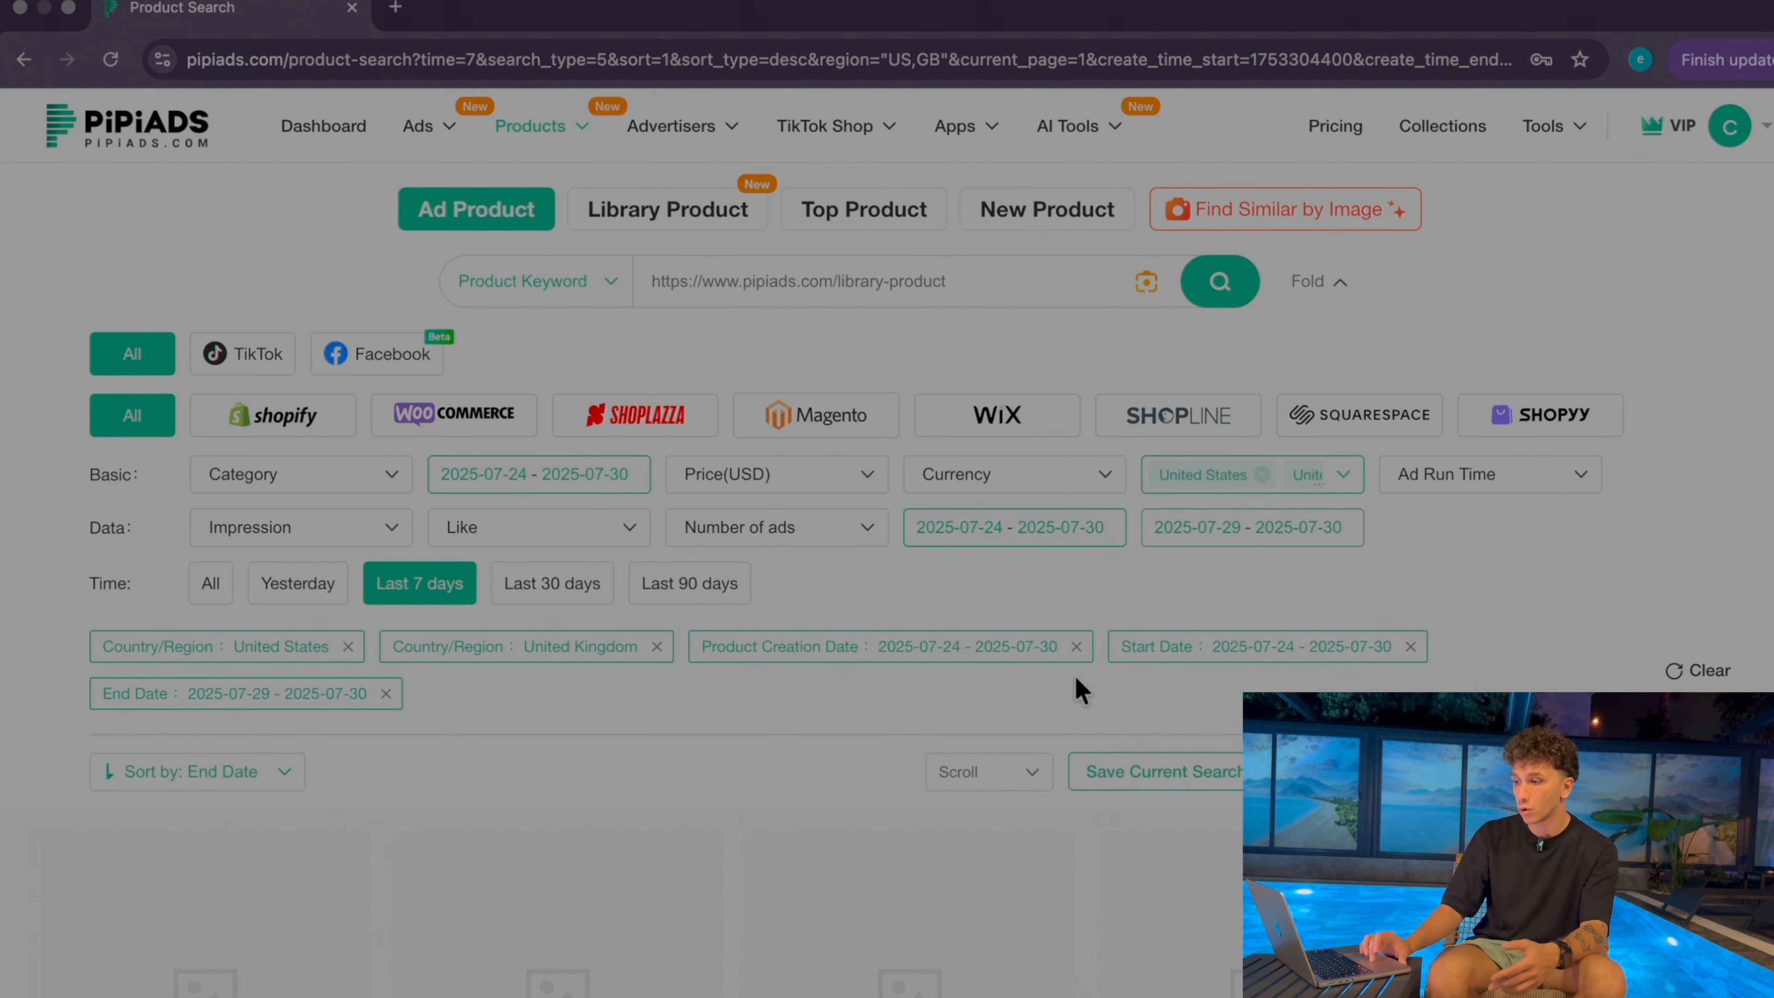
Sort the filtered product results by impressions
scroll(628, 699, "down", 3)
left_click(178, 567)
left_click(245, 839)
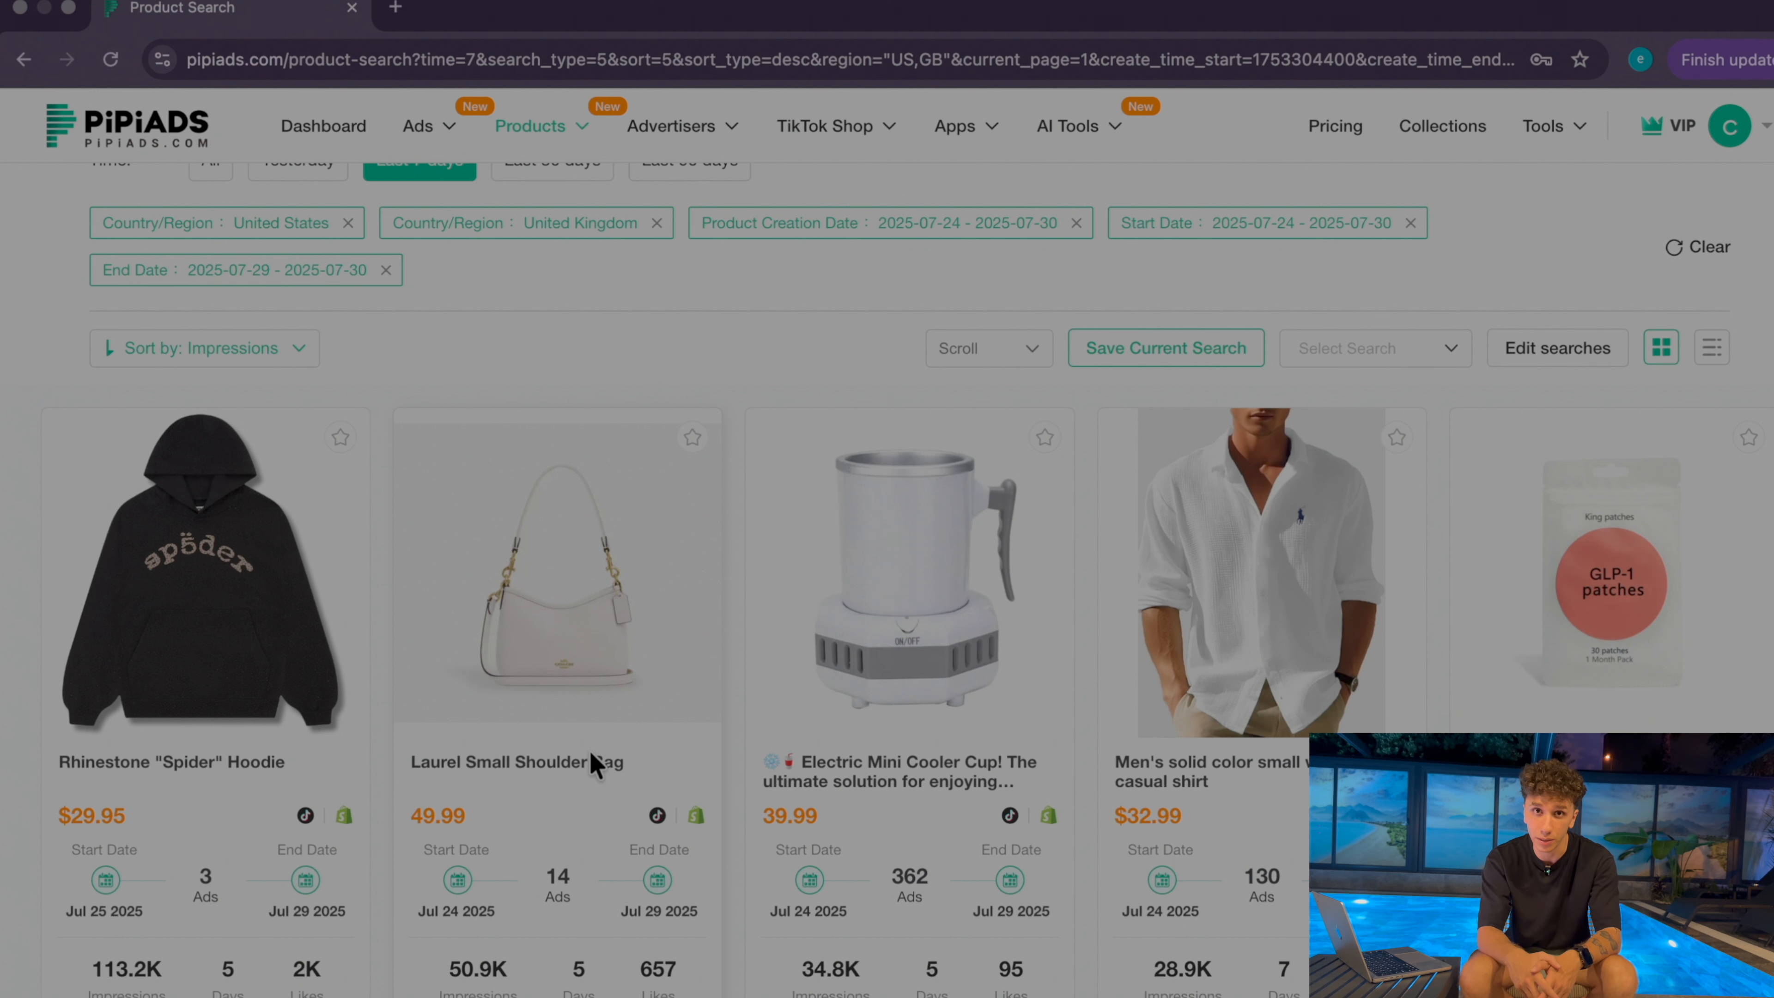
Examine the filtered product cards, comparing their ad counts, start and end dates, impressions, days and likes
scroll(865, 811, "down", 1)
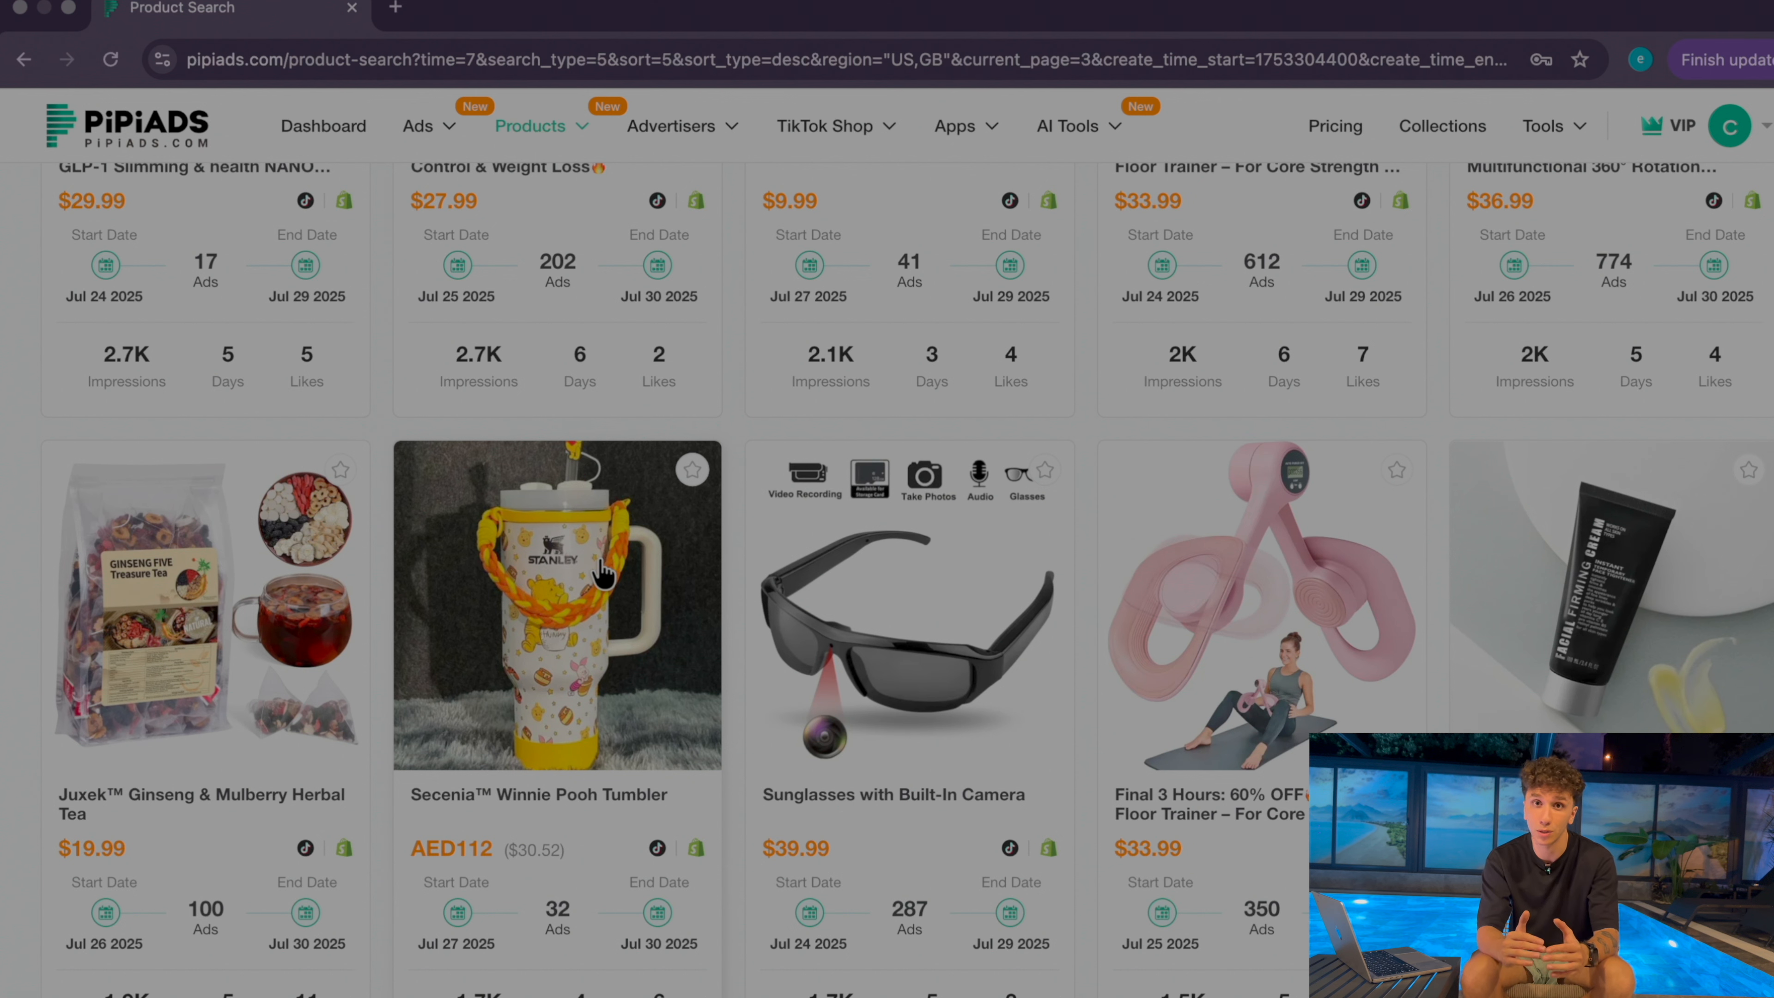
scroll(599, 565, "down", 10)
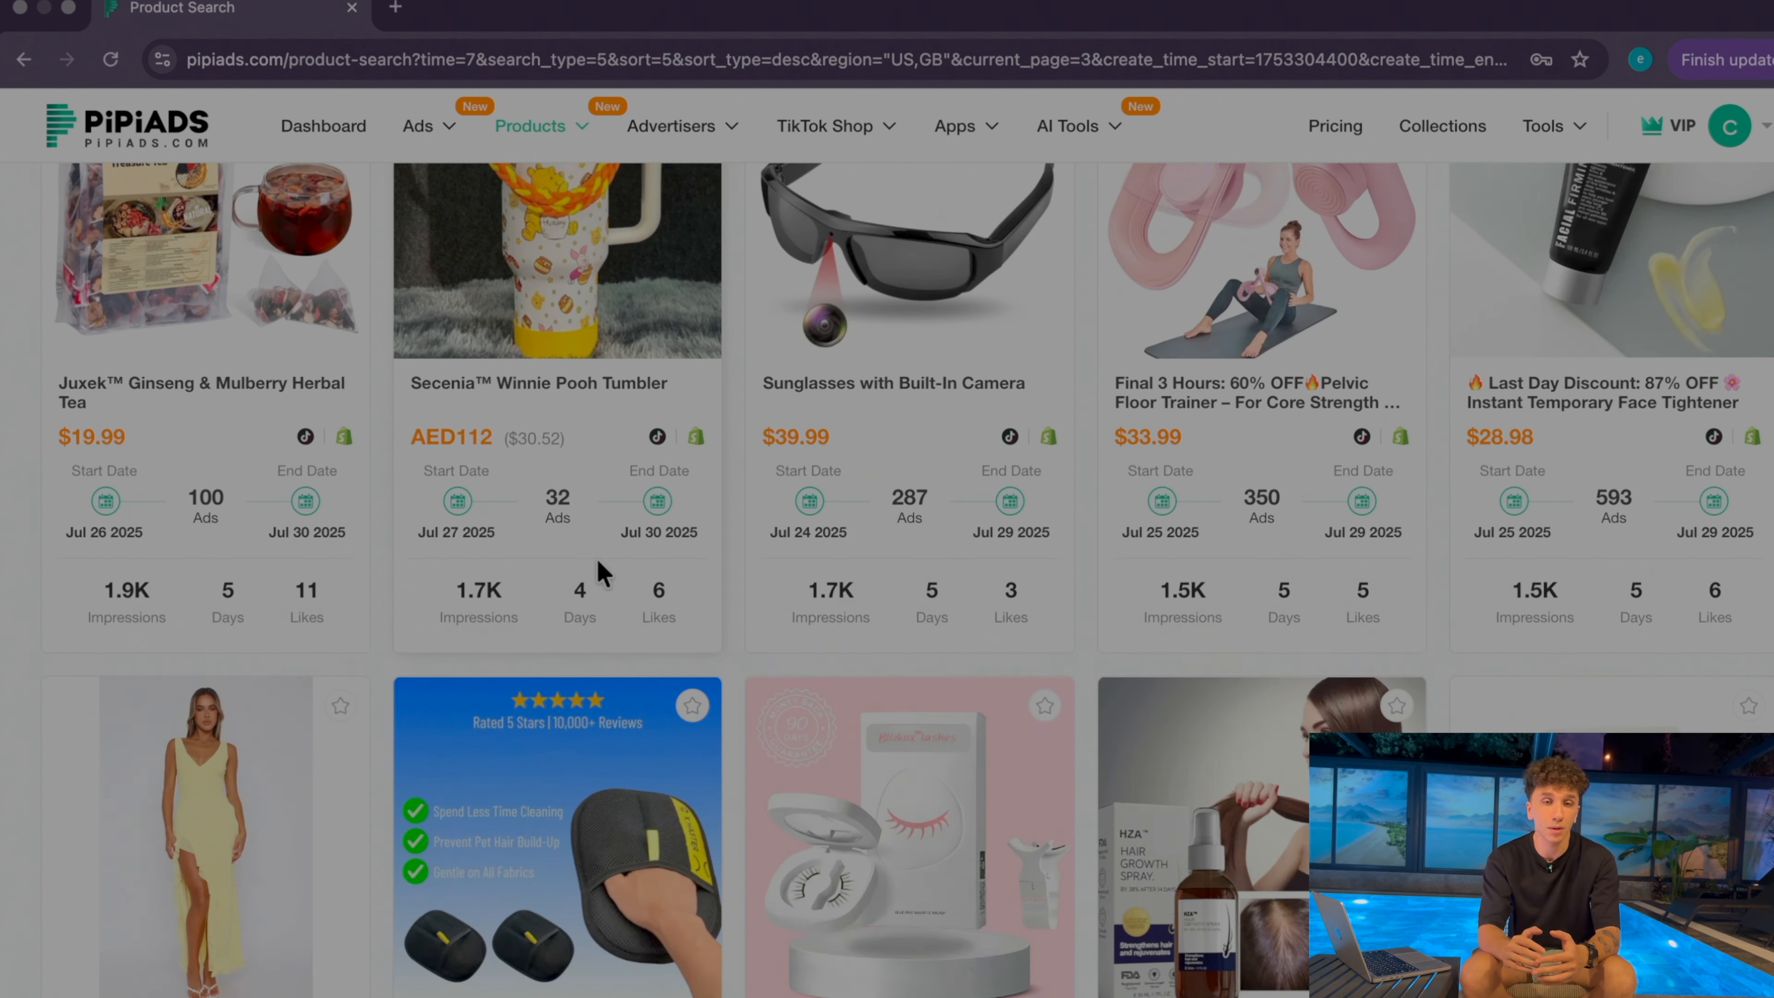
scroll(598, 561, "up", 2)
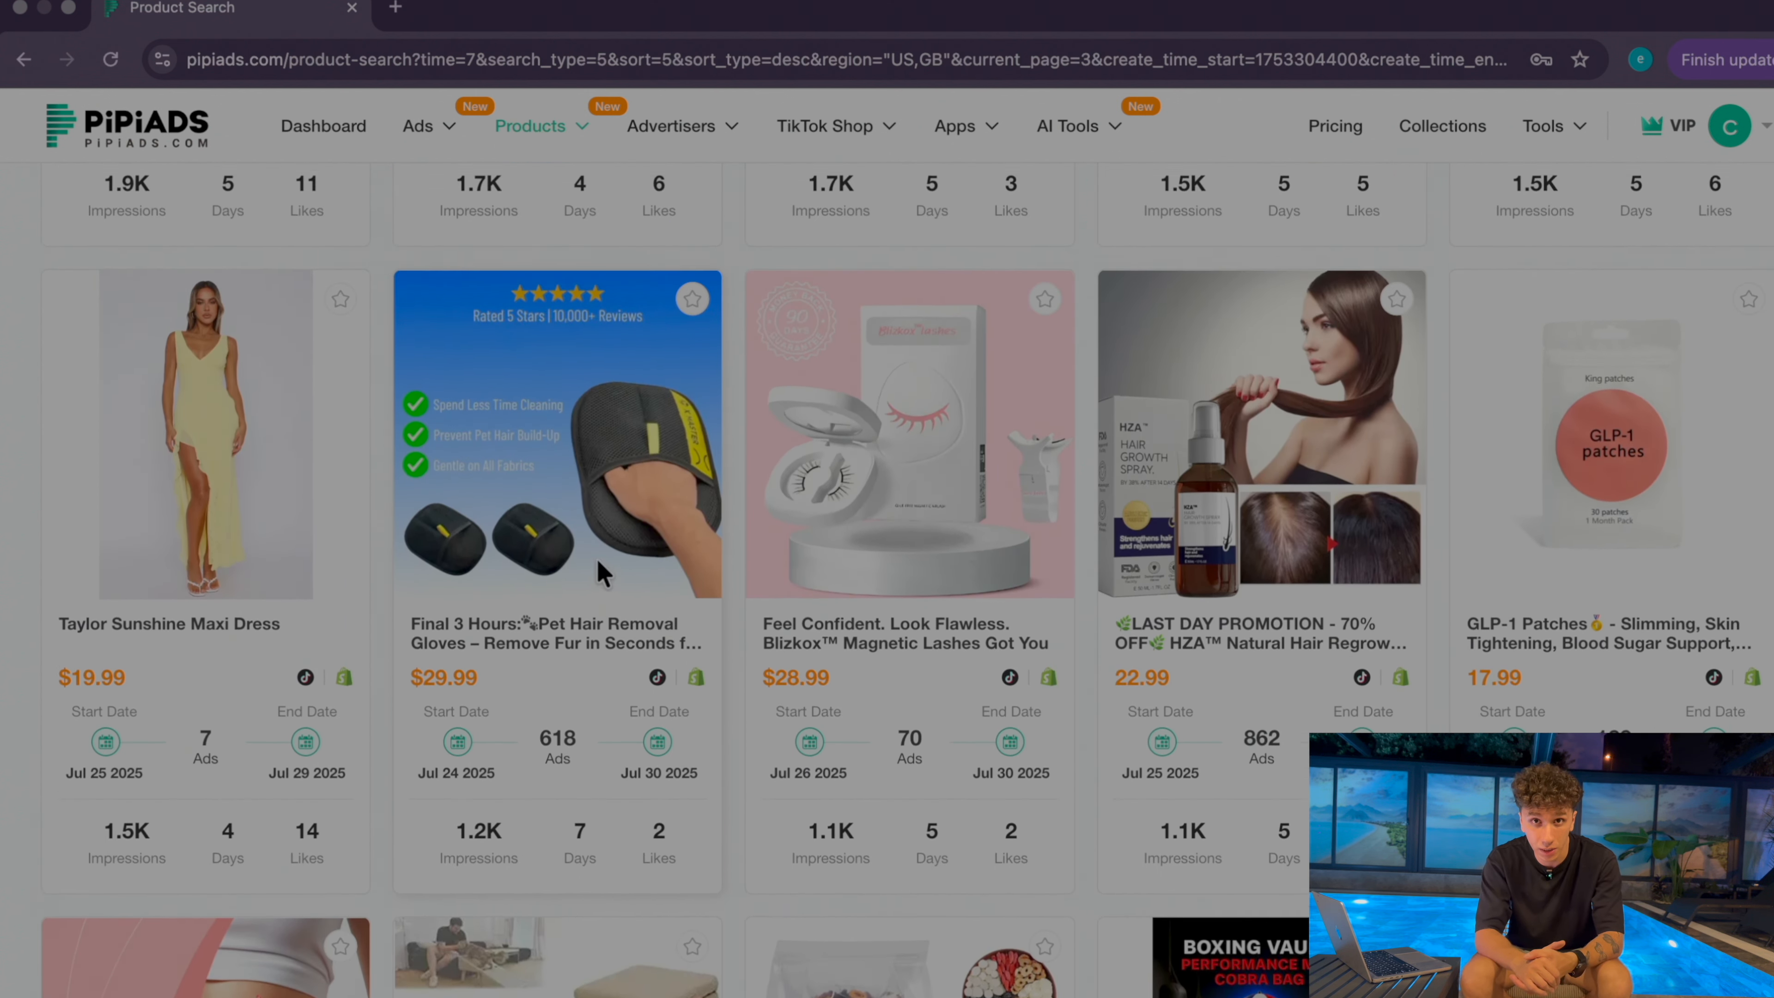
scroll(910, 712, "down", 4)
scroll(909, 708, "down", 5)
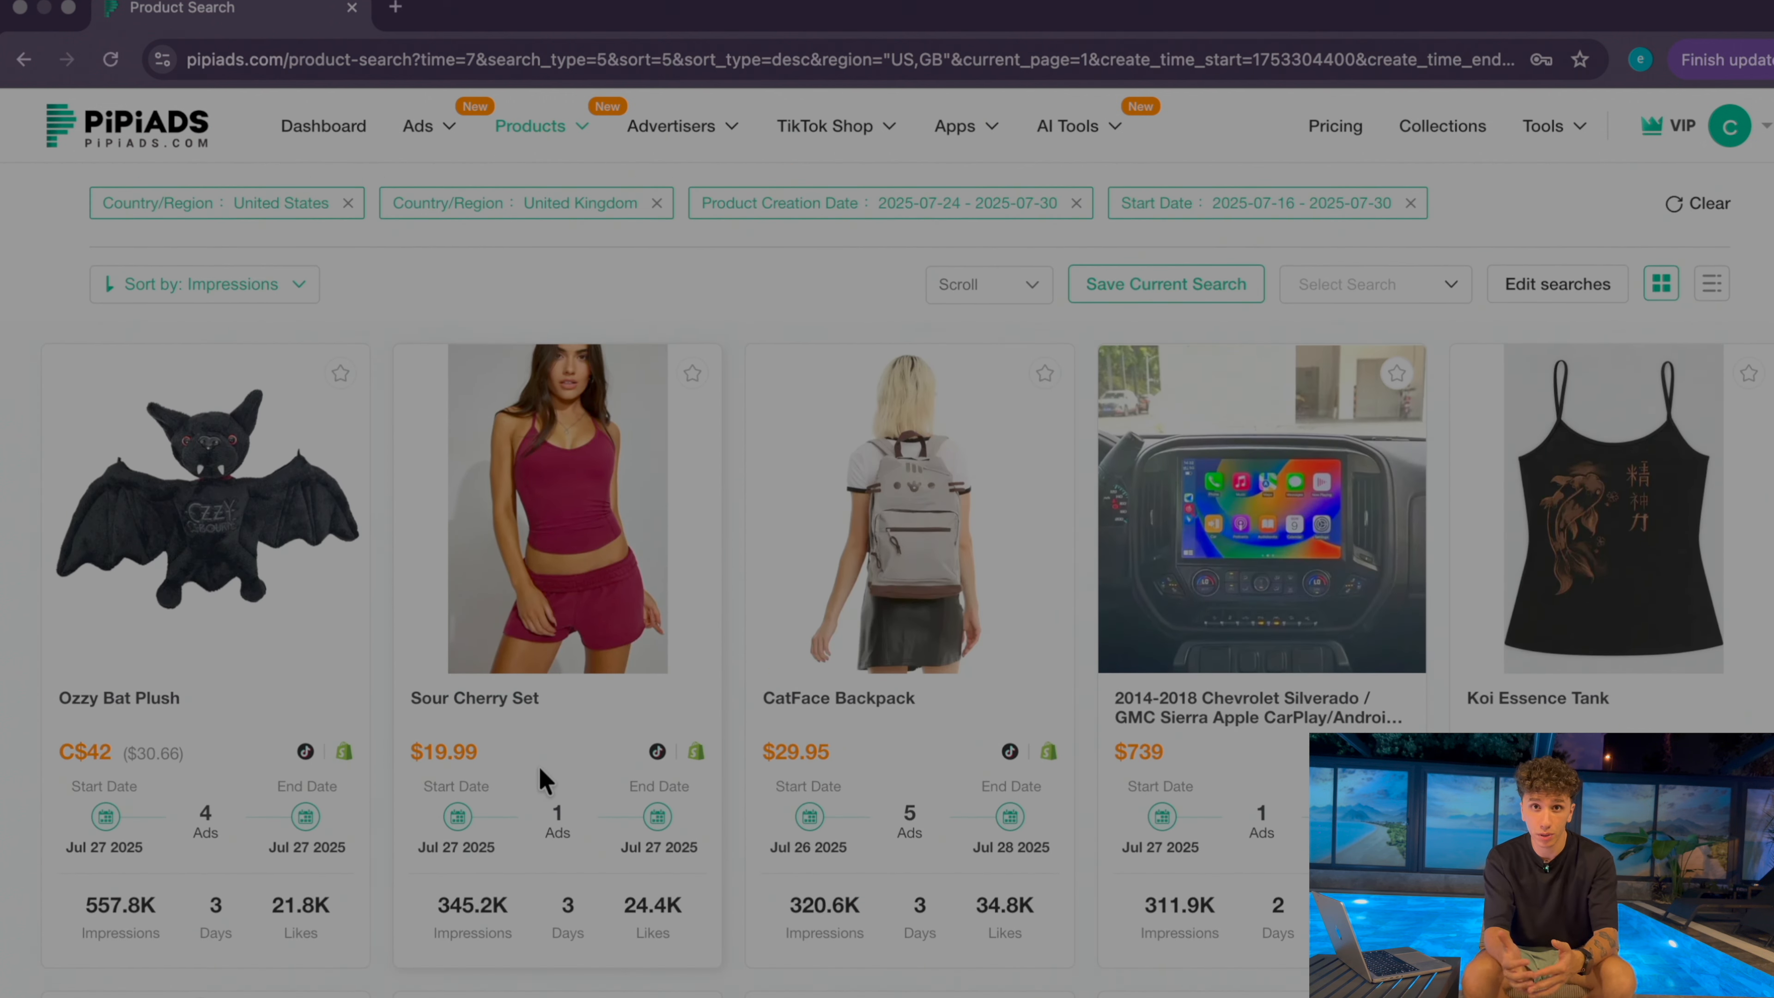
scroll(541, 776, "down", 1)
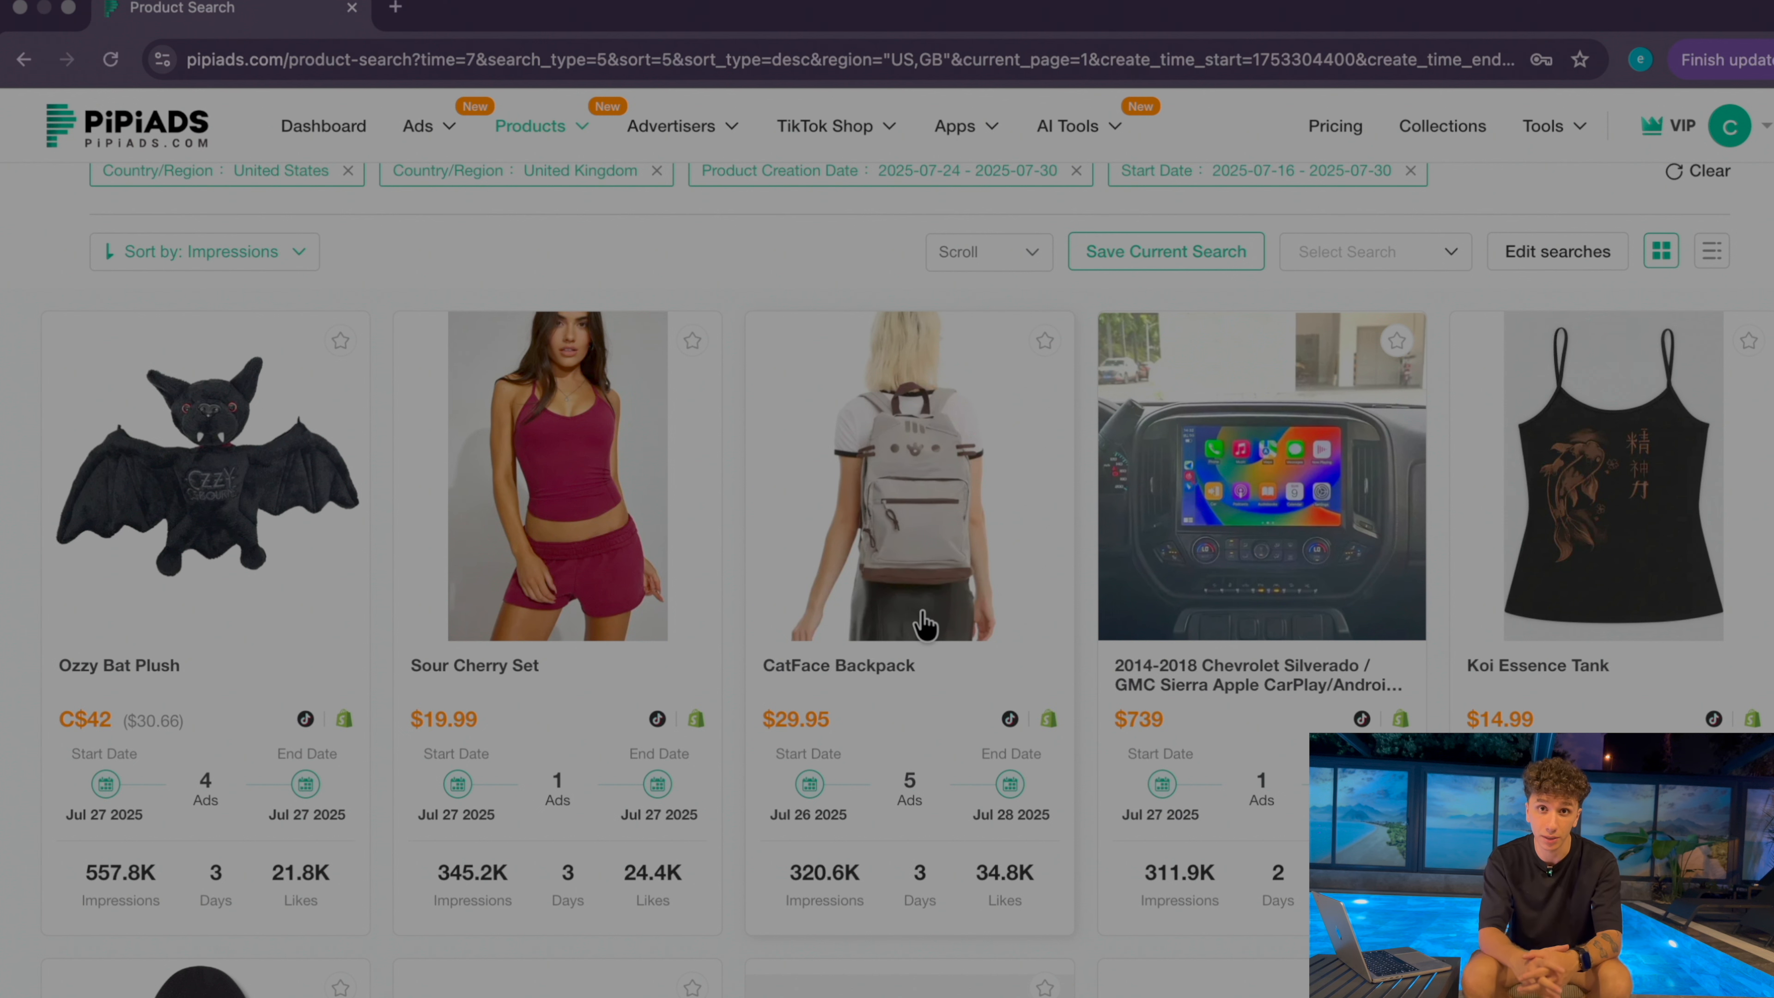
scroll(922, 625, "down", 1)
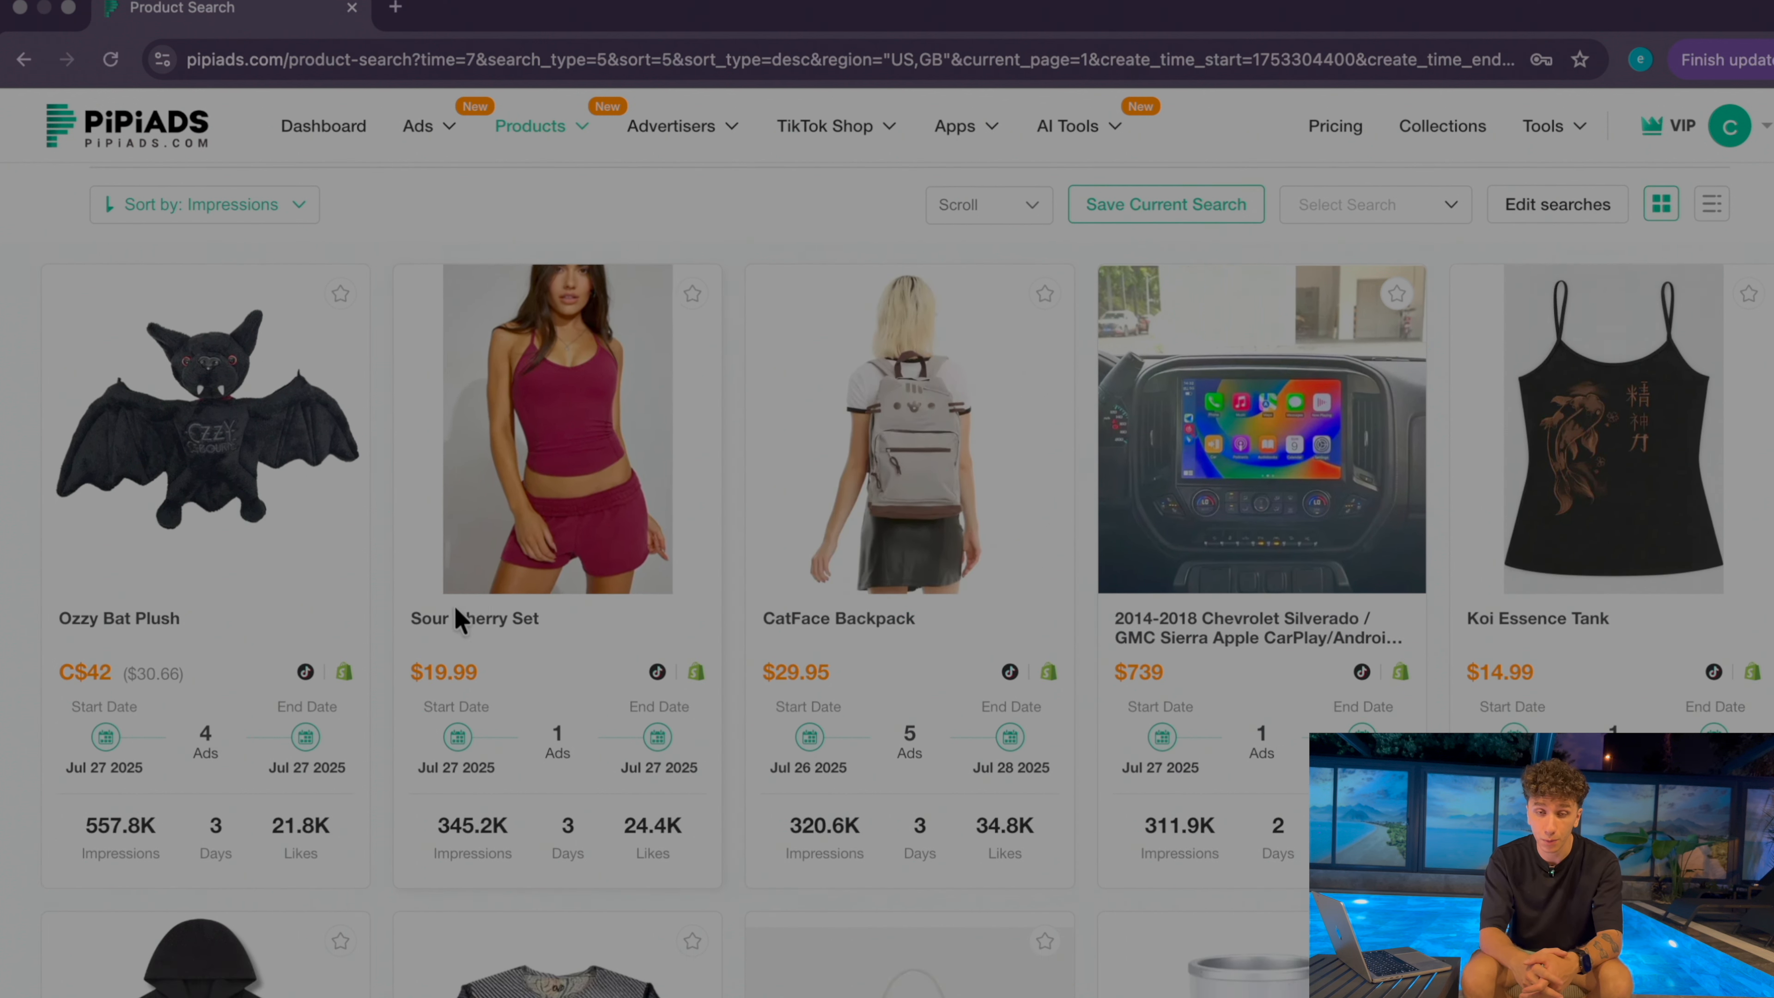
scroll(637, 800, "up", 3)
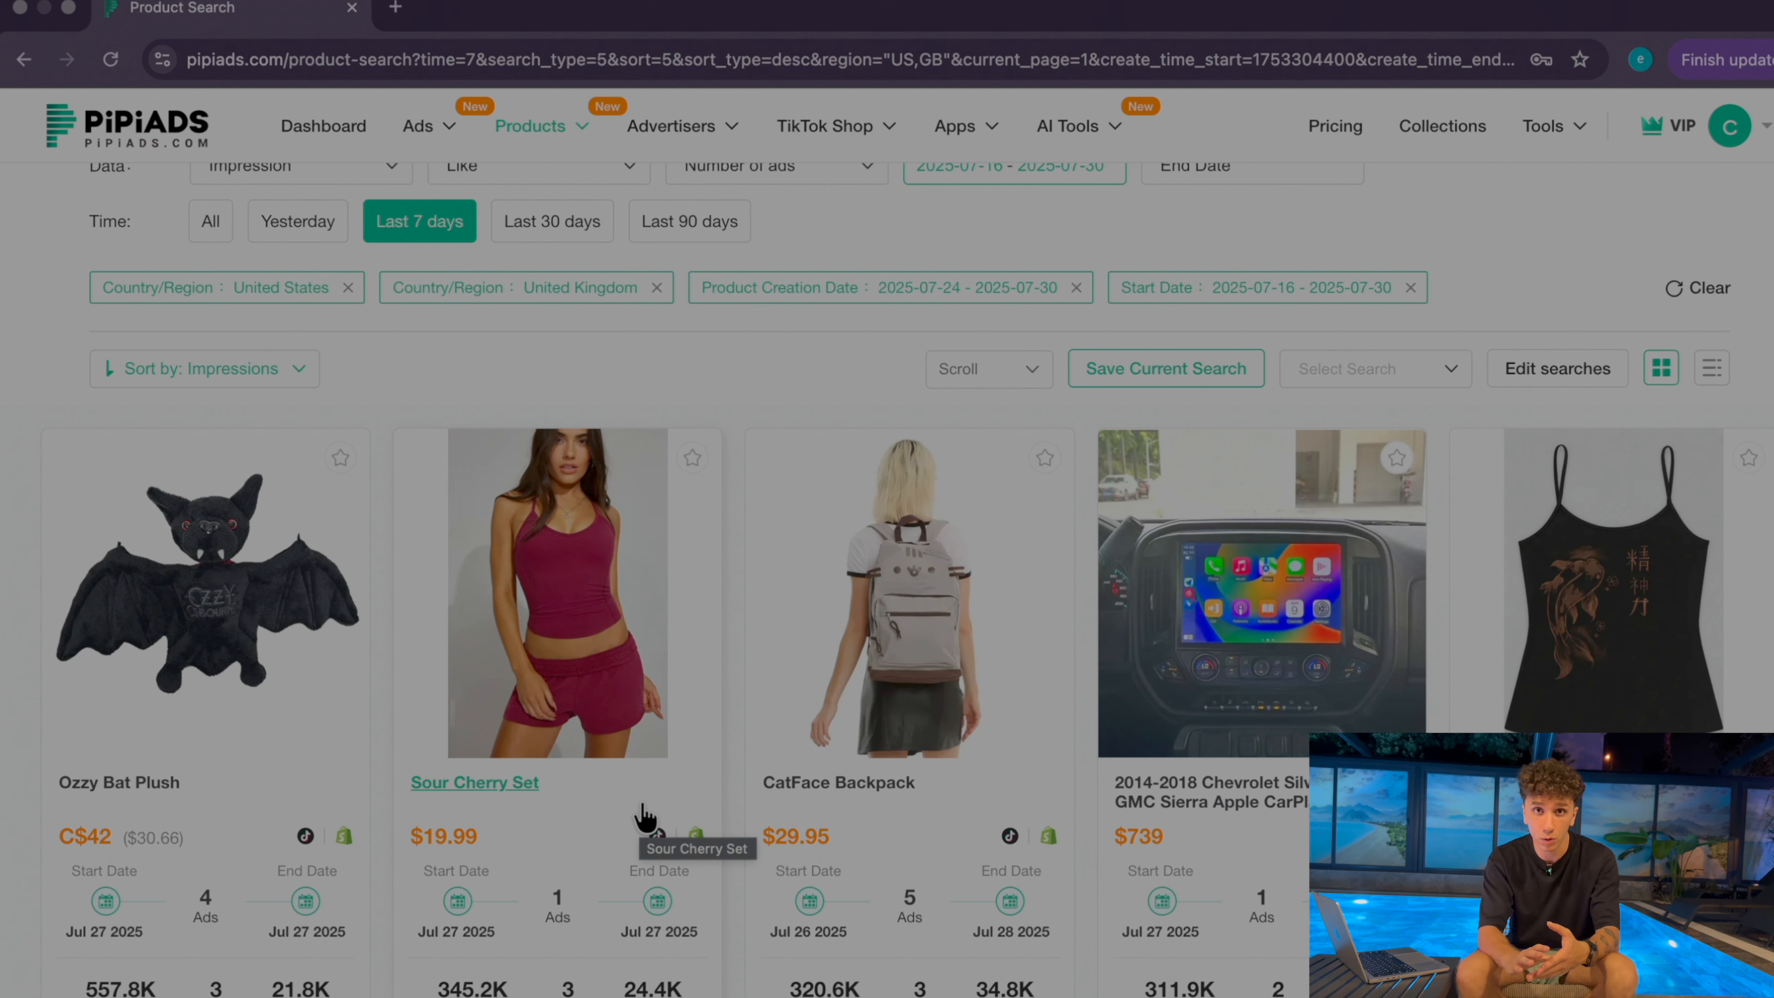
scroll(629, 839, "up", 2)
scroll(580, 873, "down", 5)
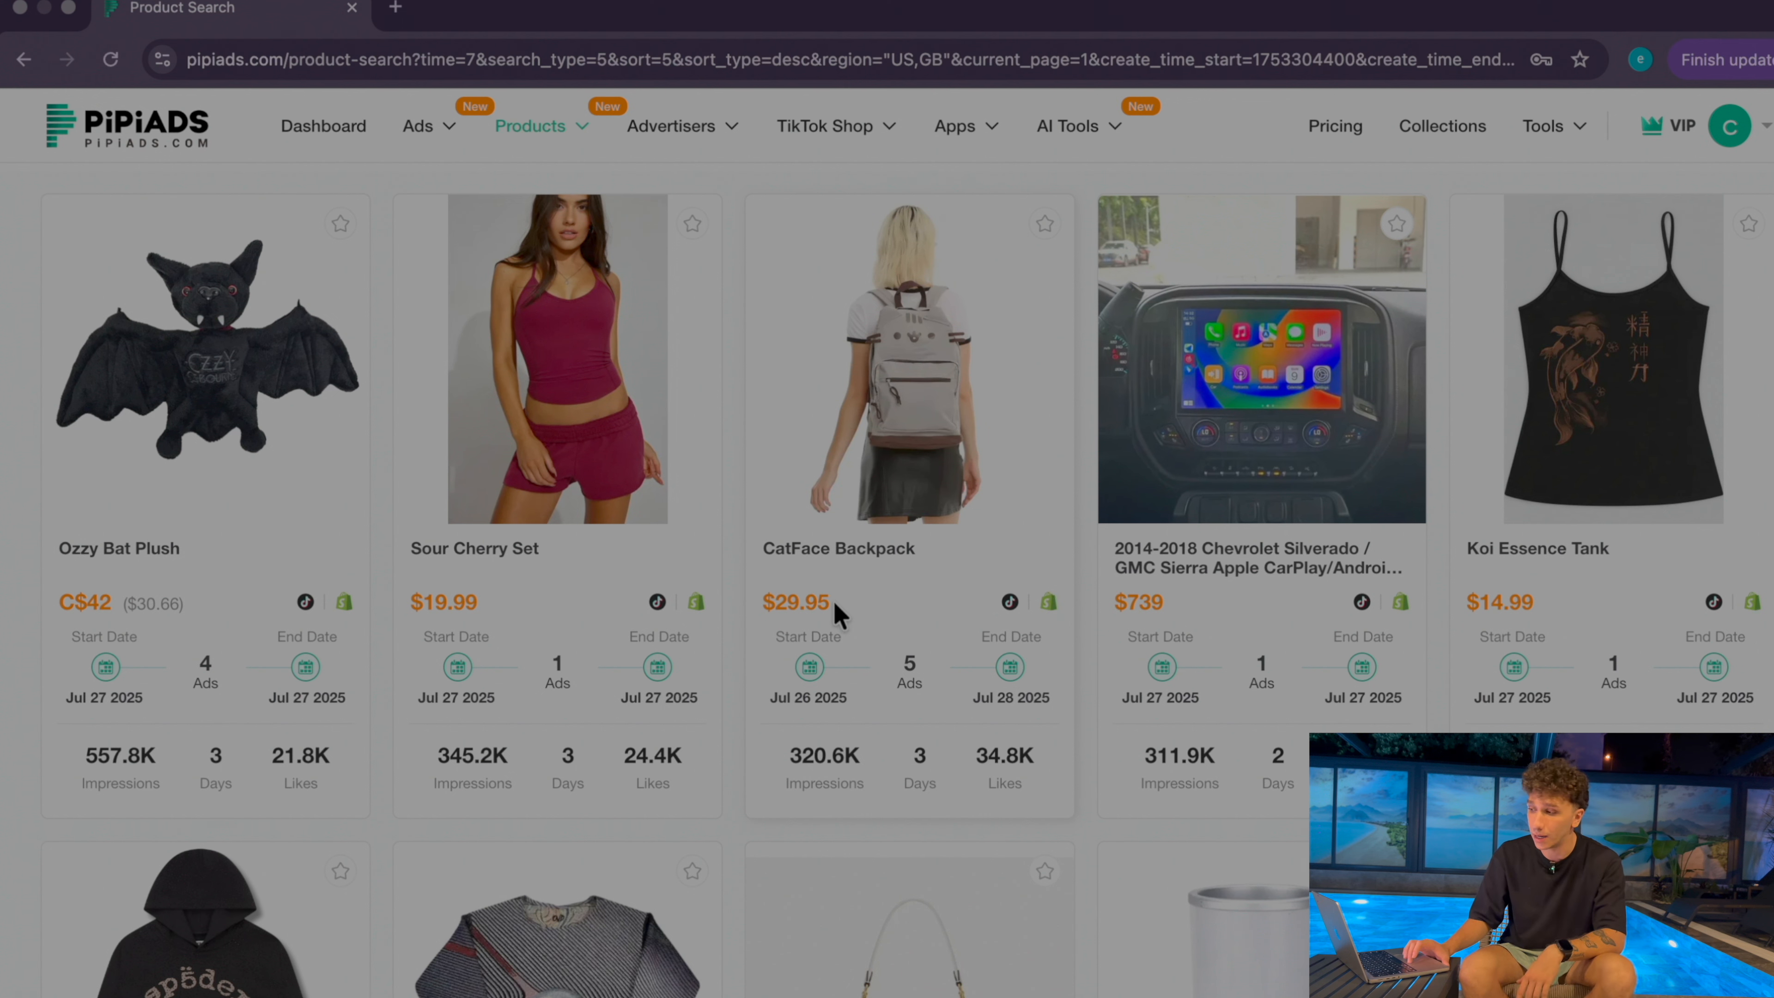
scroll(985, 472, "up", 2)
scroll(987, 472, "down", 10)
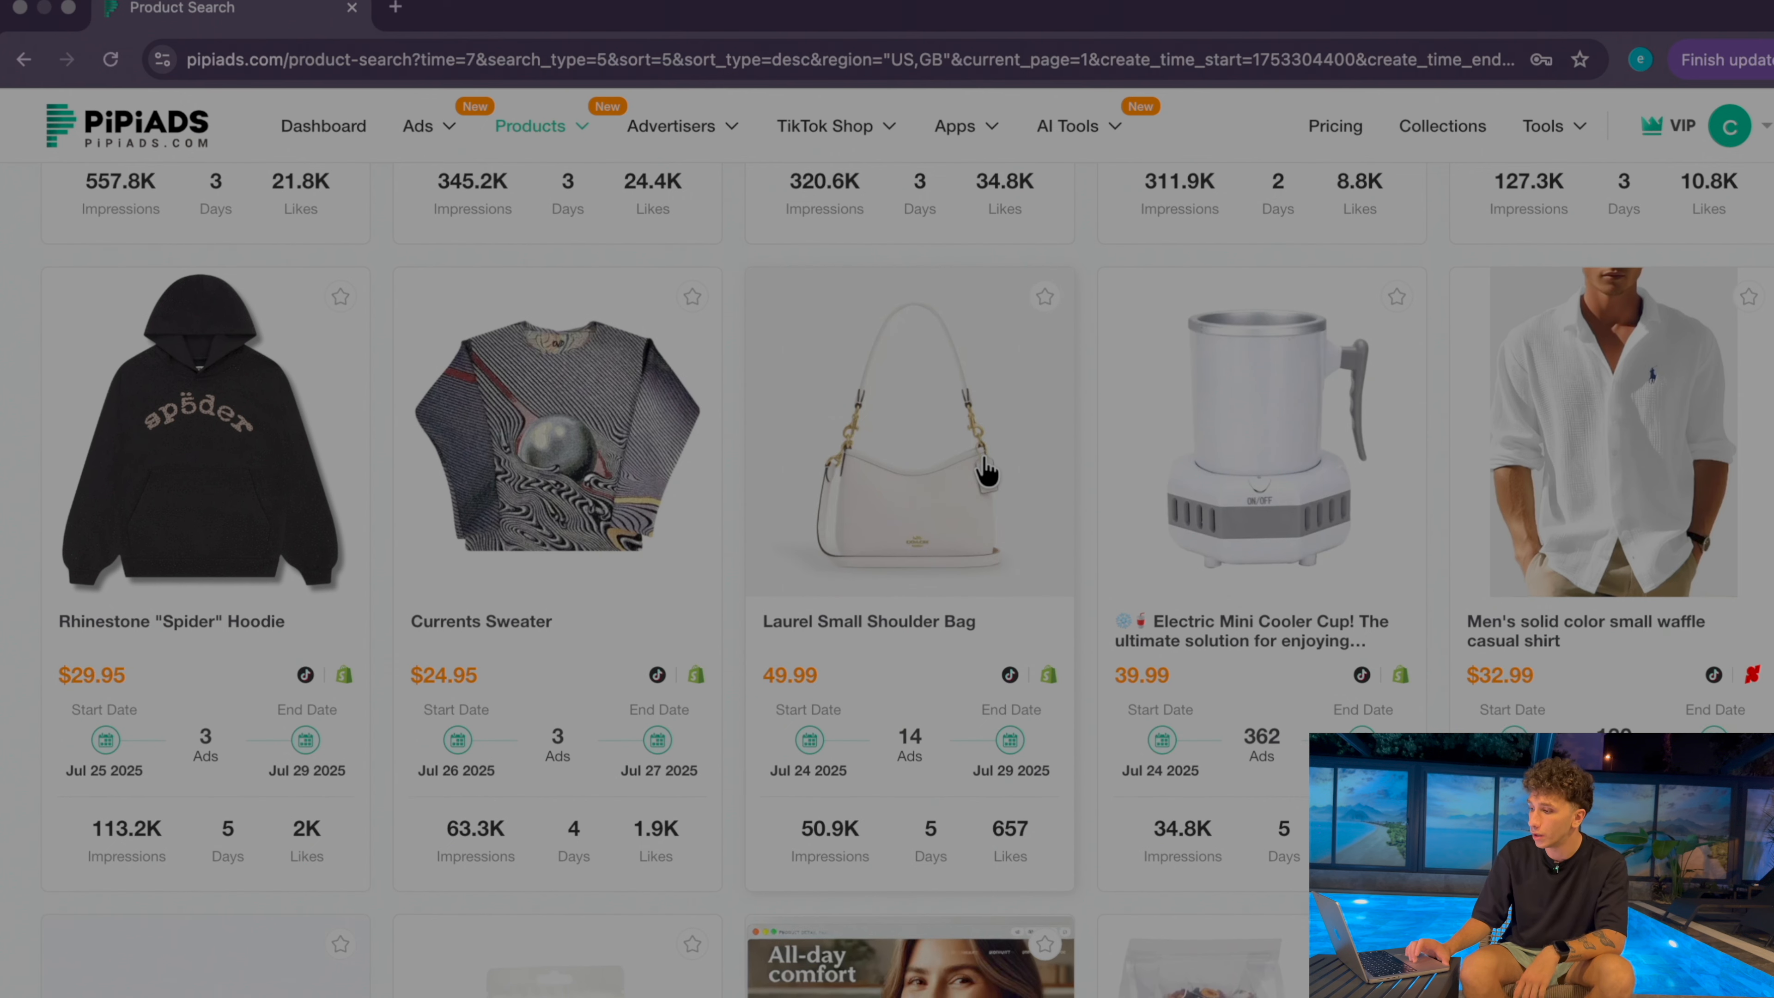
Open the Laurel Small Shoulder Bag's product details and view the first of its TikTok ads
scroll(985, 471, "down", 4)
left_click(944, 382)
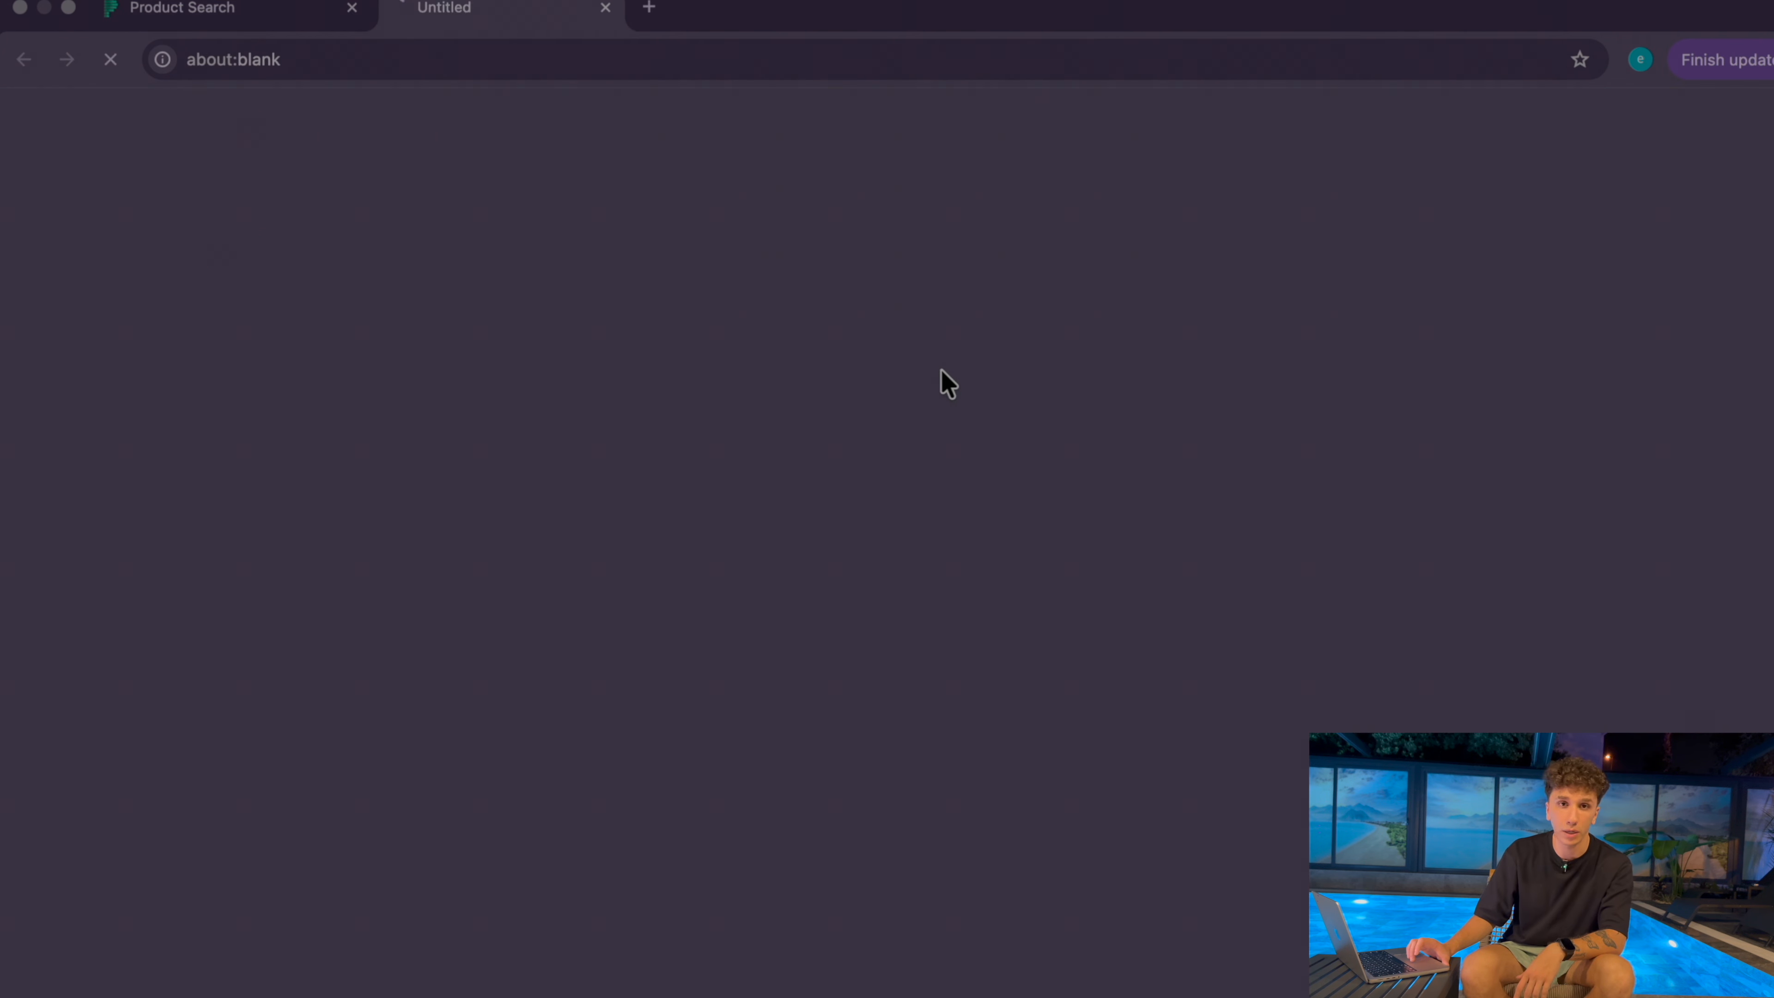
scroll(777, 607, "down", 10)
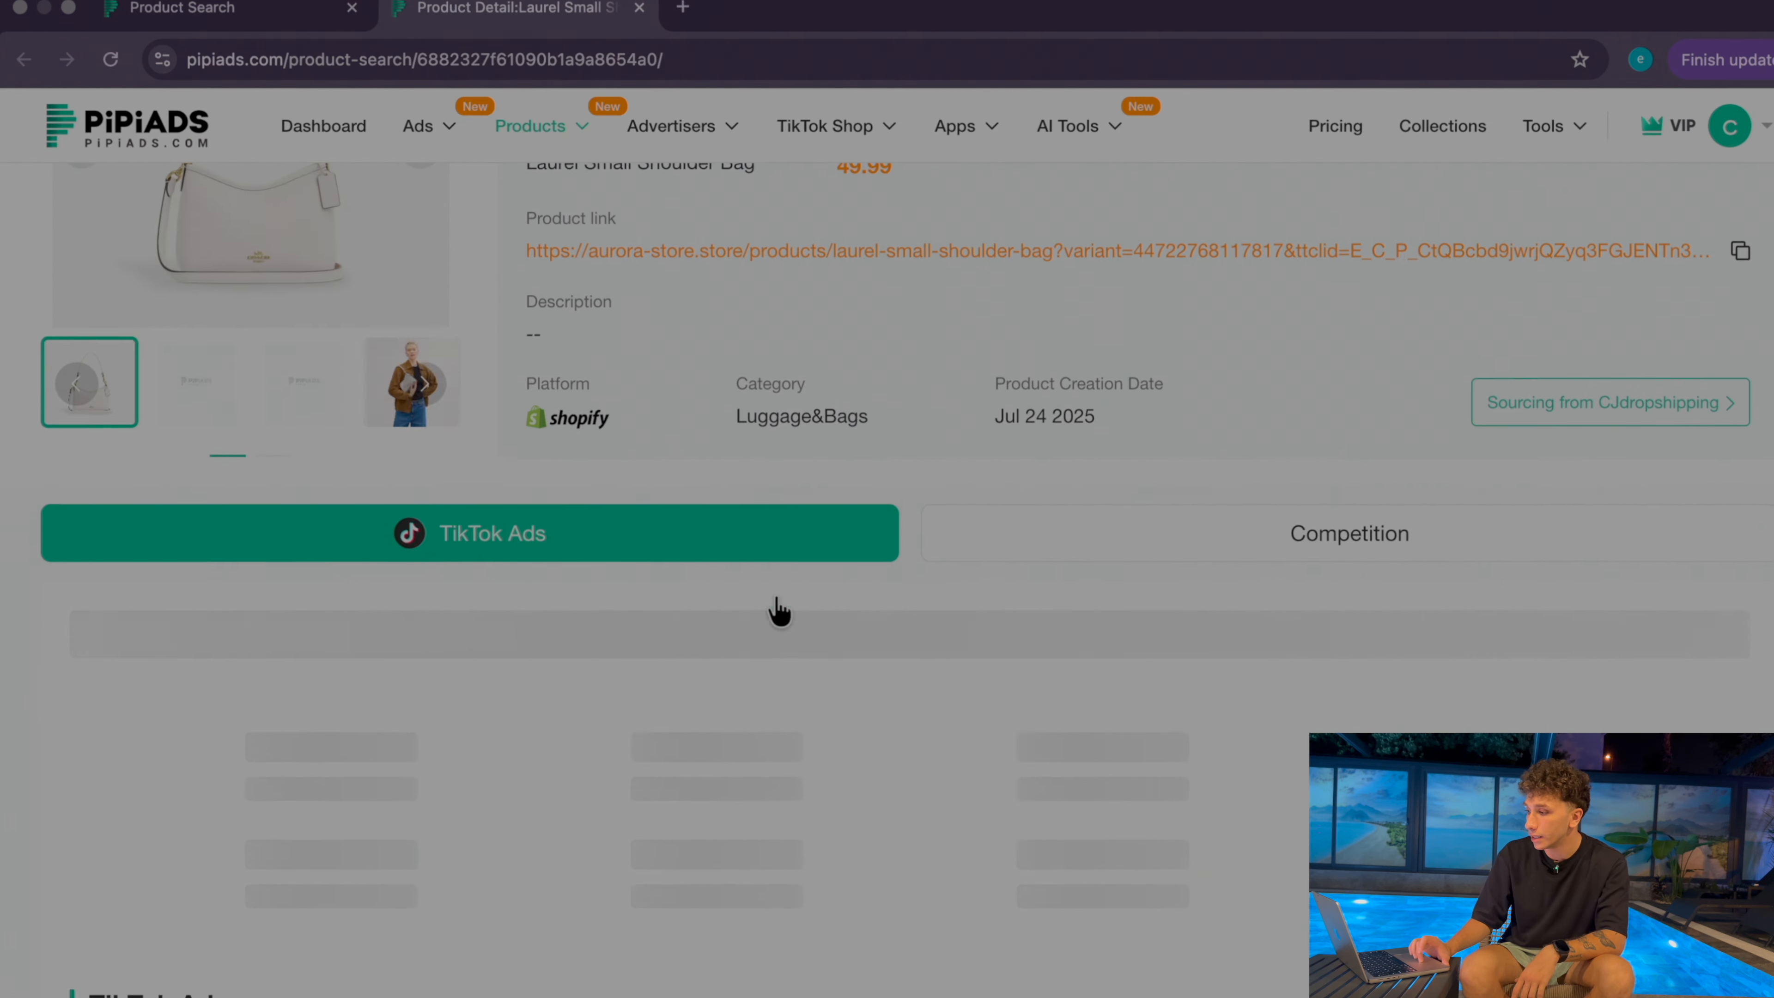
left_click(403, 967)
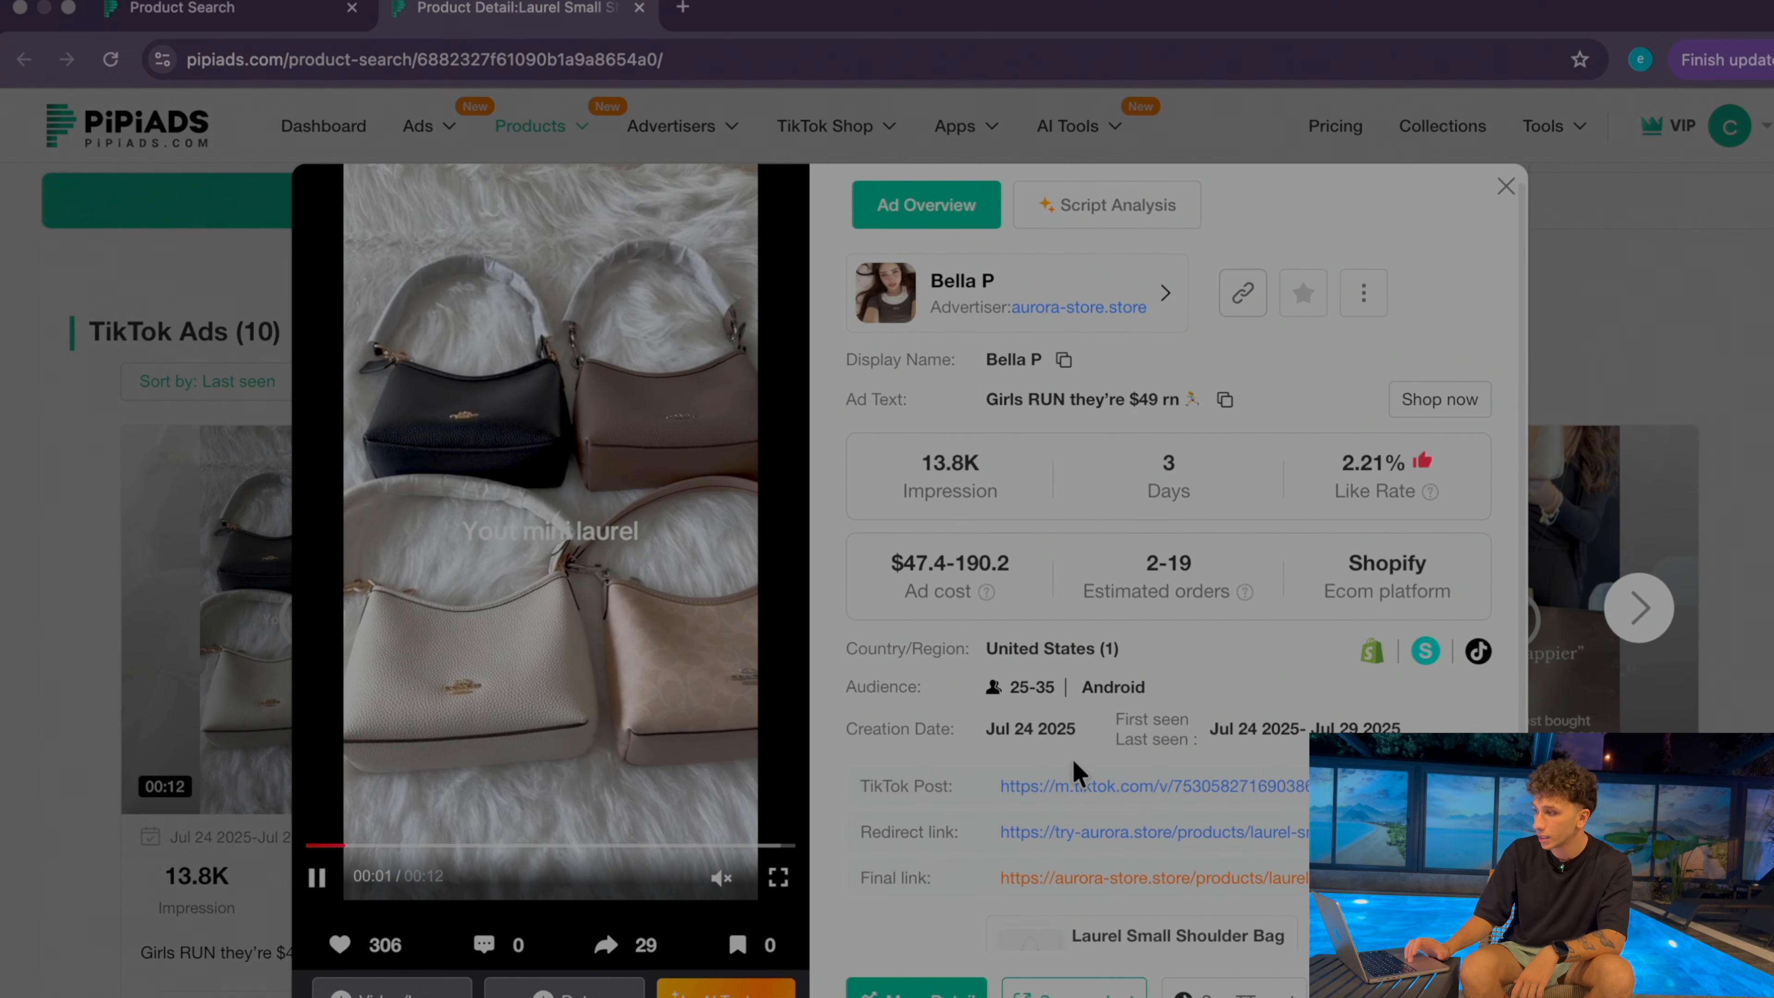
View the ad's original TikTok post and the videos on its publisher's profile, and close that page
left_click(1105, 791)
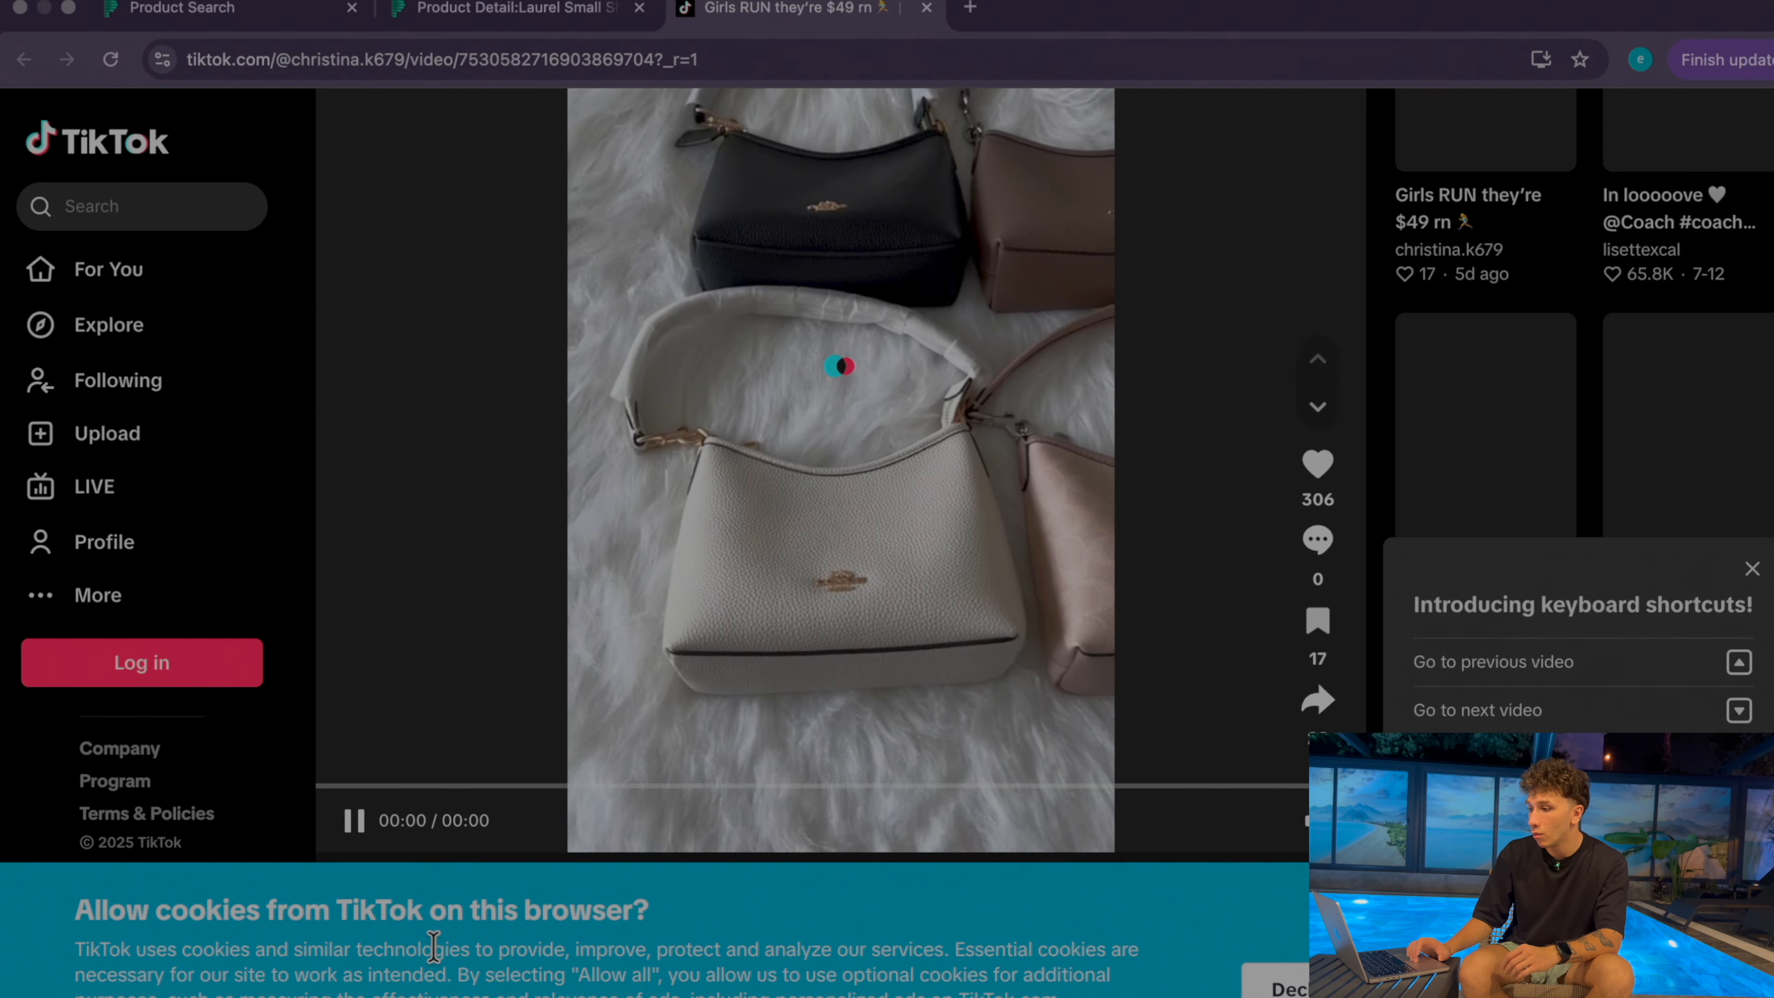
scroll(503, 580, "down", 5)
left_click(506, 580)
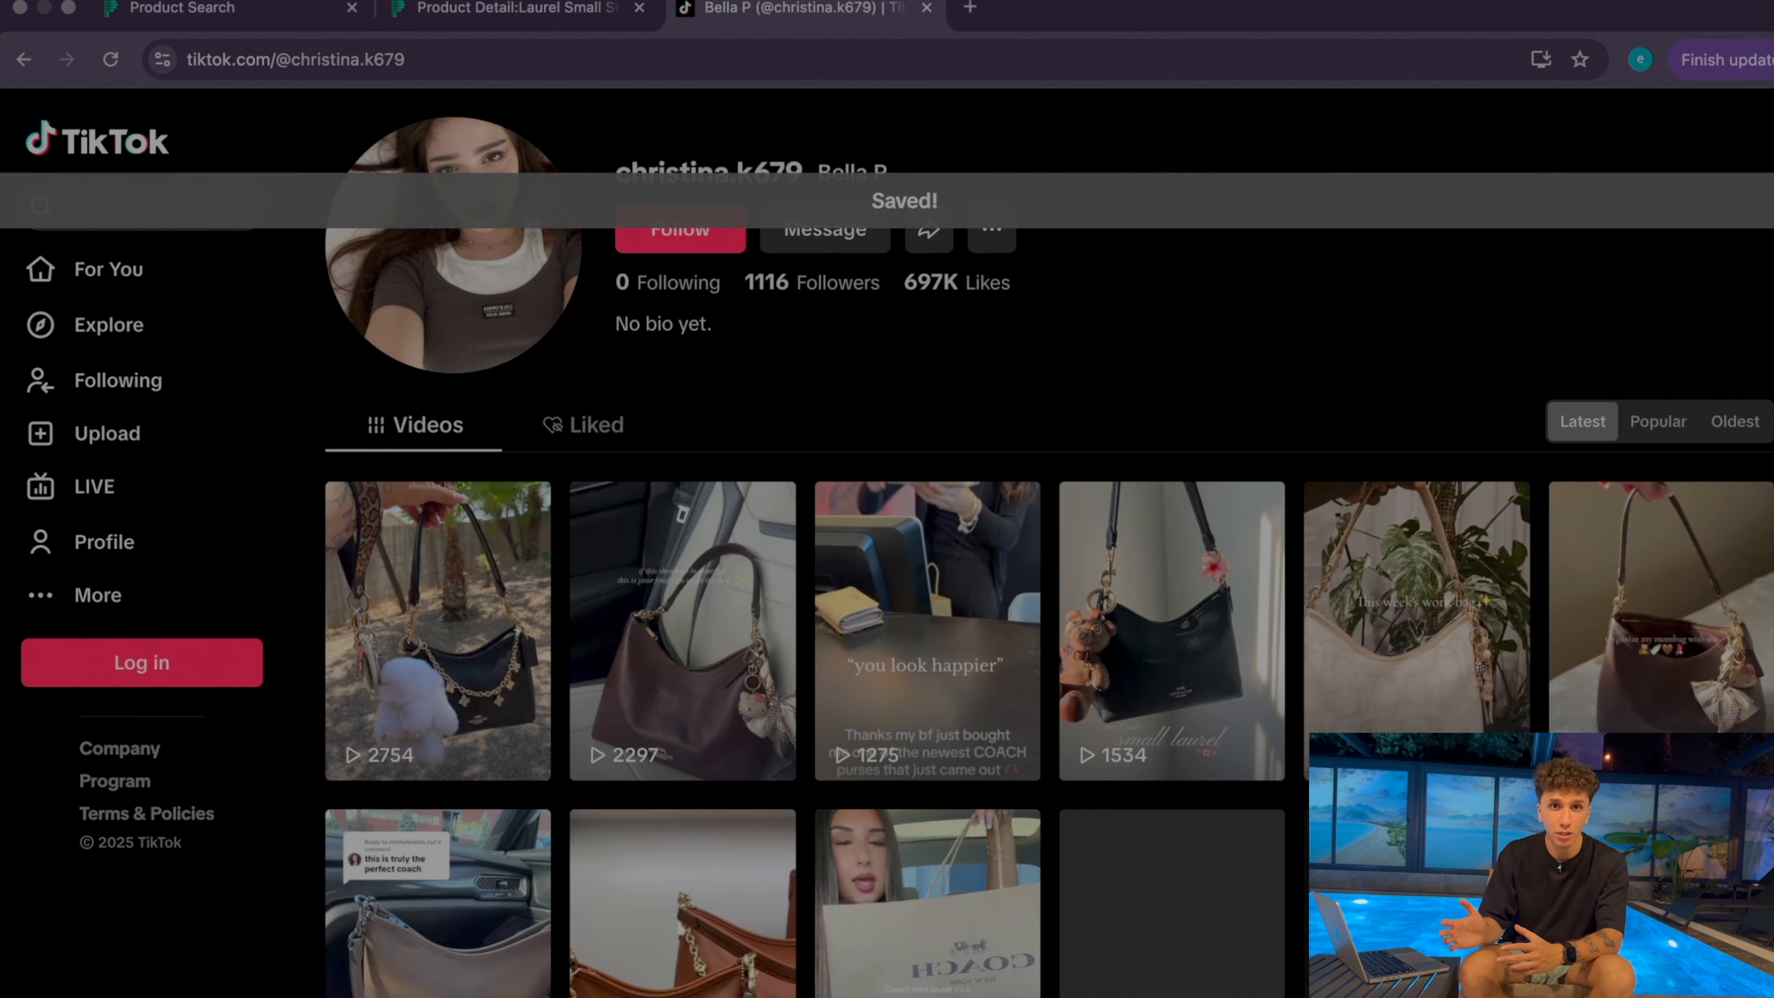
left_click(927, 8)
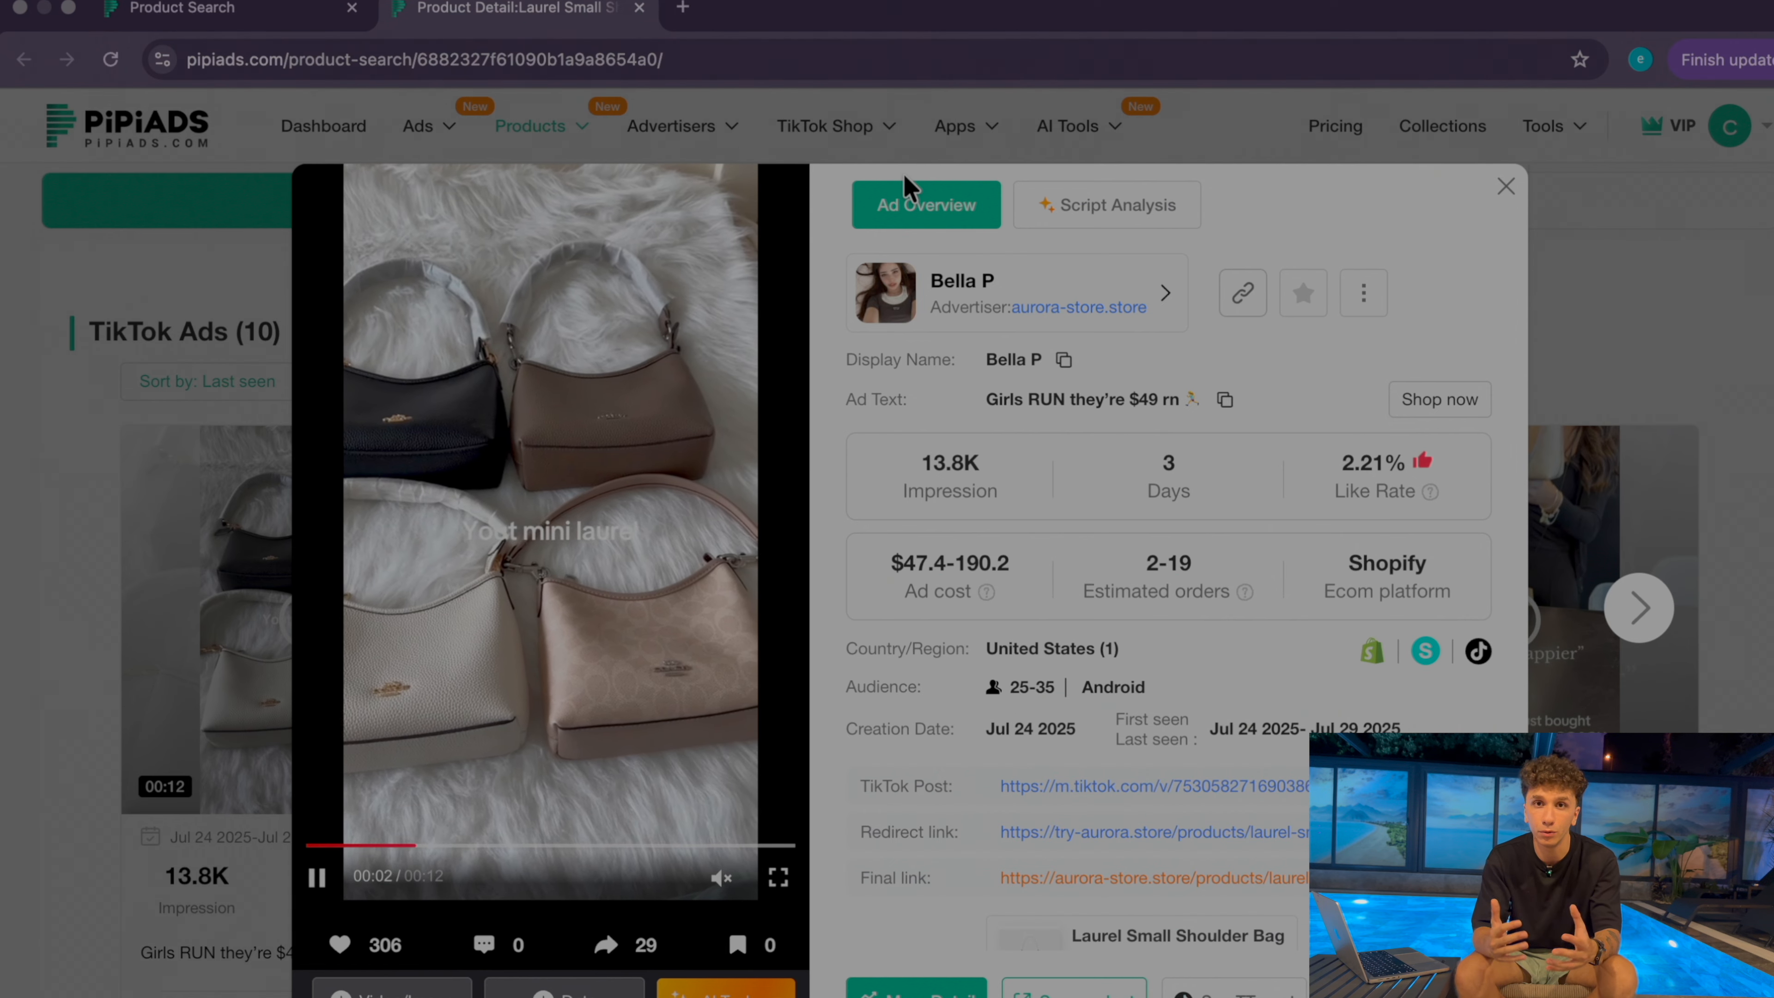
Return to the product results and open the Laurel Small Shoulder Bag's details in another tab
left_click(1769, 208)
key("super+1")
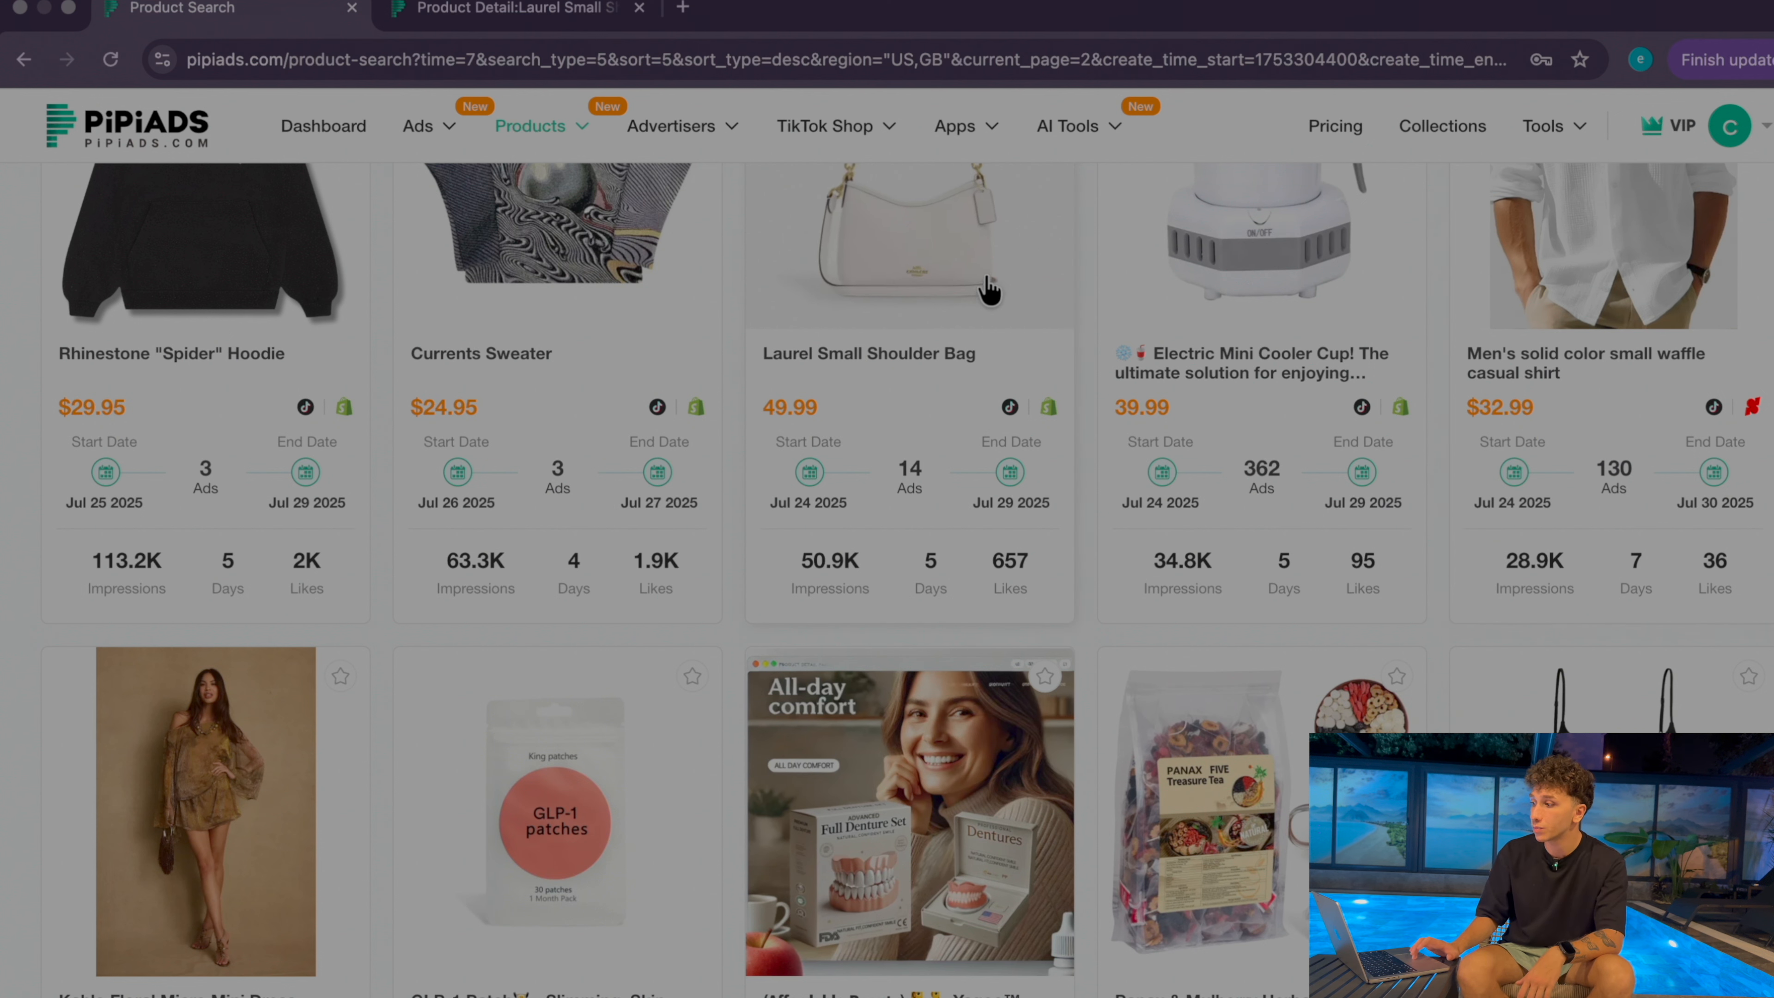
left_click(986, 289)
left_click(277, 9)
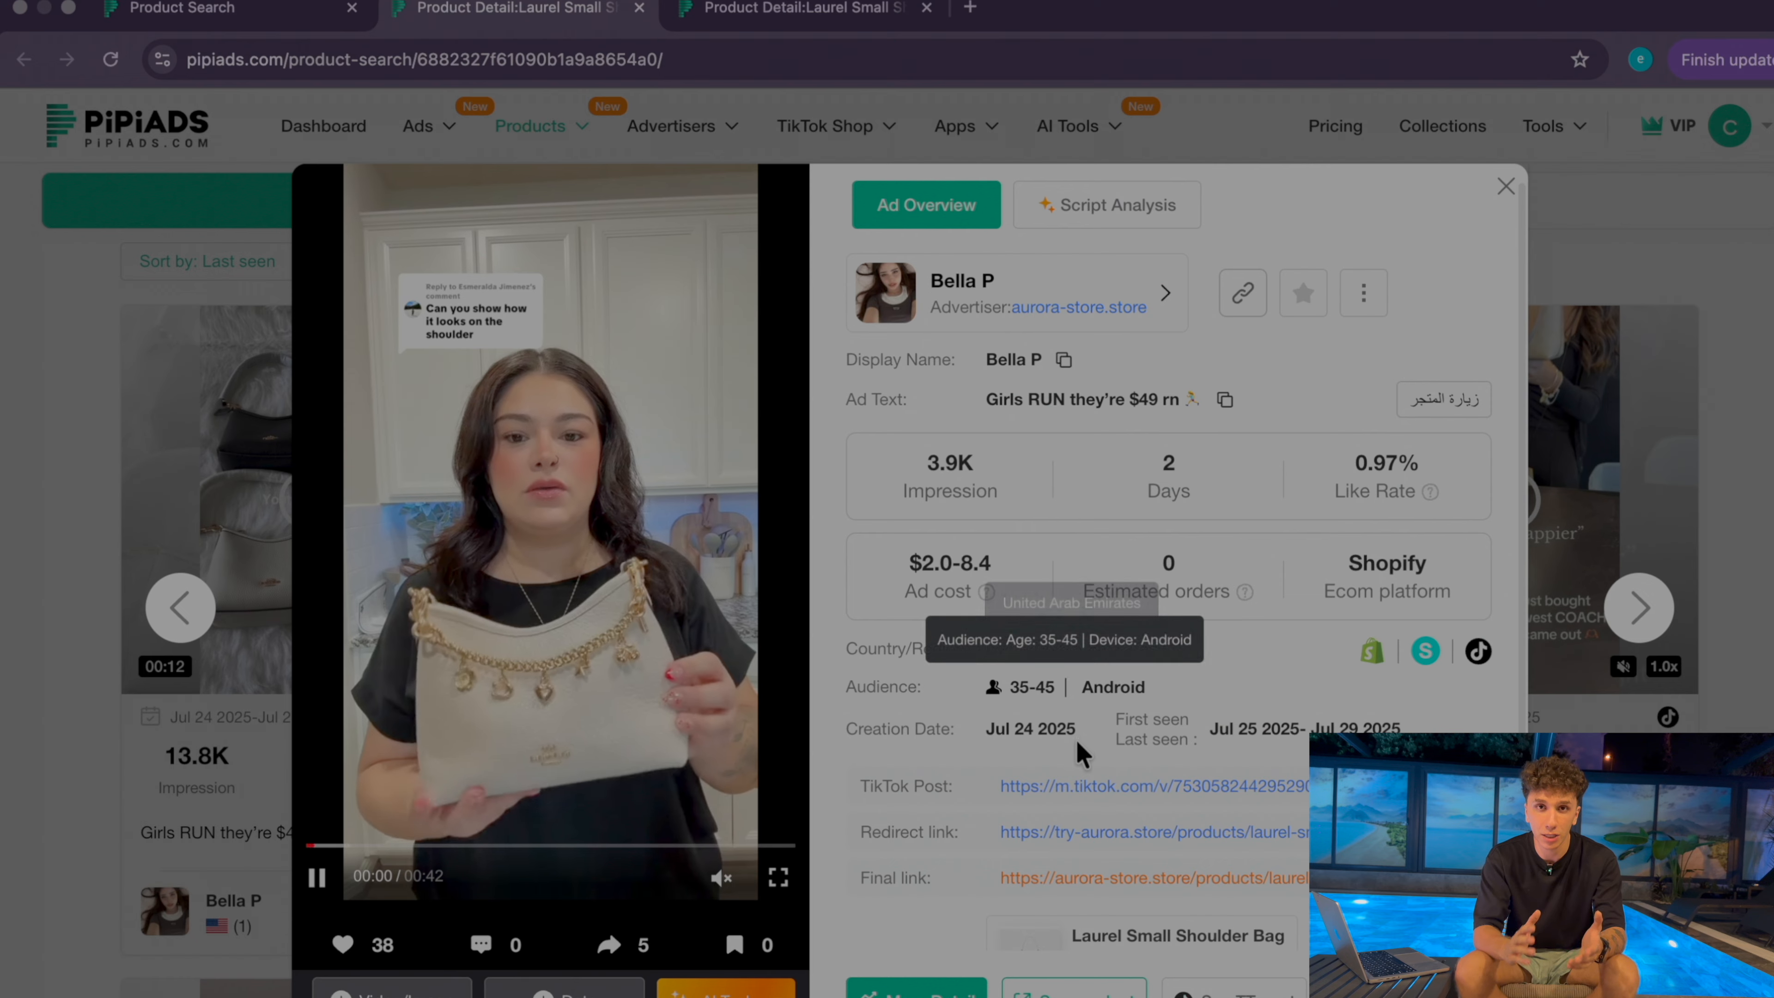
Review the shoulder bag ad targeting the United Arab Emirates and open its TikTok post and the publisher's profile
scroll(1106, 737, "down", 1)
scroll(1106, 736, "up", 1)
scroll(1107, 733, "up", 1)
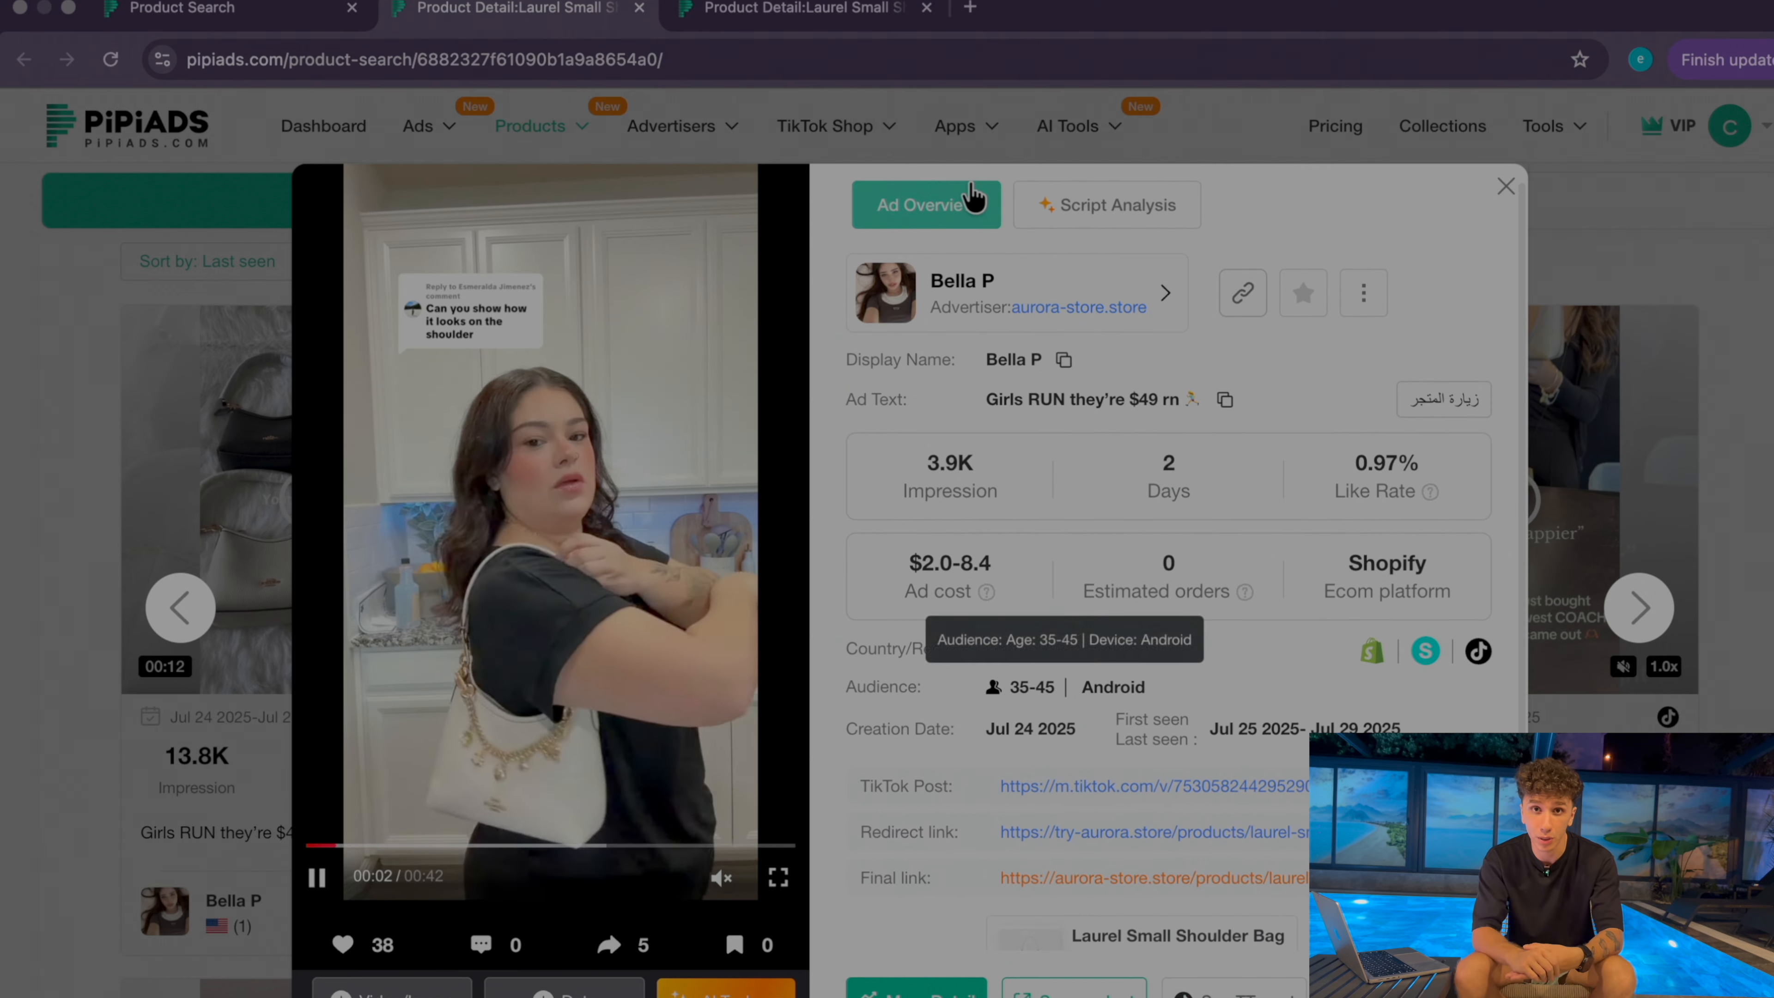
scroll(1072, 598, "down", 1)
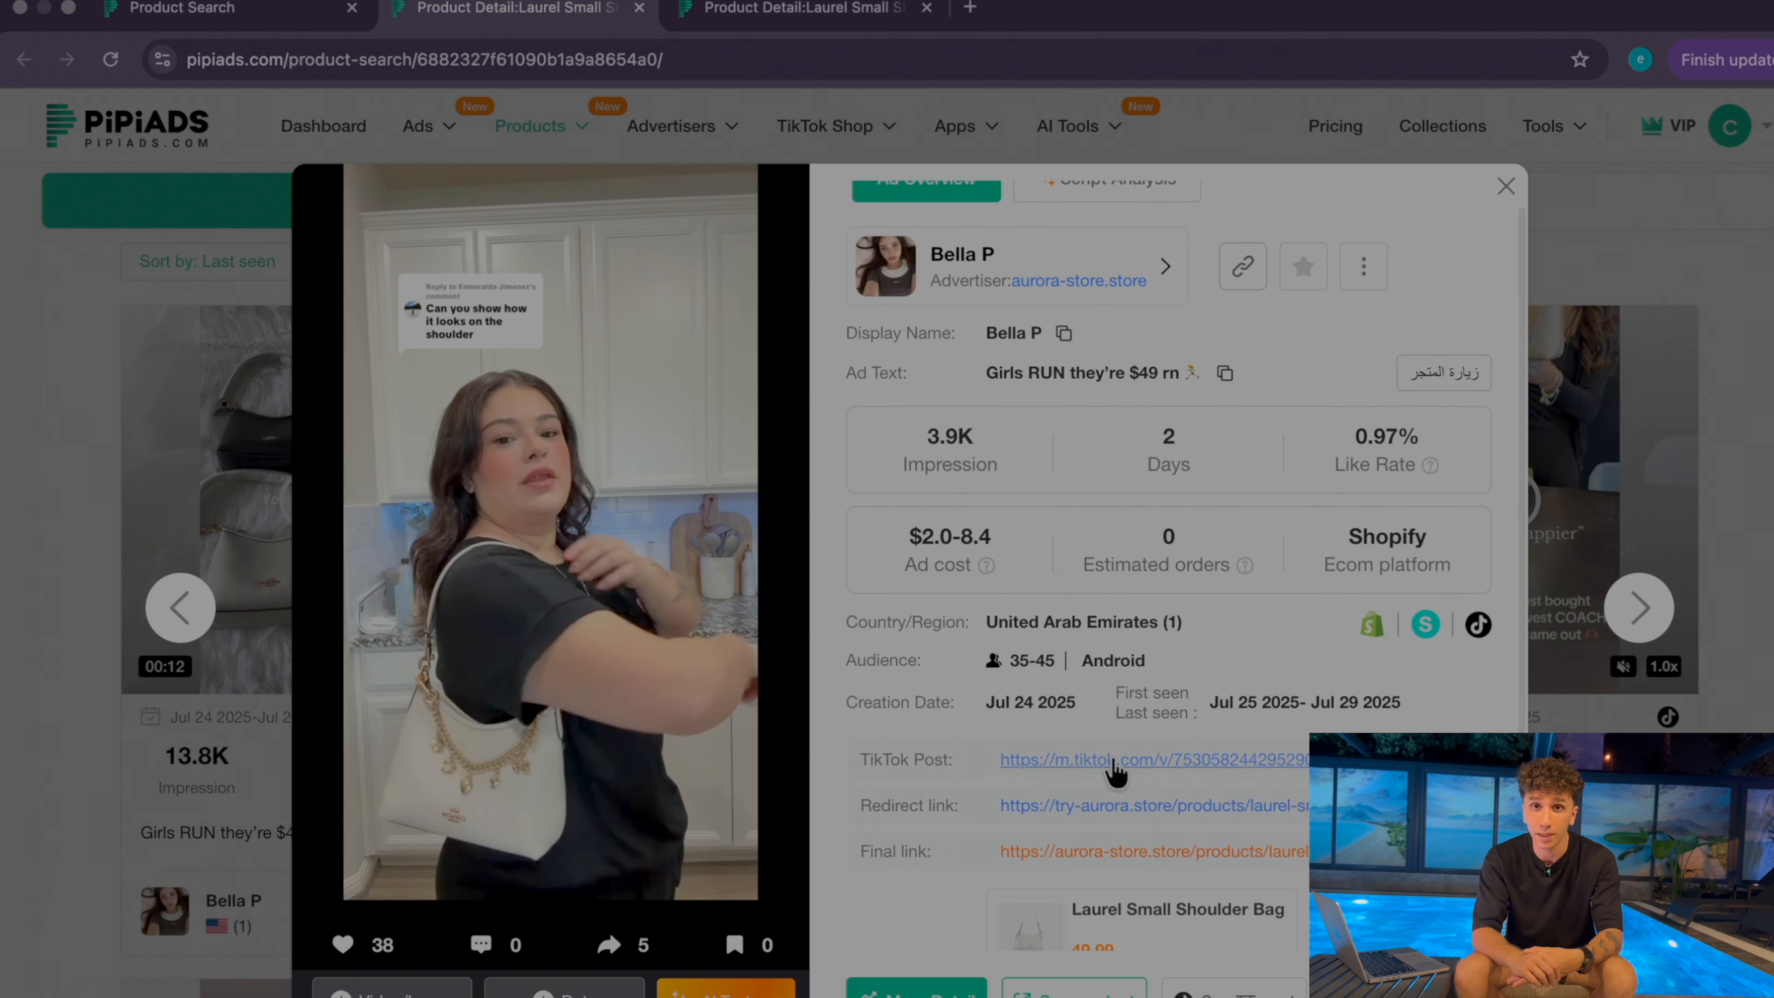
left_click(1097, 765)
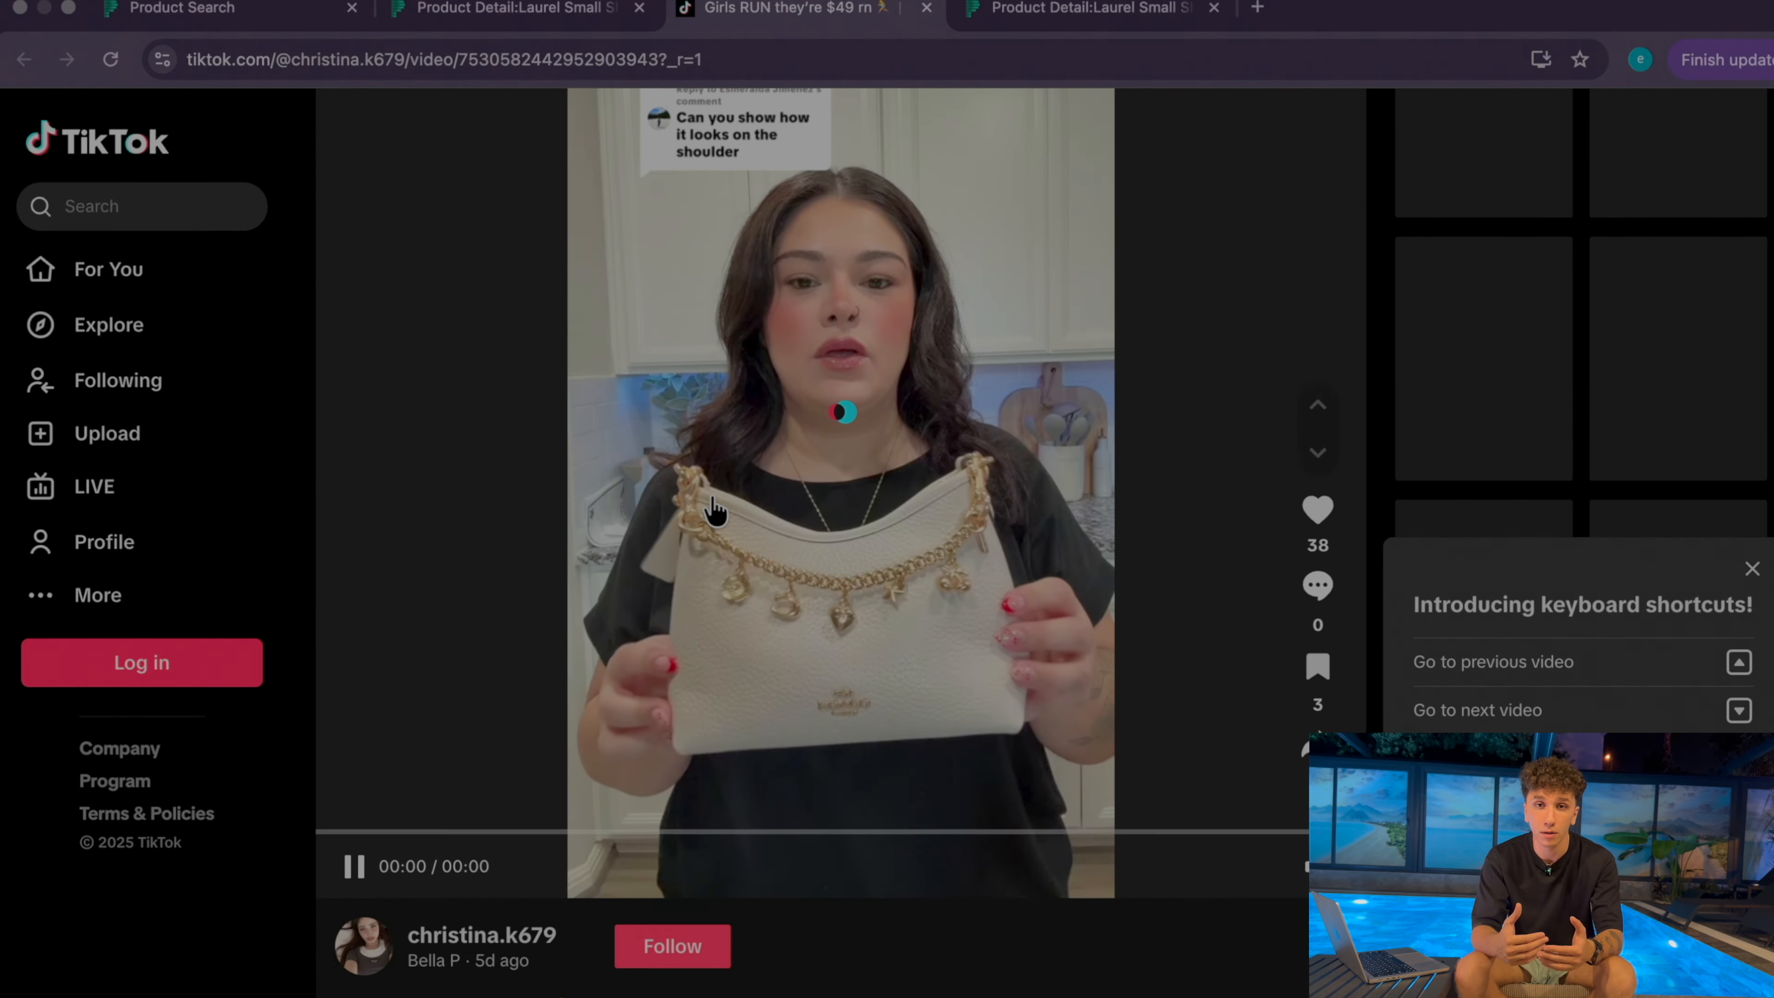
scroll(715, 509, "down", 3)
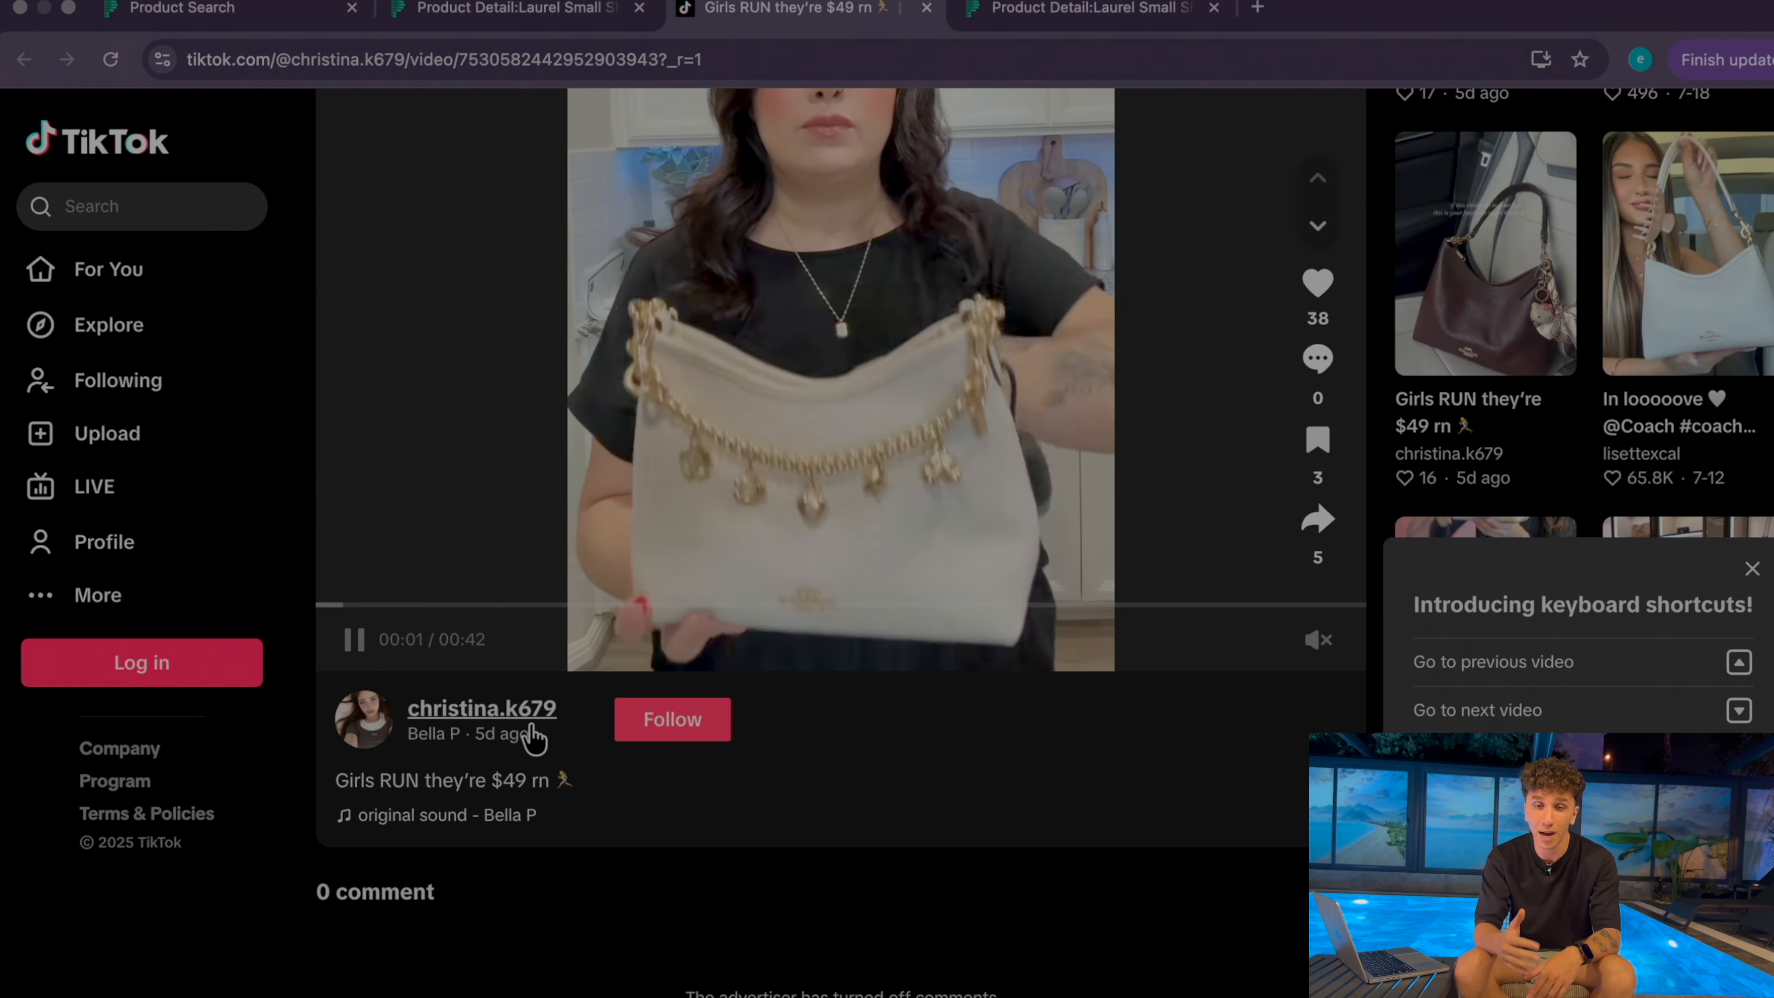
left_click(529, 727)
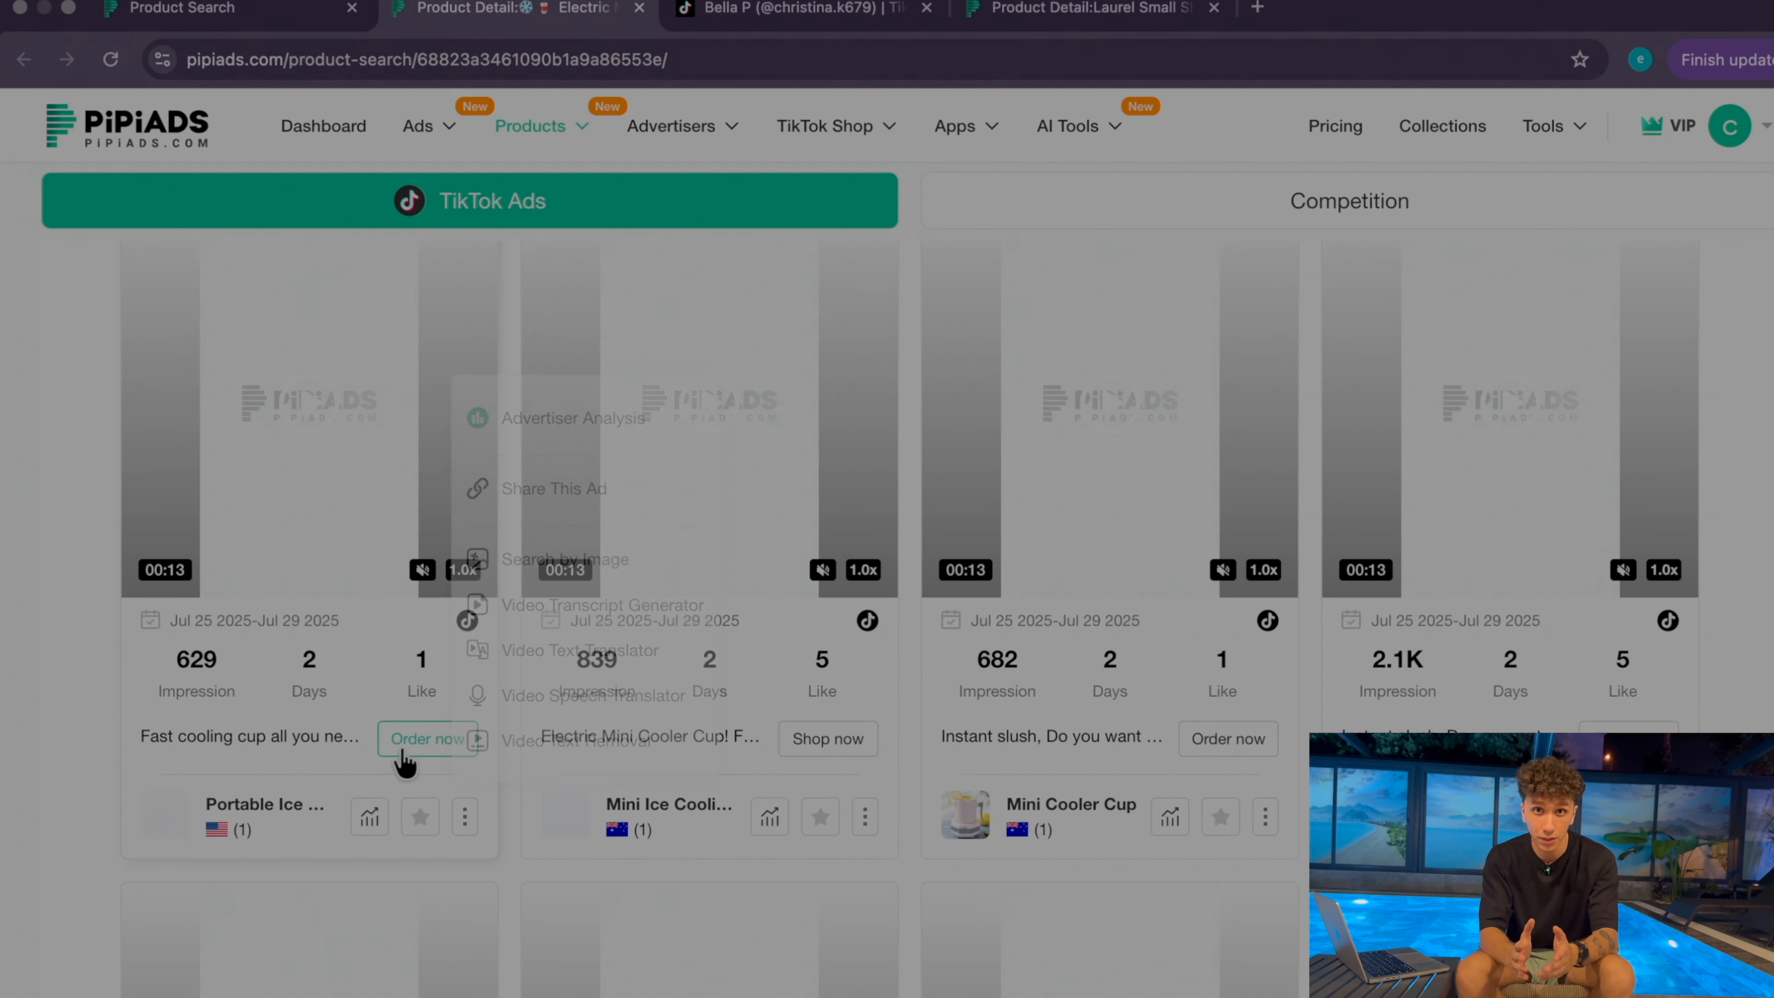
View the Electric Mini Cooler Cup ad from Portable Ice Magic and its TikTok post, and close the post
left_click(404, 762)
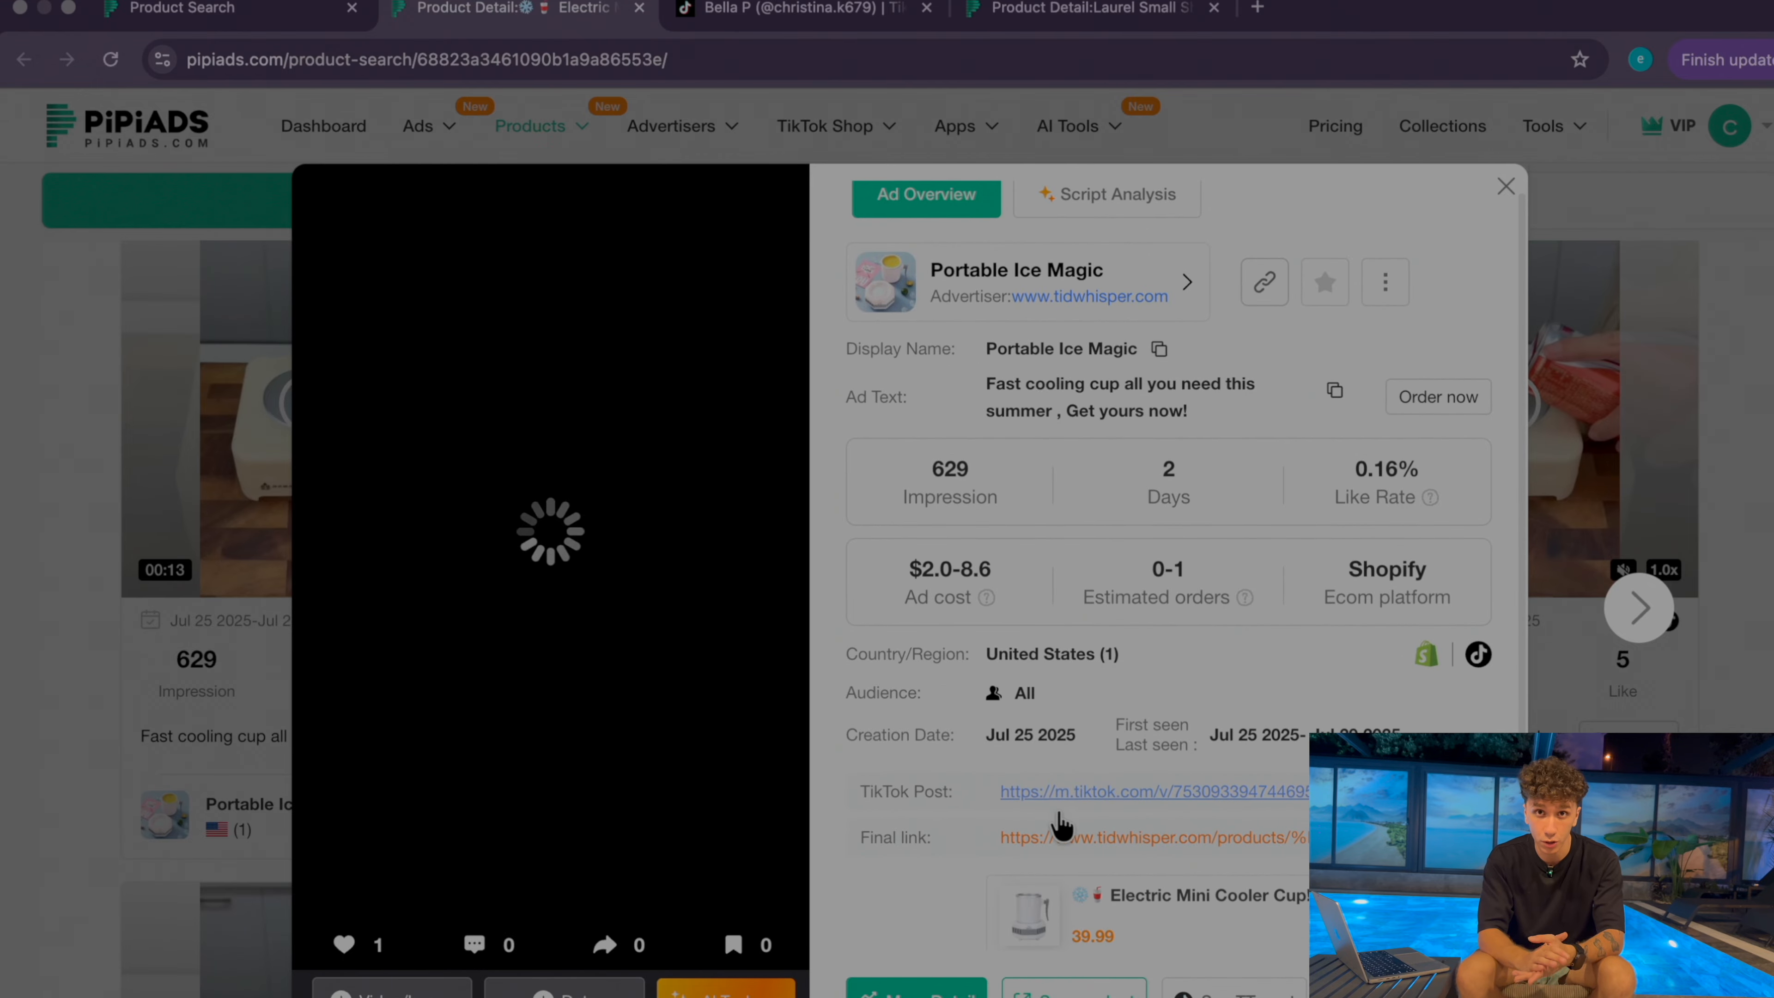
left_click(1110, 795)
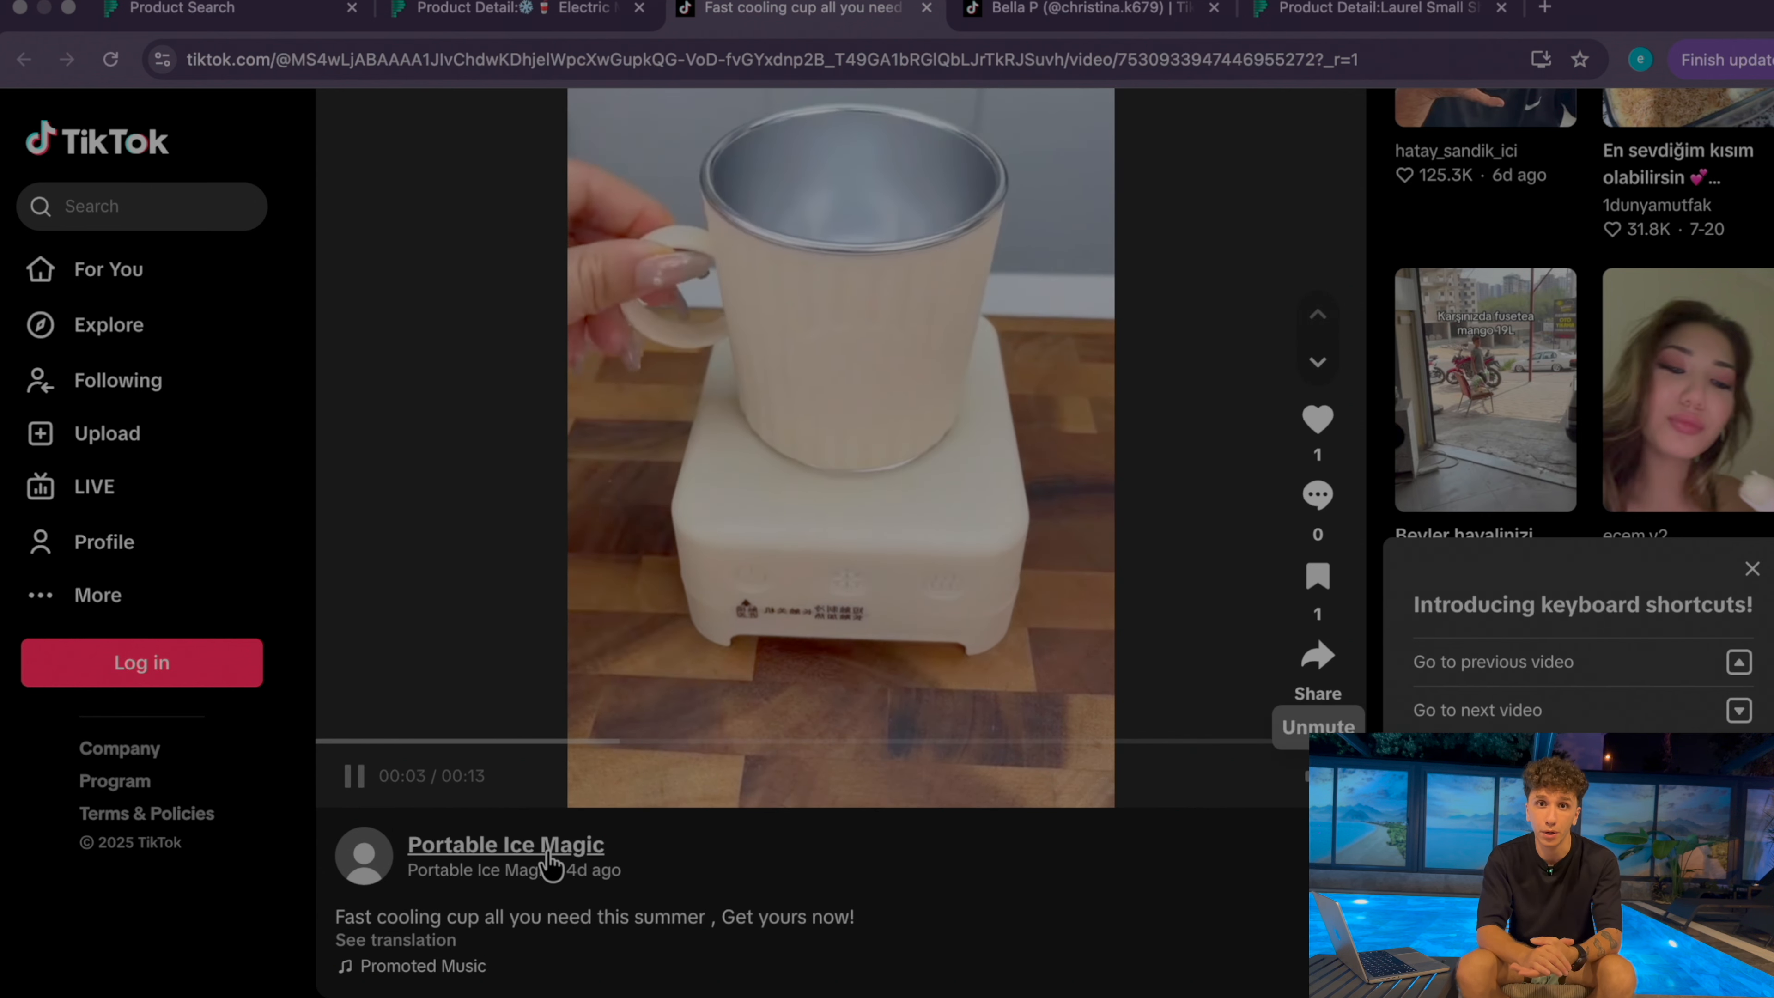
key("super+w")
Close the ad details and examine the mini cooler cup's product information and TikTok ads analytics
key("Escape")
scroll(1061, 341, "up", 8)
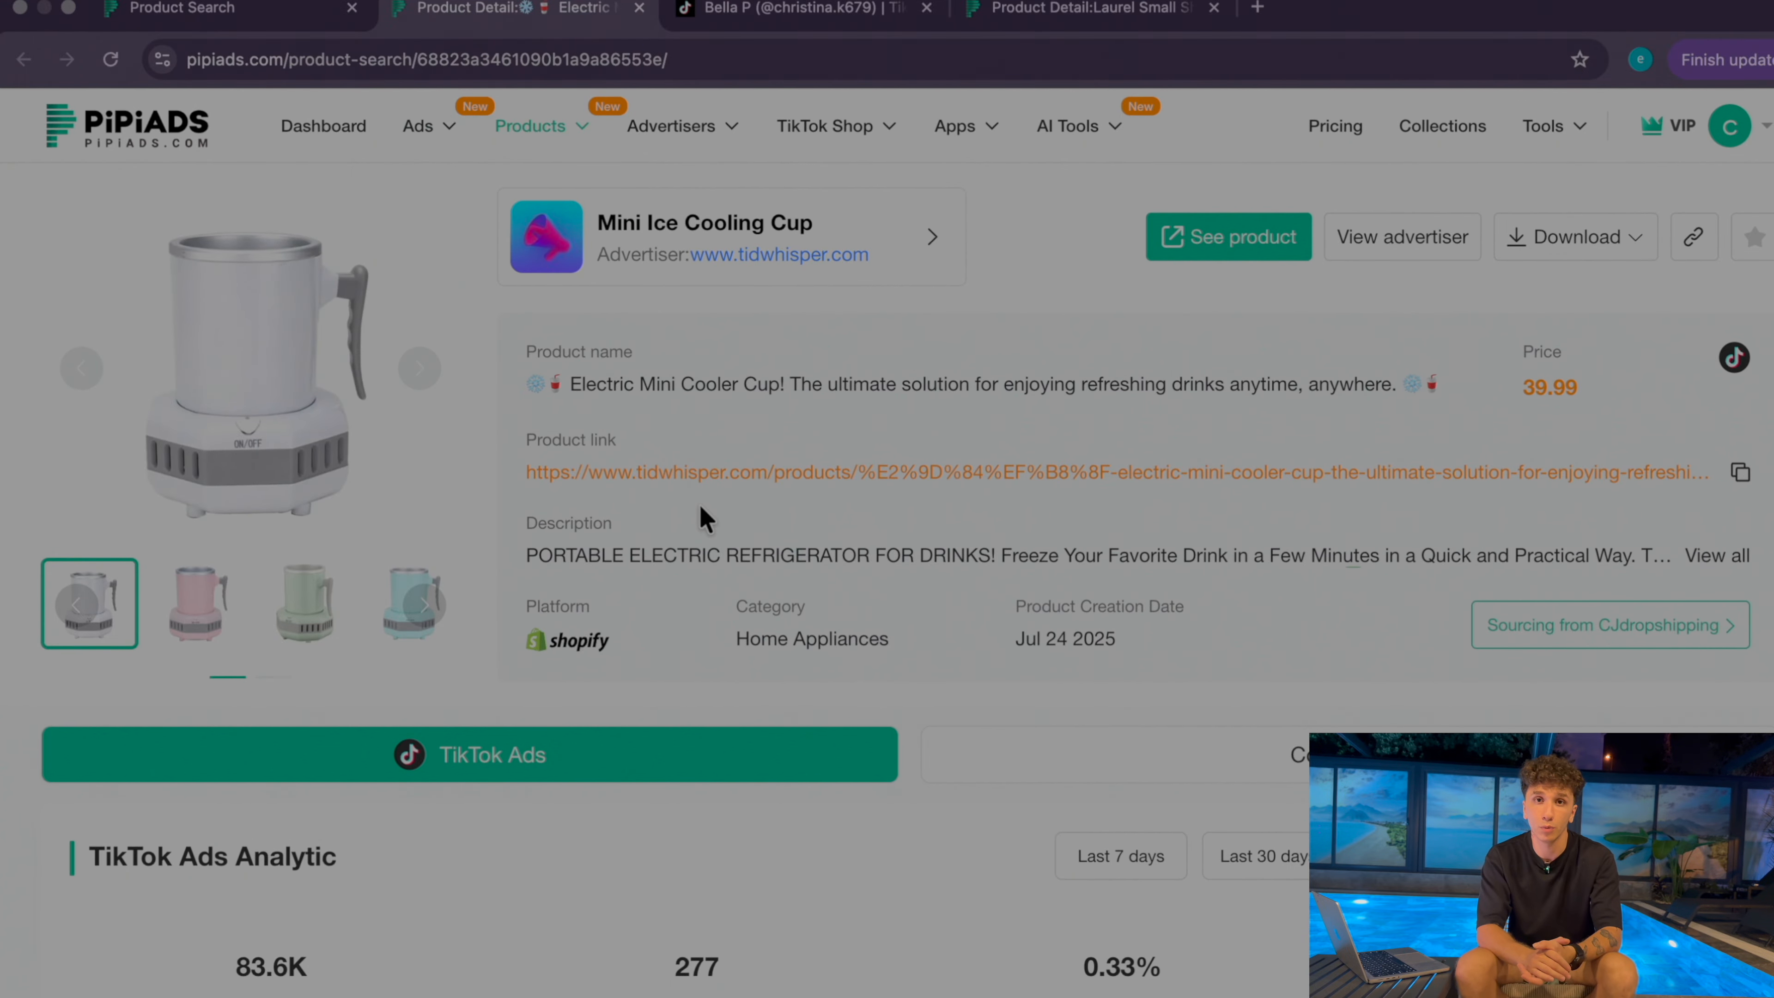
scroll(705, 518, "down", 2)
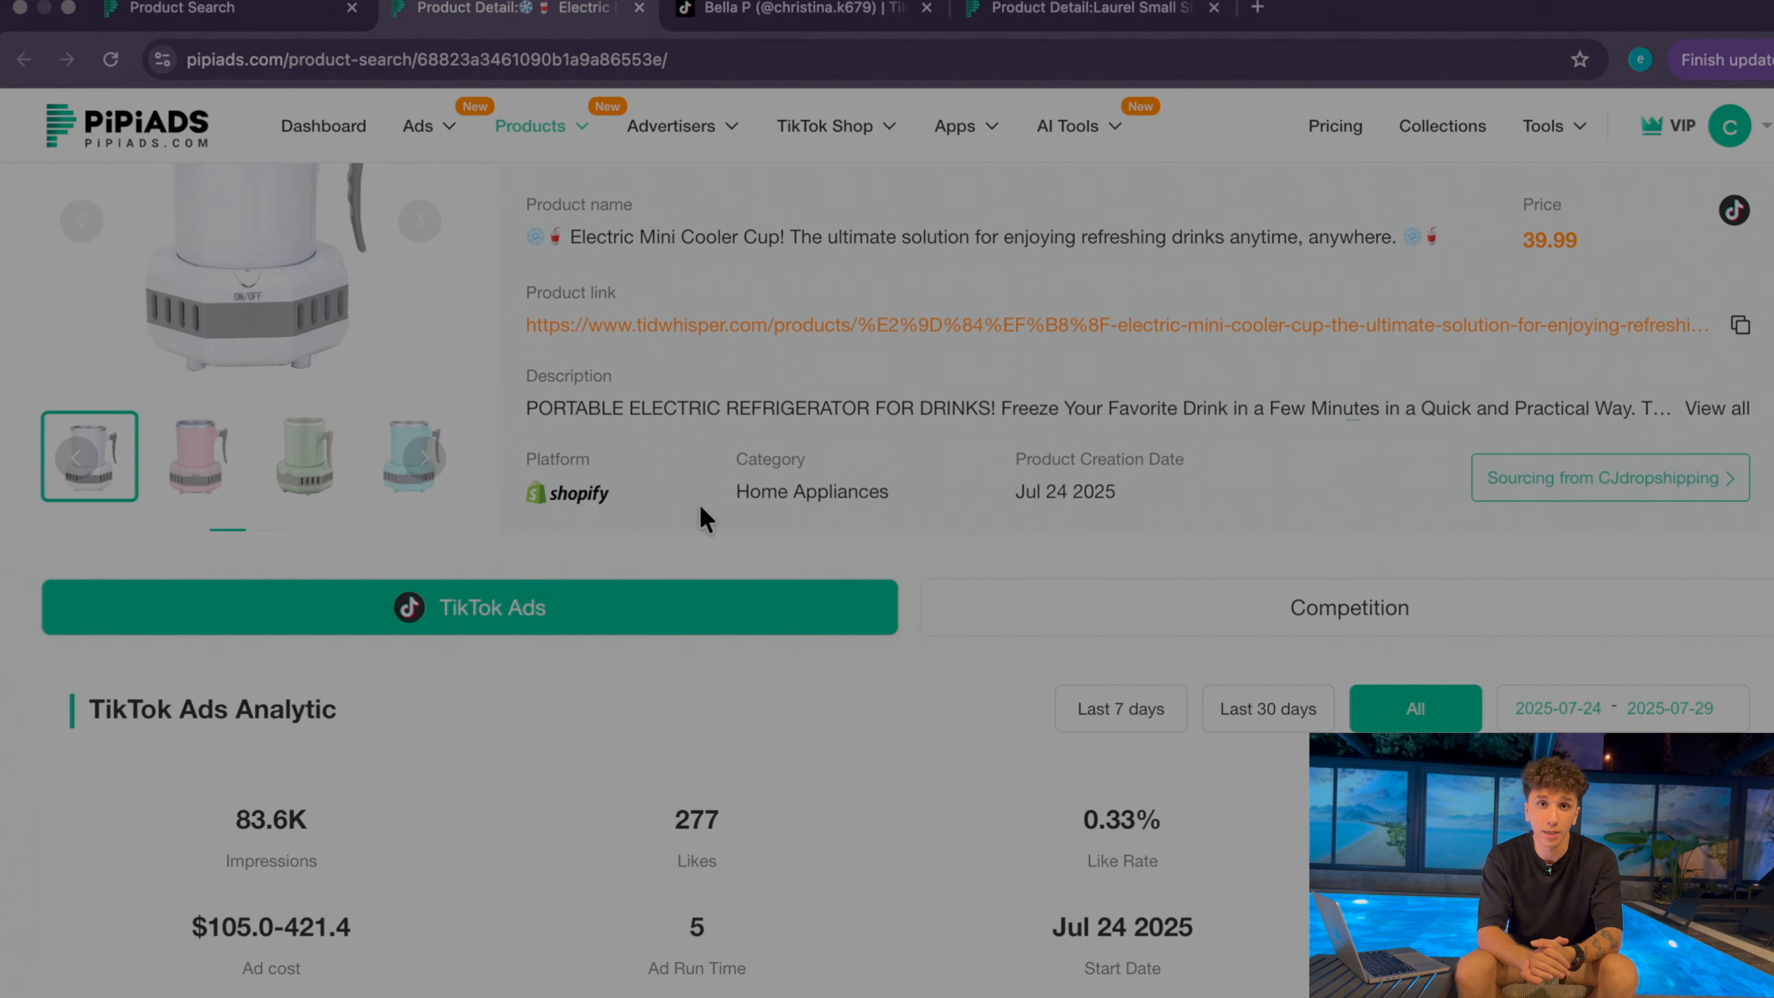
Return to the product results and open the Ozzy Bat Plush's details in another tab
key("ctrl+shift+Tab")
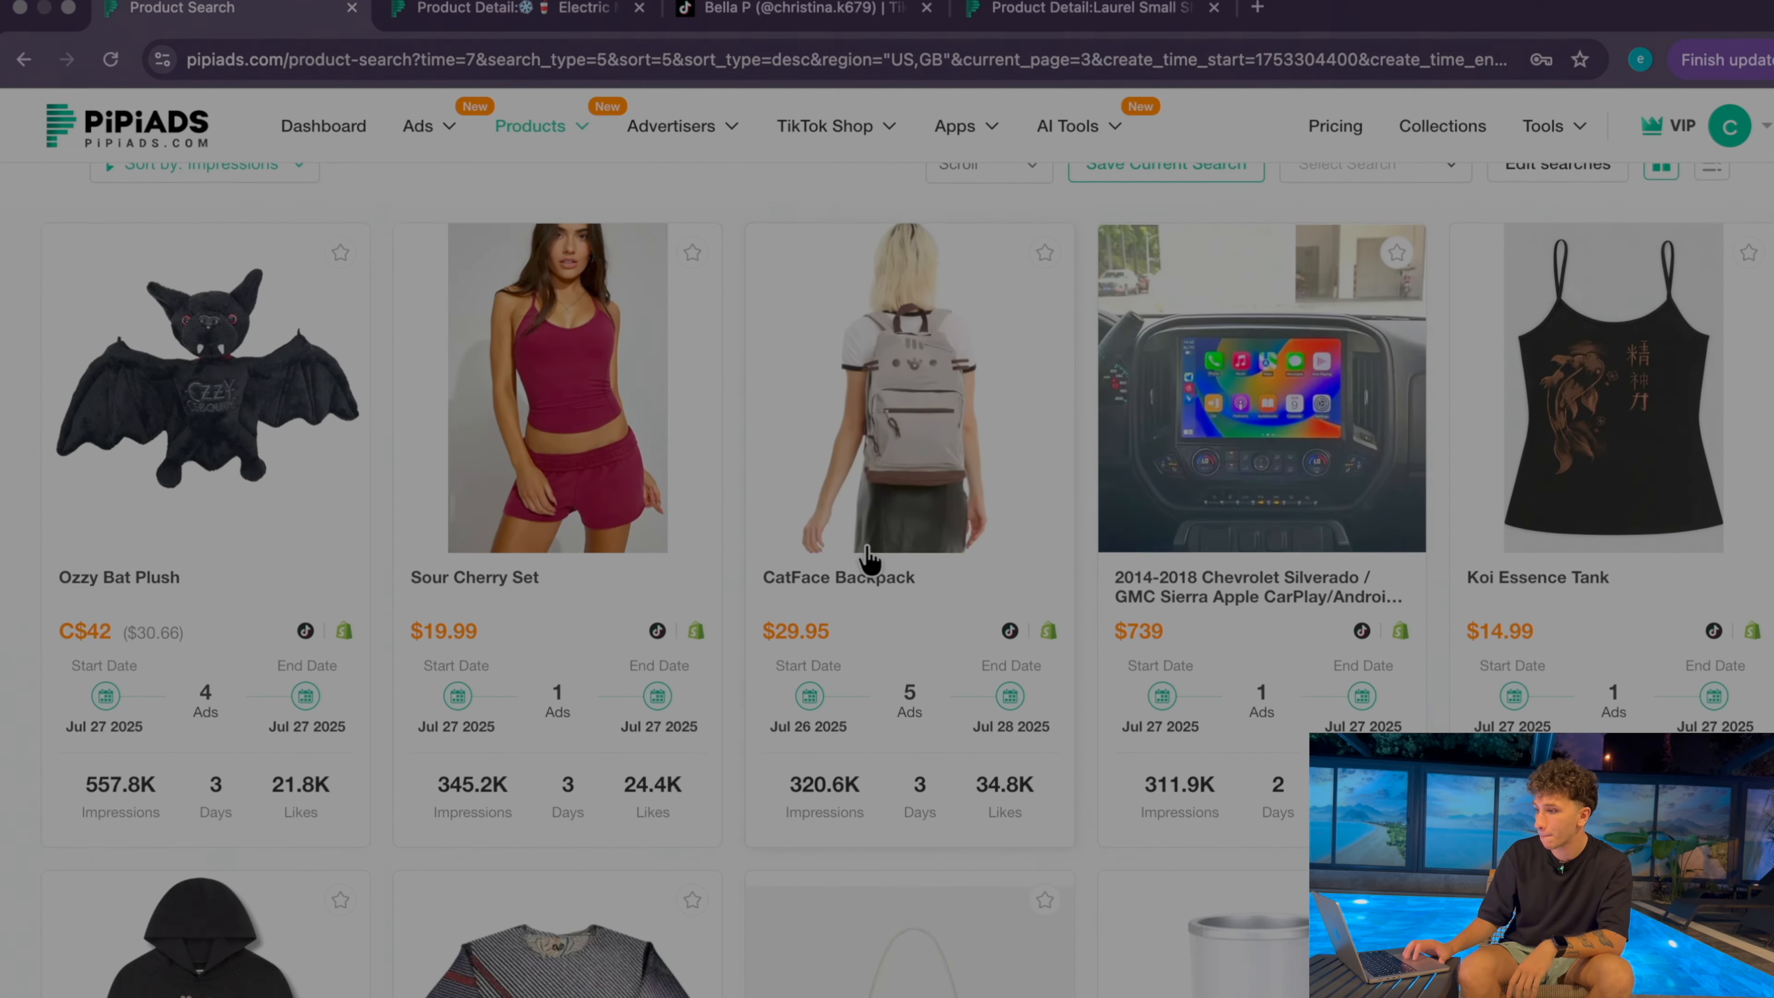
scroll(691, 527, "up", 10)
scroll(693, 529, "down", 4)
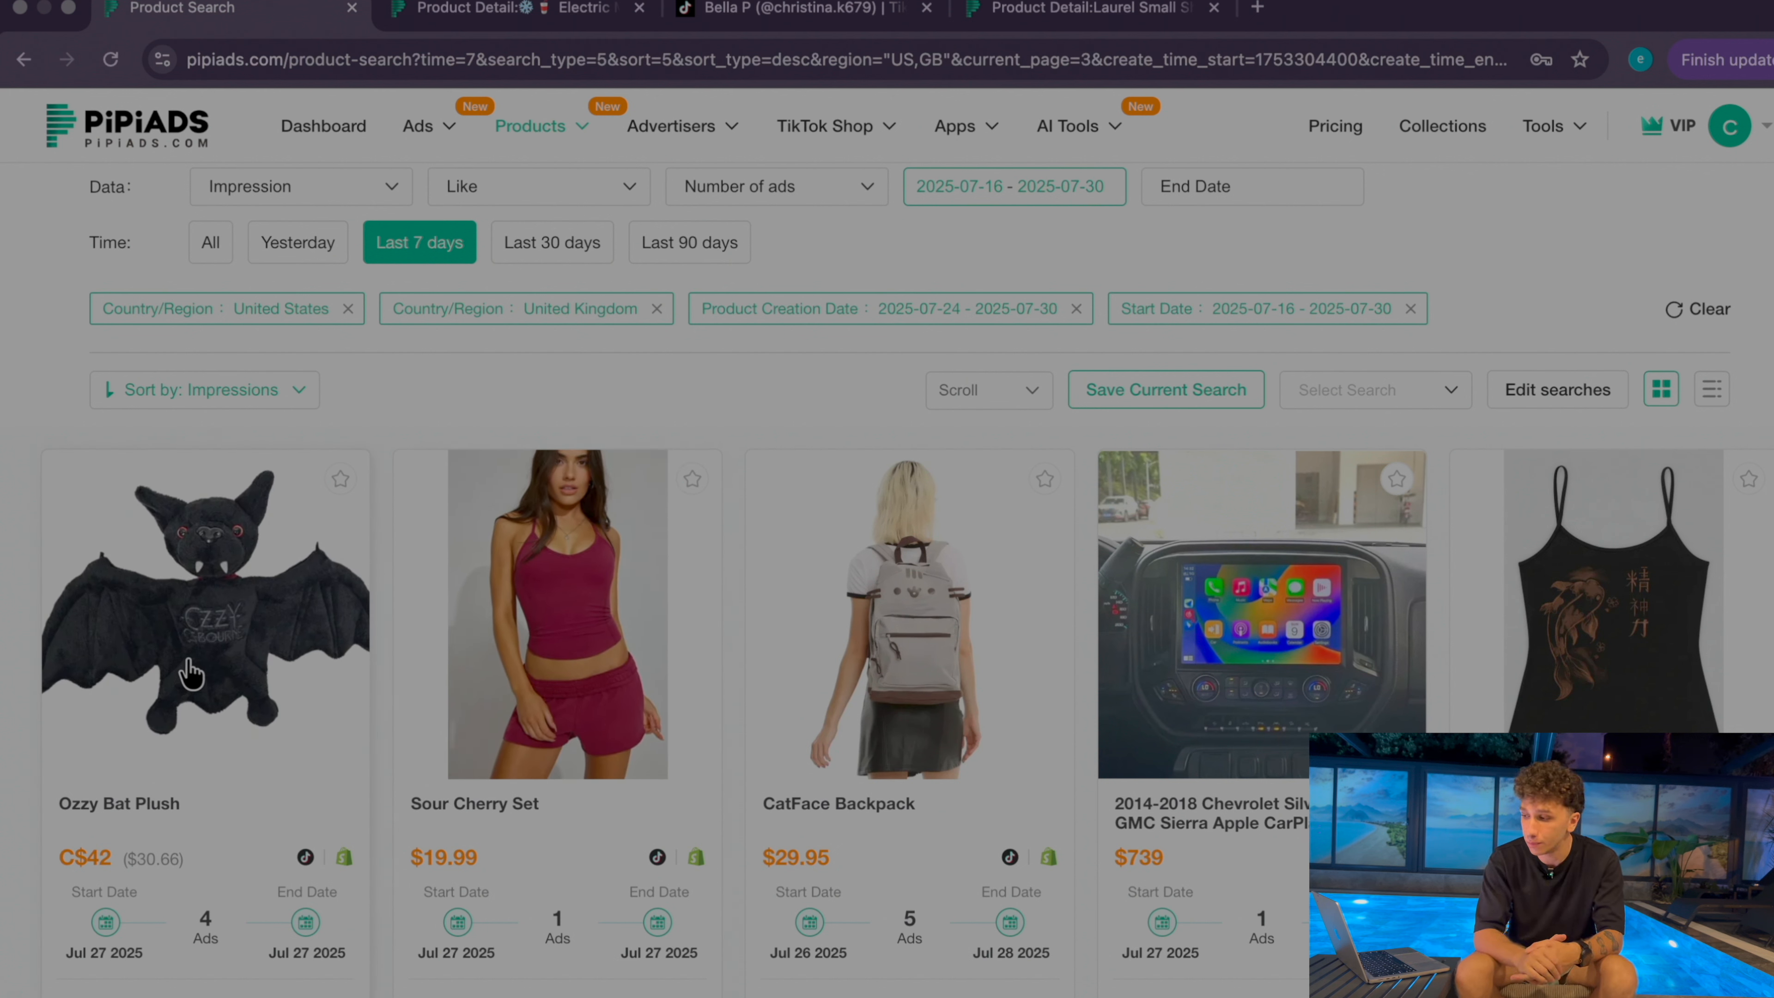
right_click(218, 673)
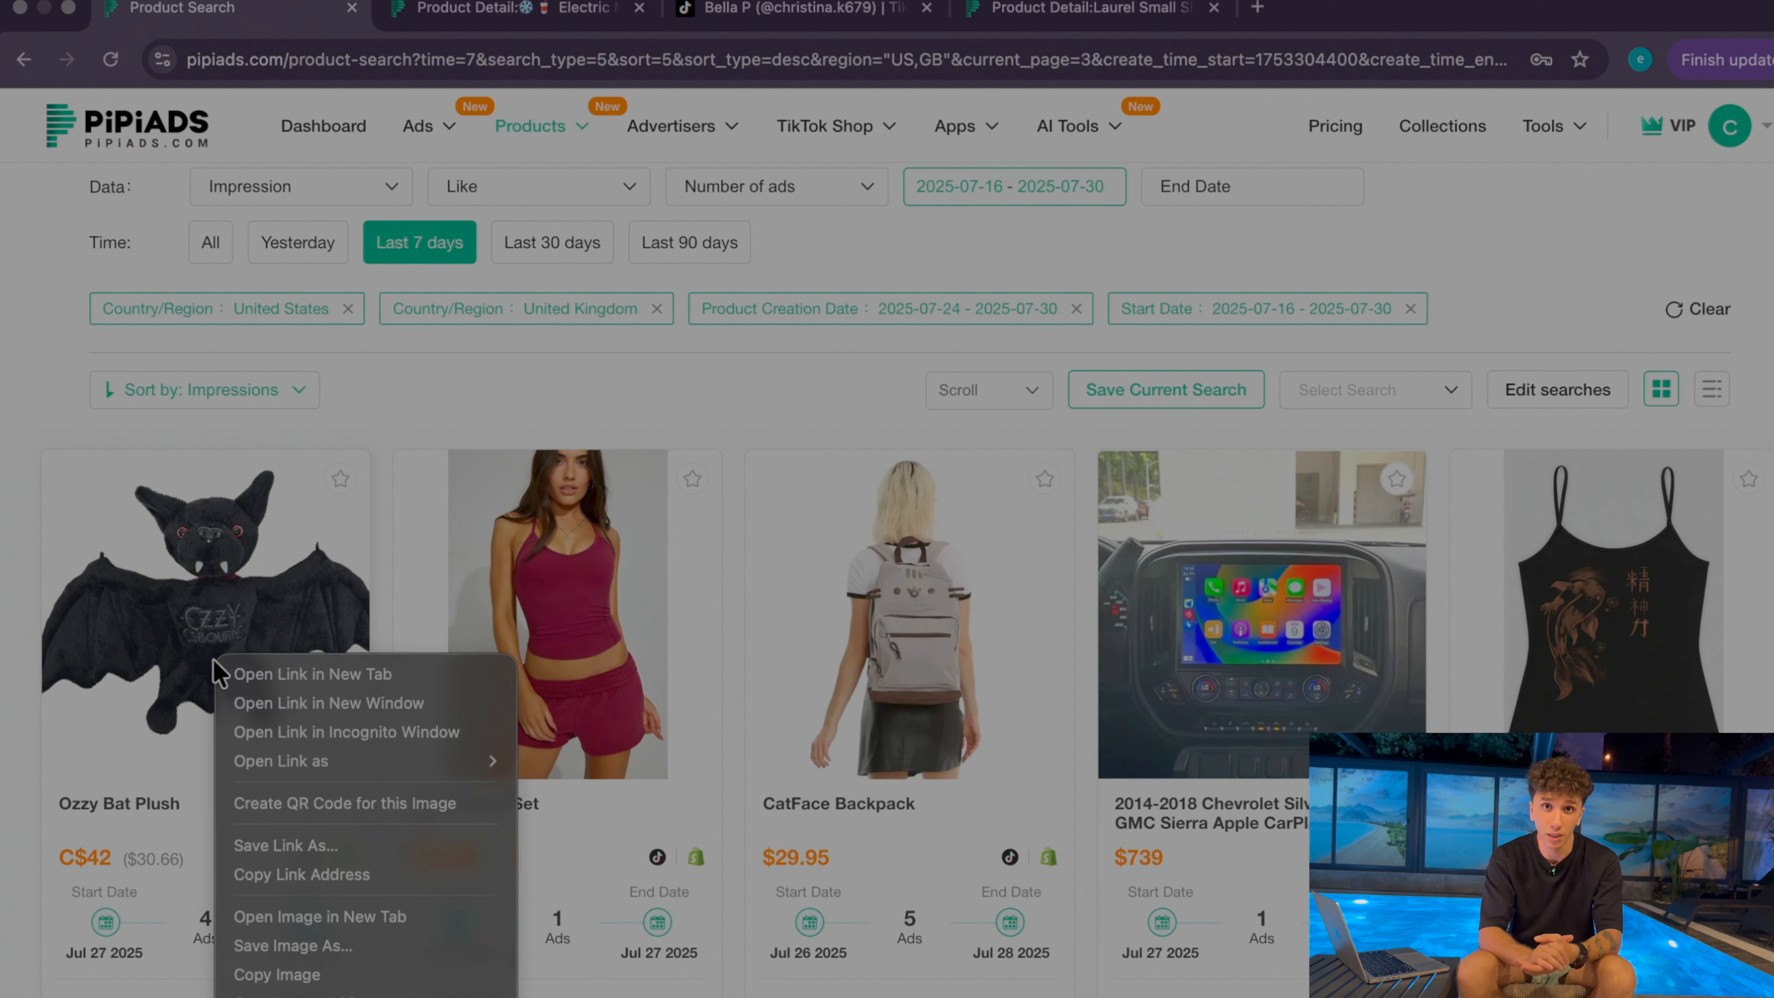
left_click(308, 673)
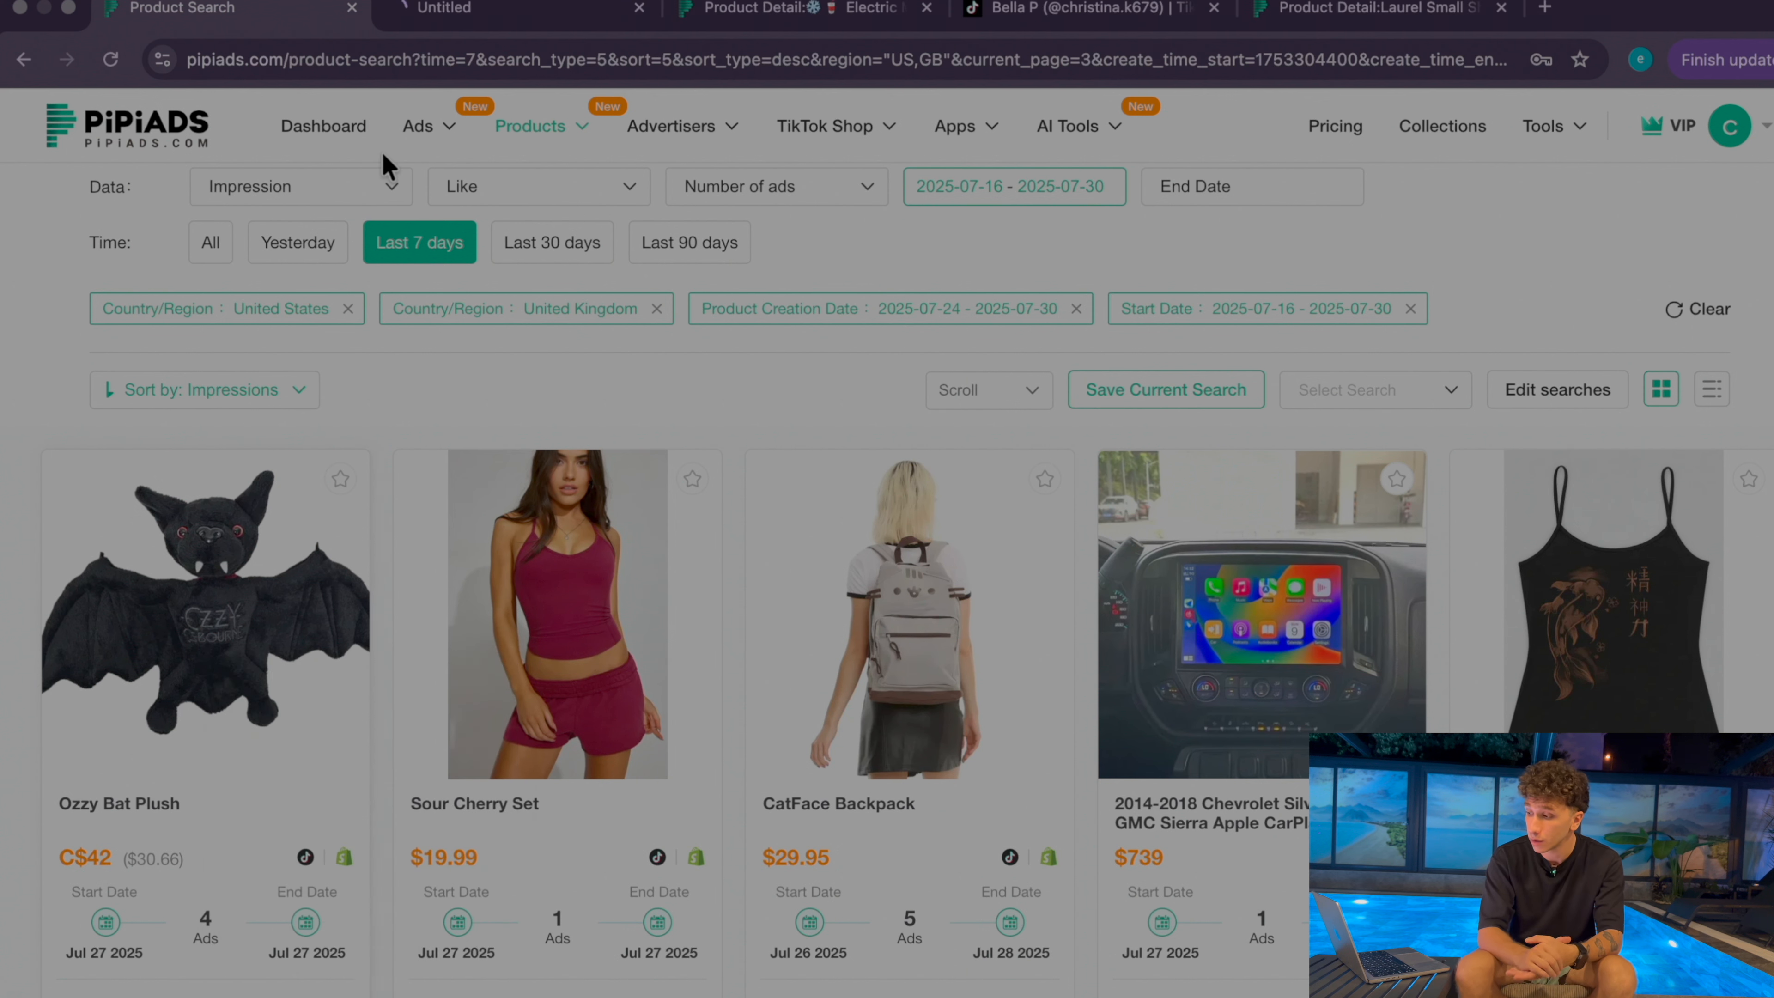
left_click(477, 20)
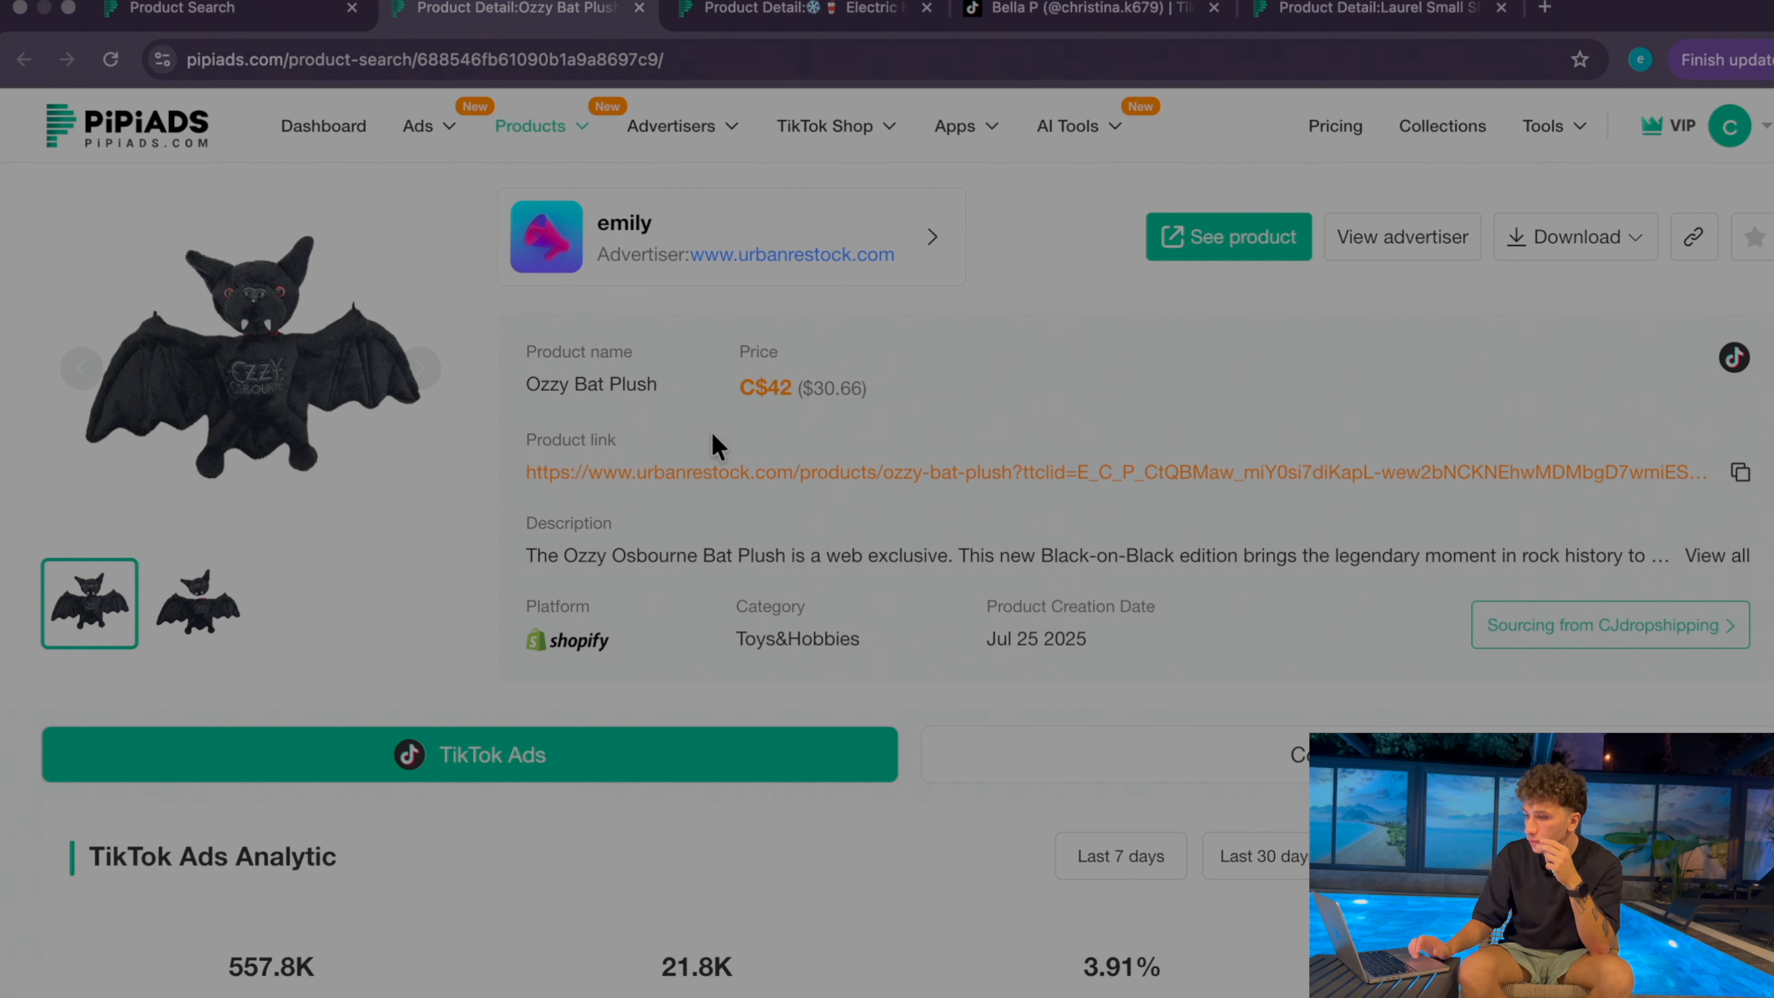
Open the Ozzy Bat Plush's store page on Urban Restock and review its pricing, bundles and product description
left_click(704, 473)
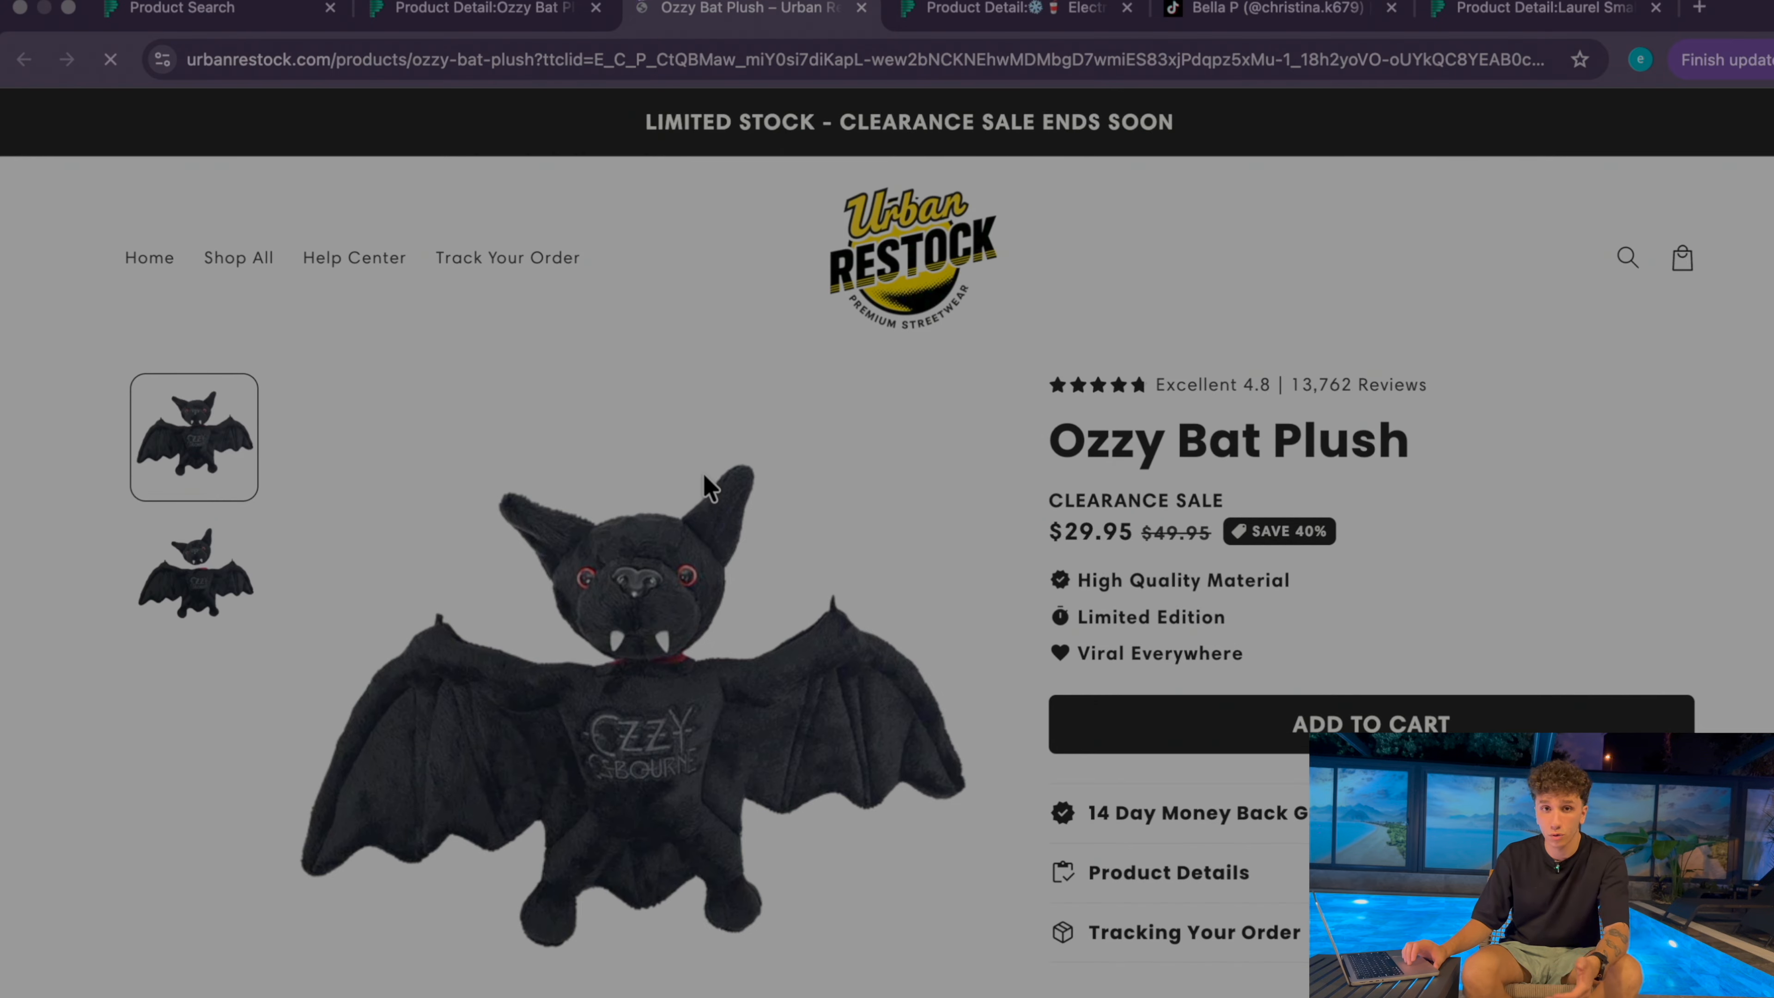
scroll(702, 487, "down", 2)
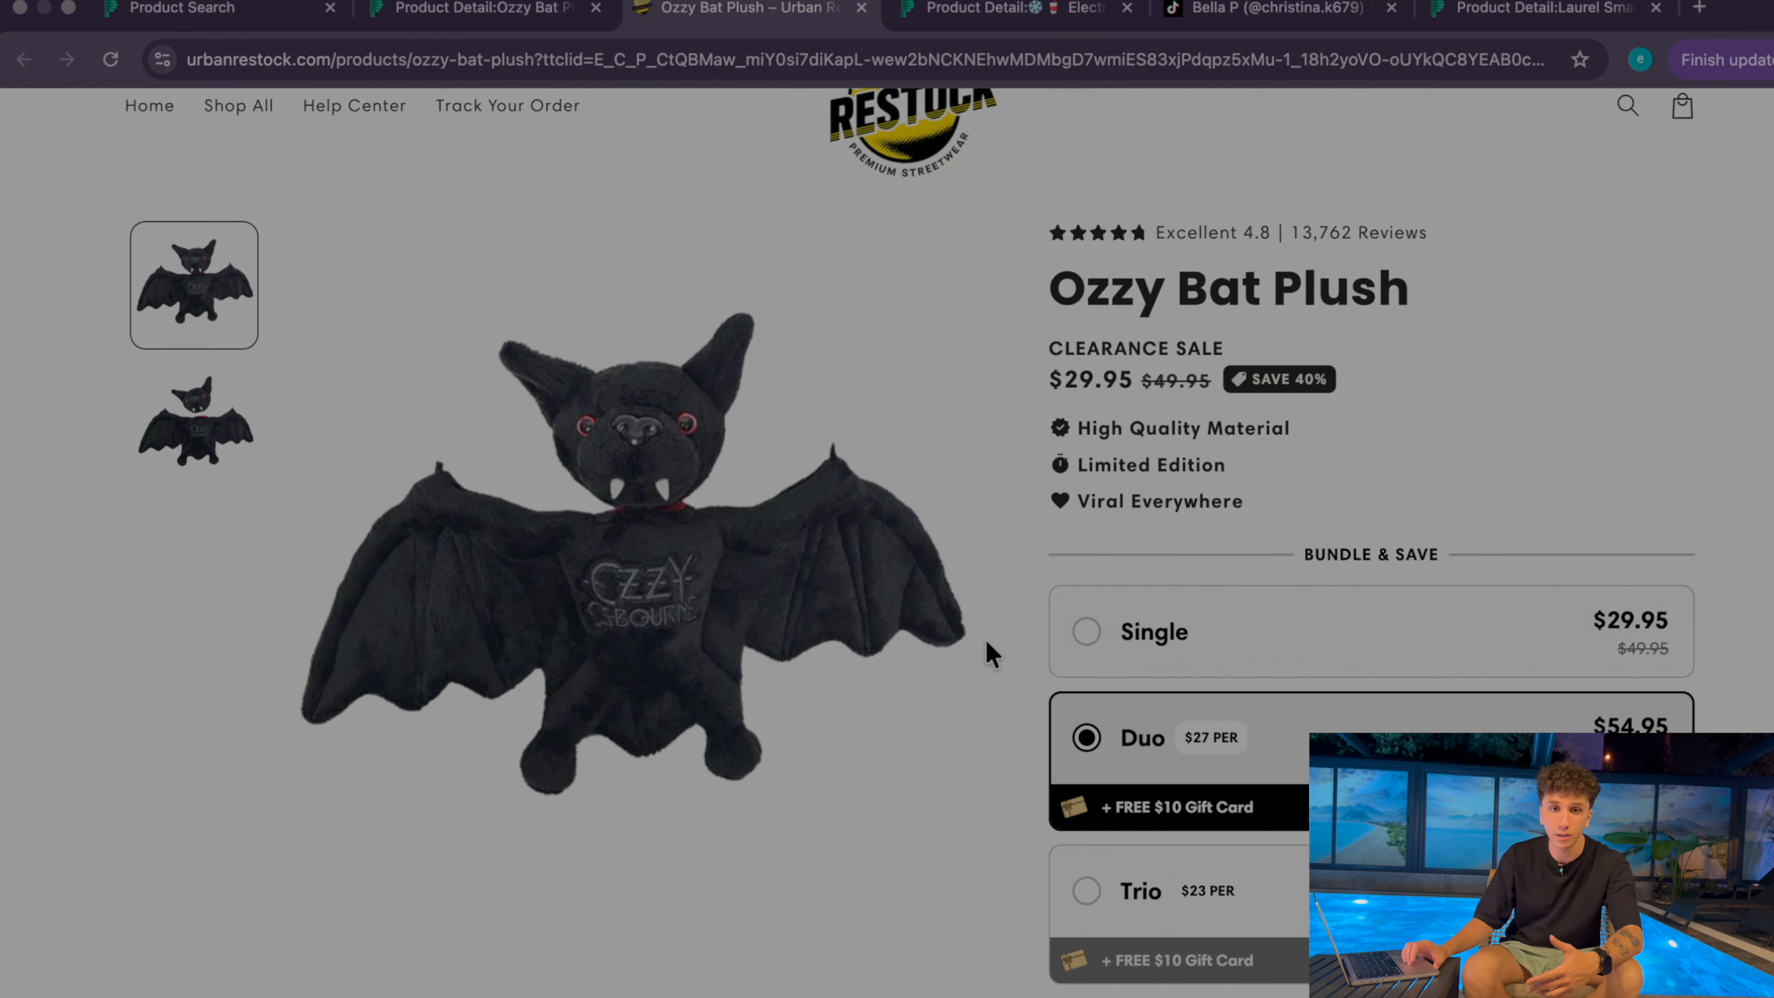
scroll(988, 672, "down", 15)
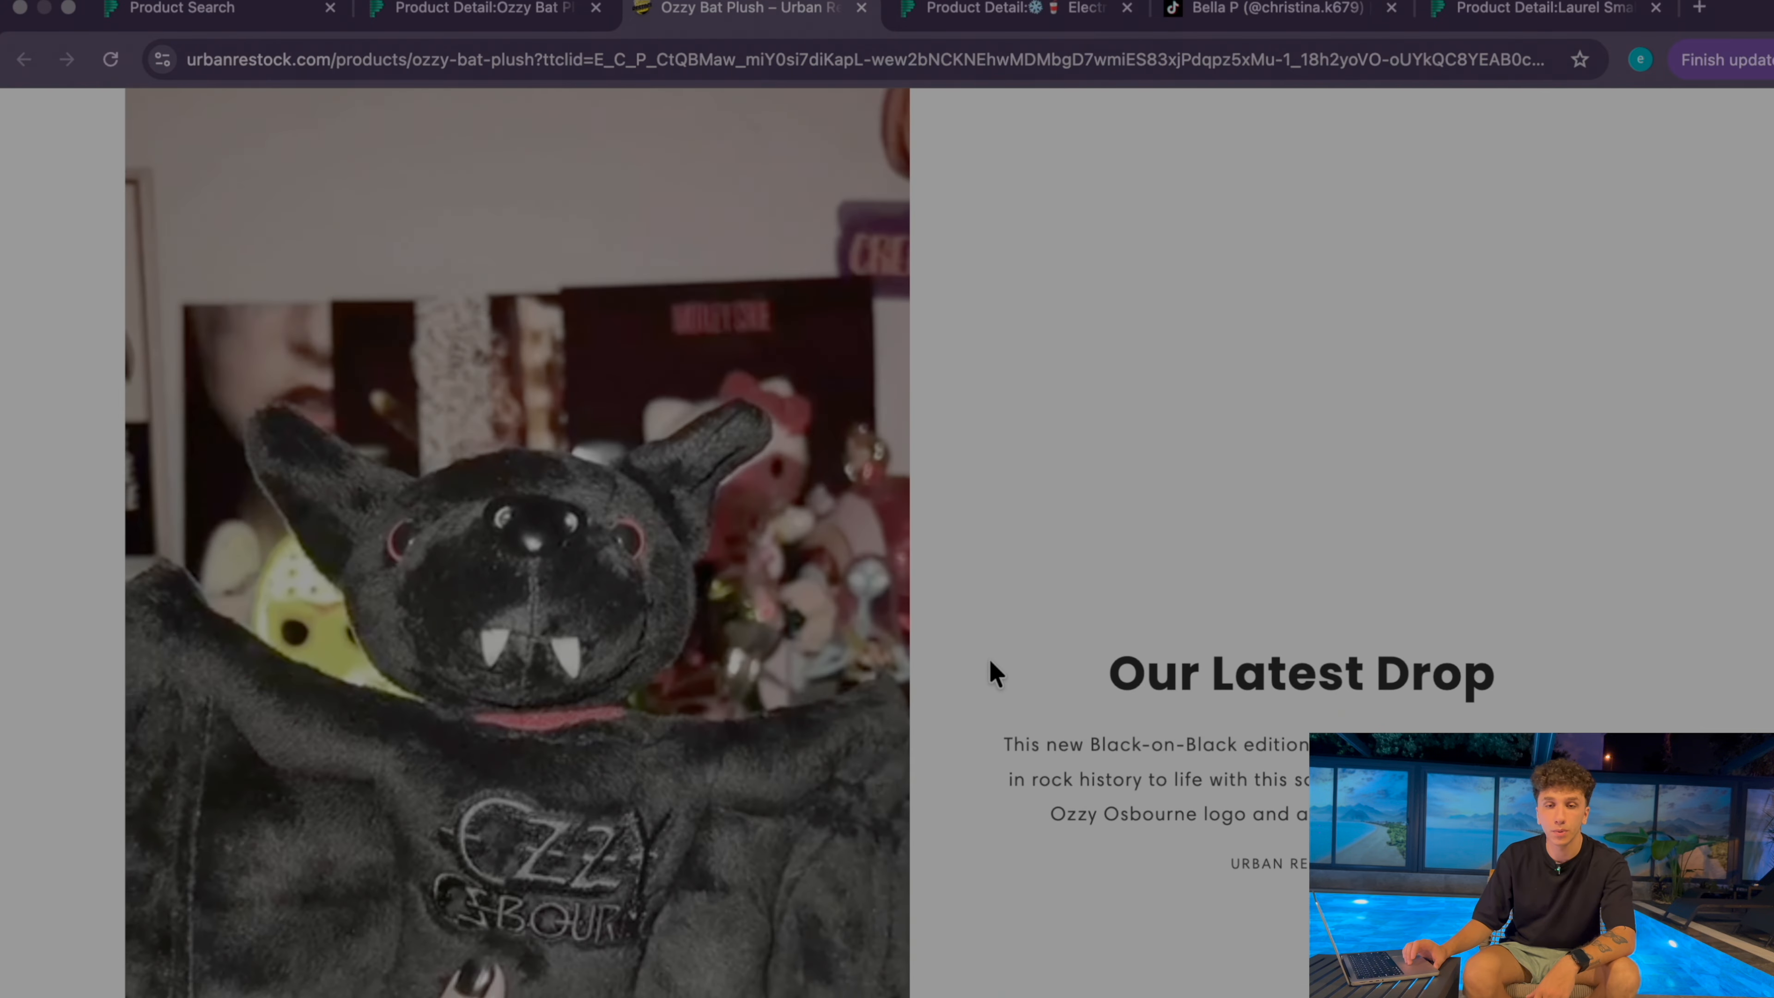
scroll(988, 657, "down", 5)
scroll(988, 657, "up", 3)
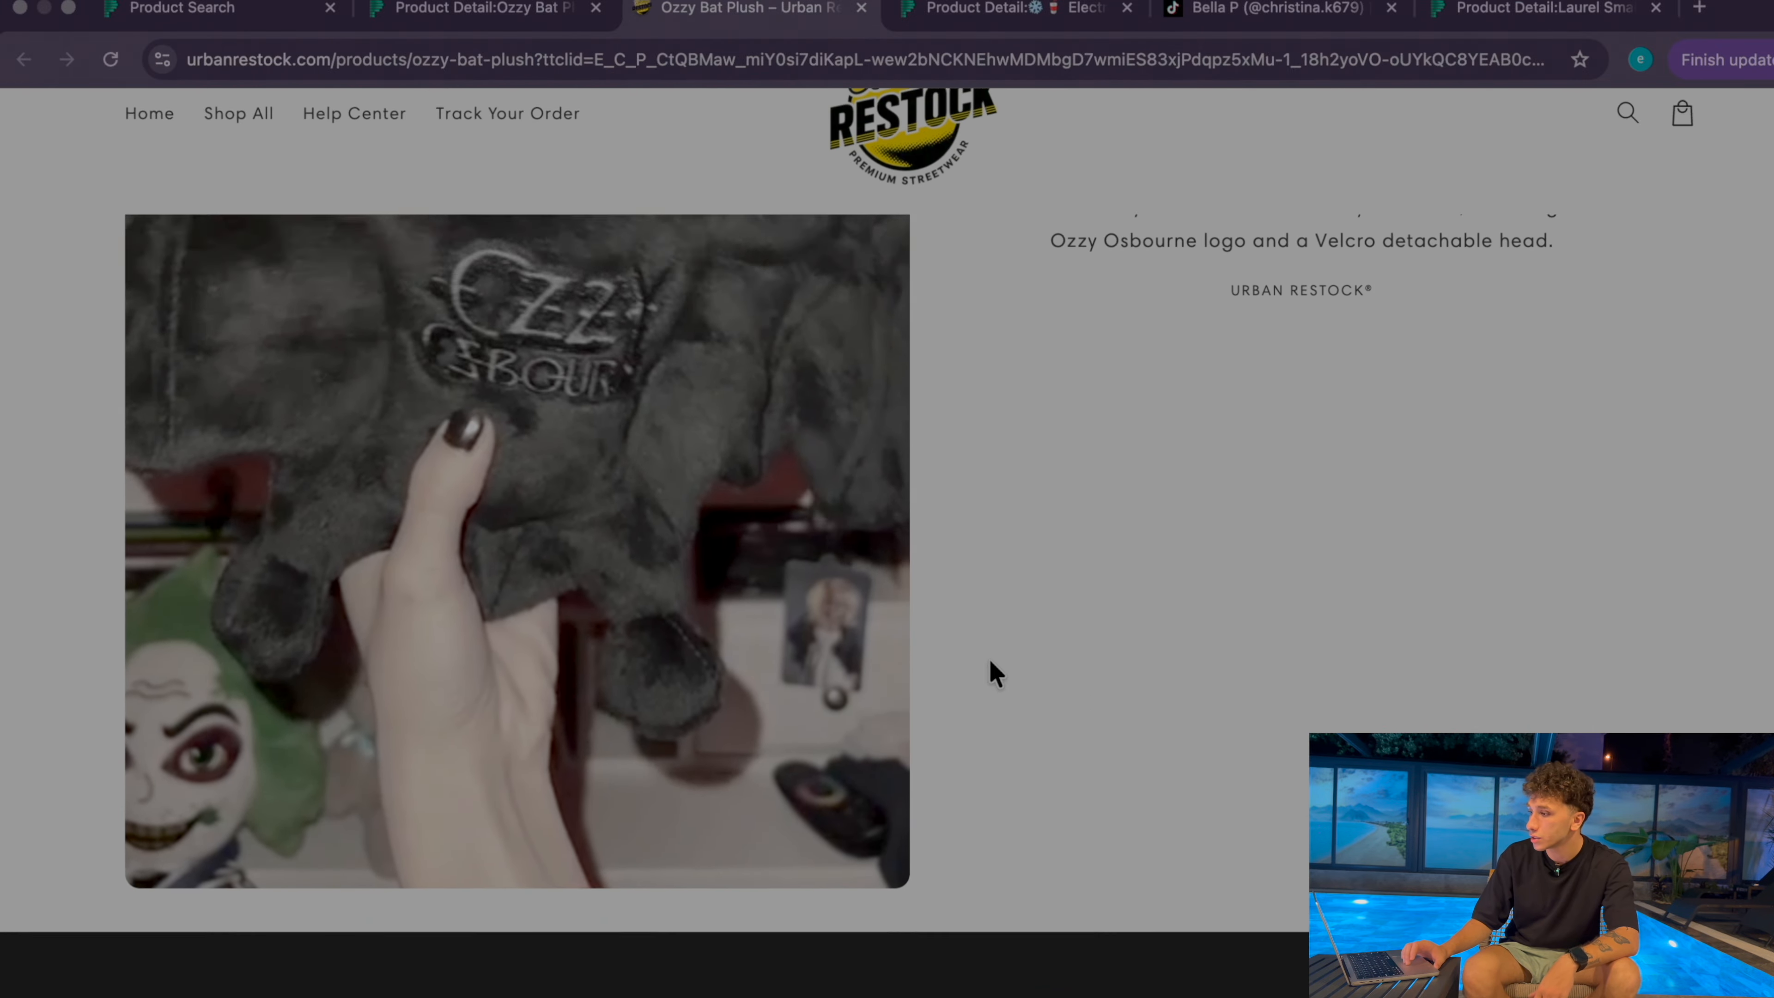
scroll(989, 658, "up", 4)
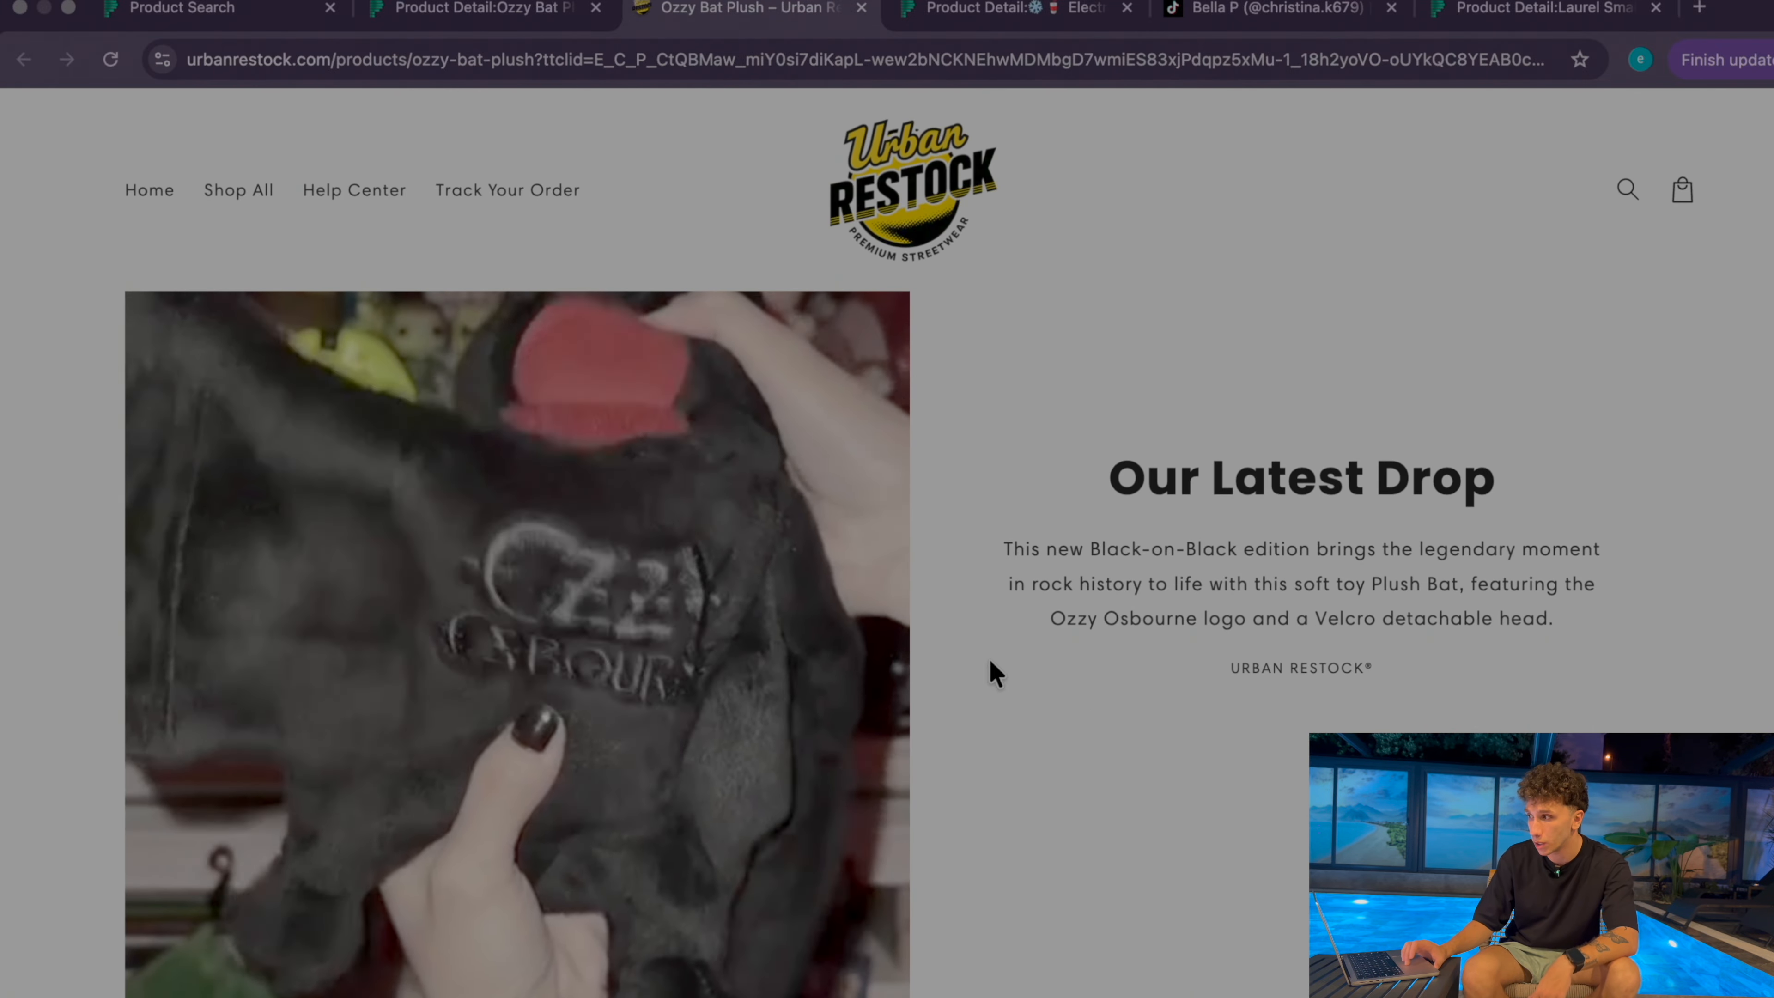
scroll(988, 657, "up", 4)
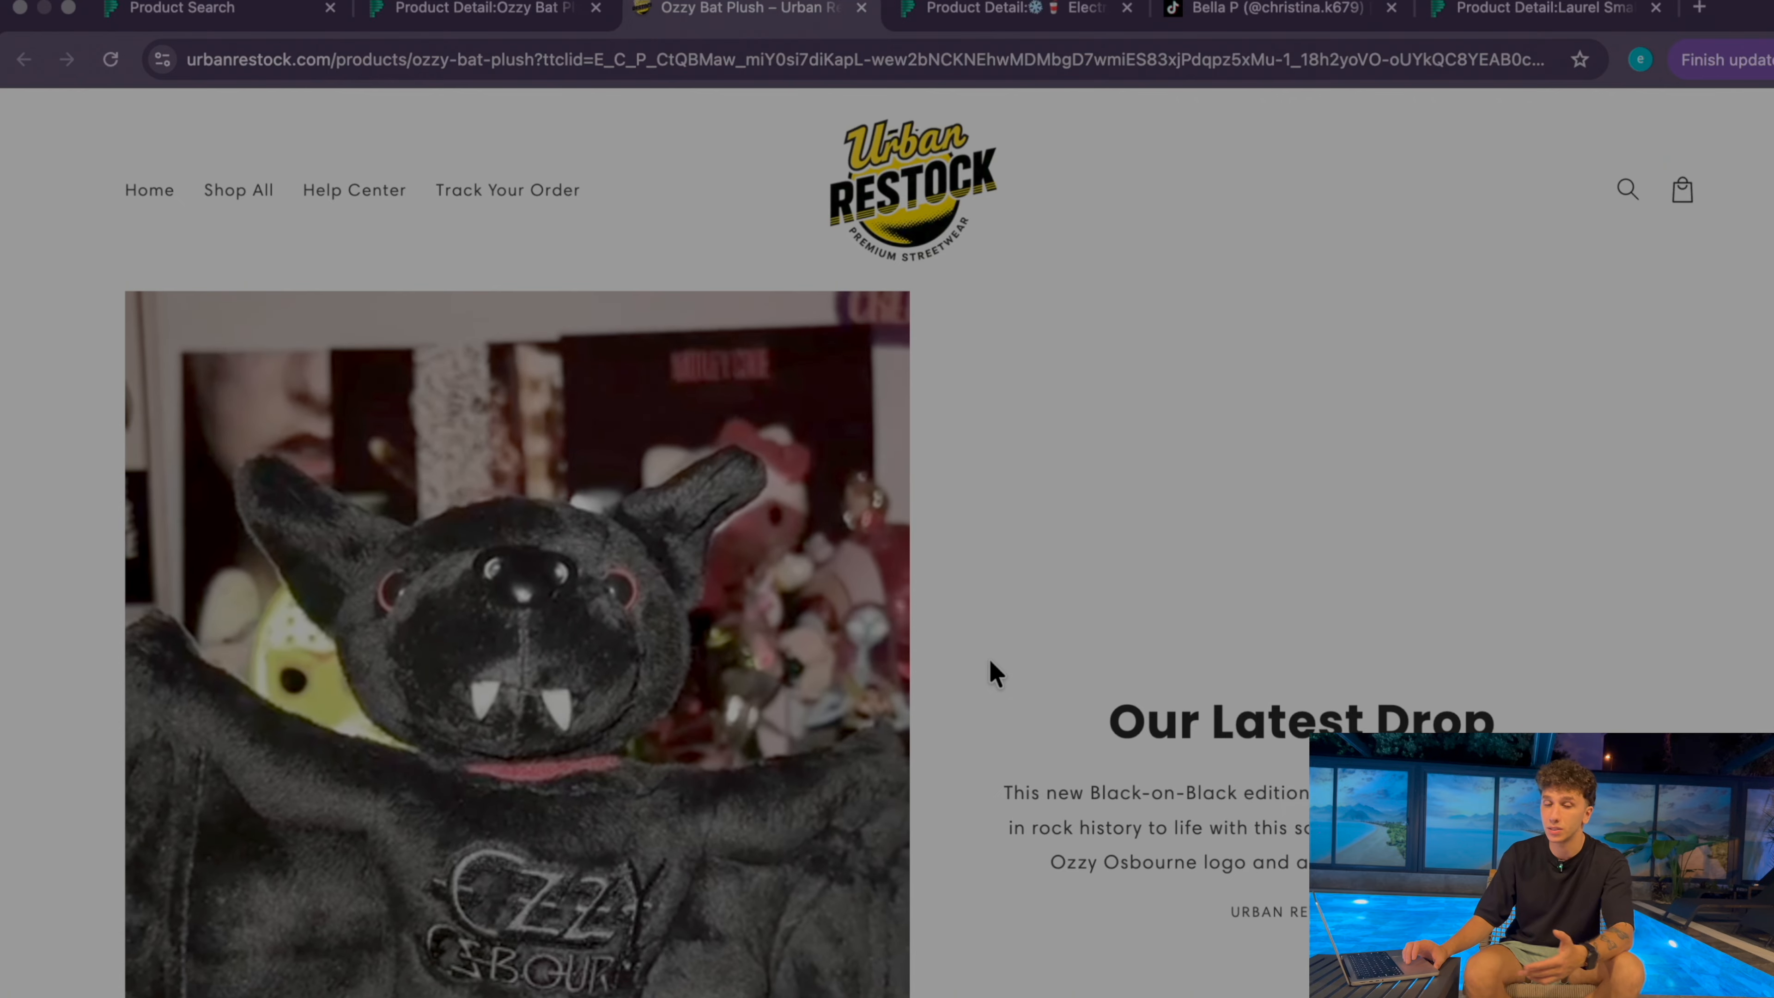
scroll(988, 657, "up", 10)
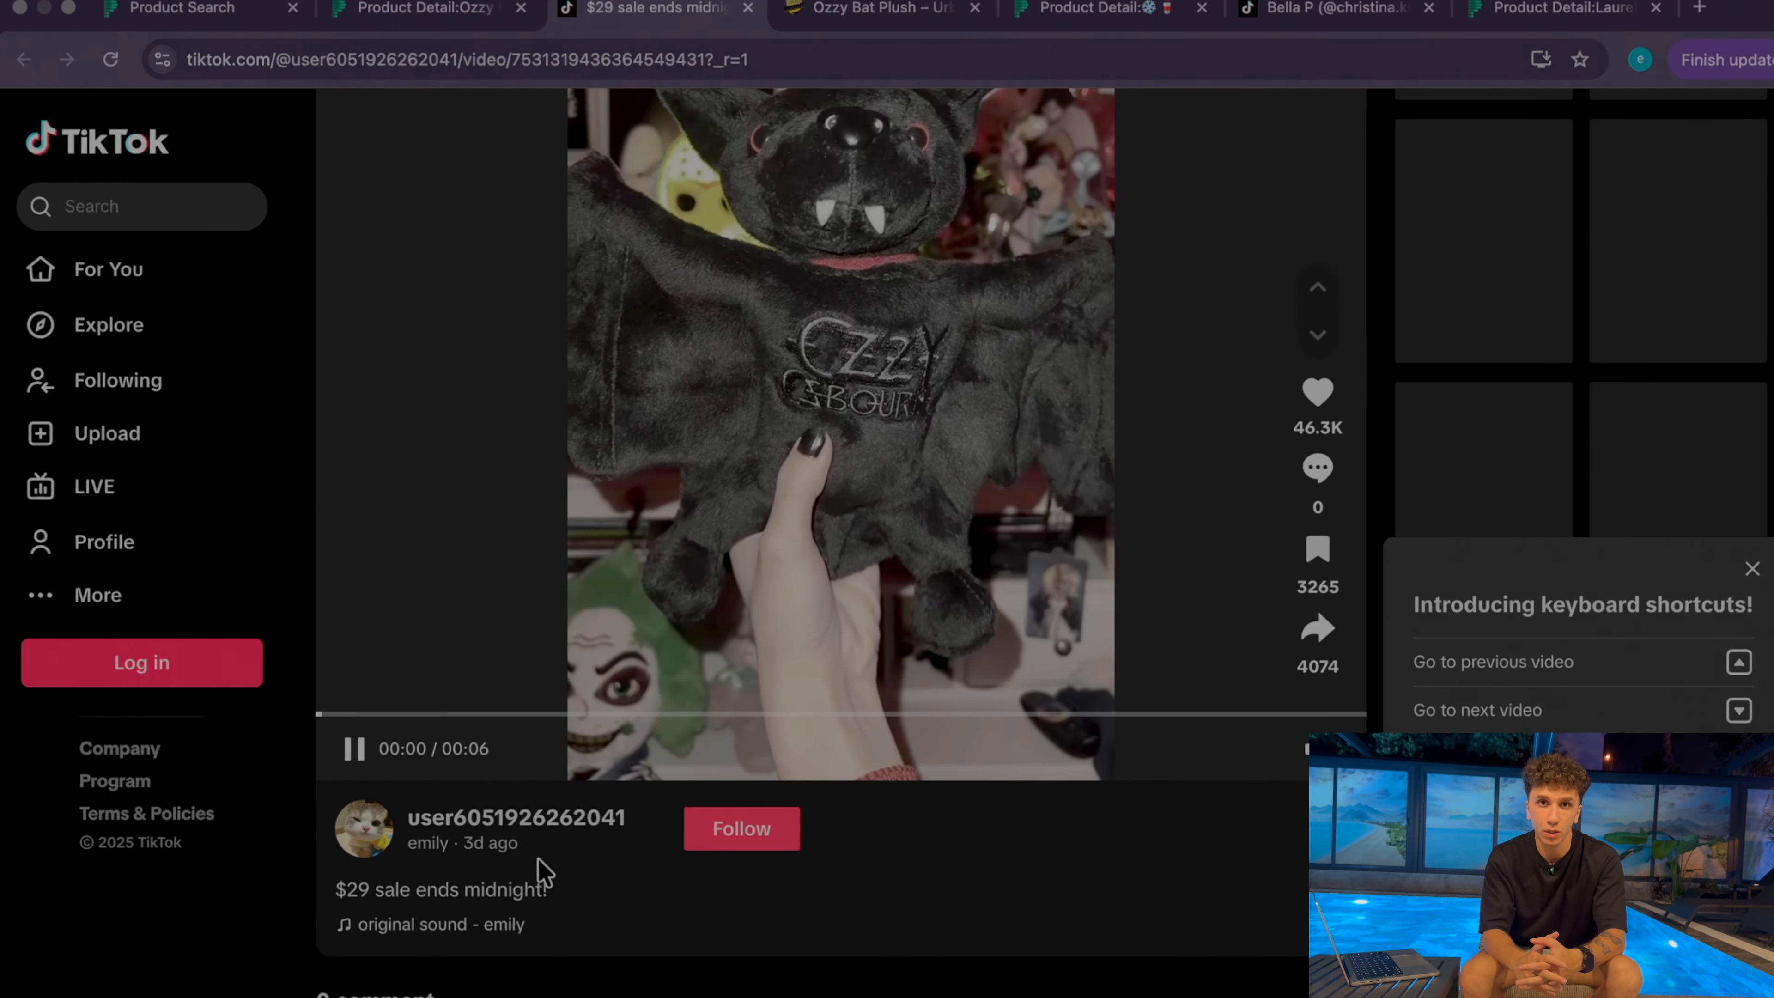
View the bat plush ad publisher's TikTok profile, examine the product's TikTok ads analytics, and close the product details
left_click(538, 827)
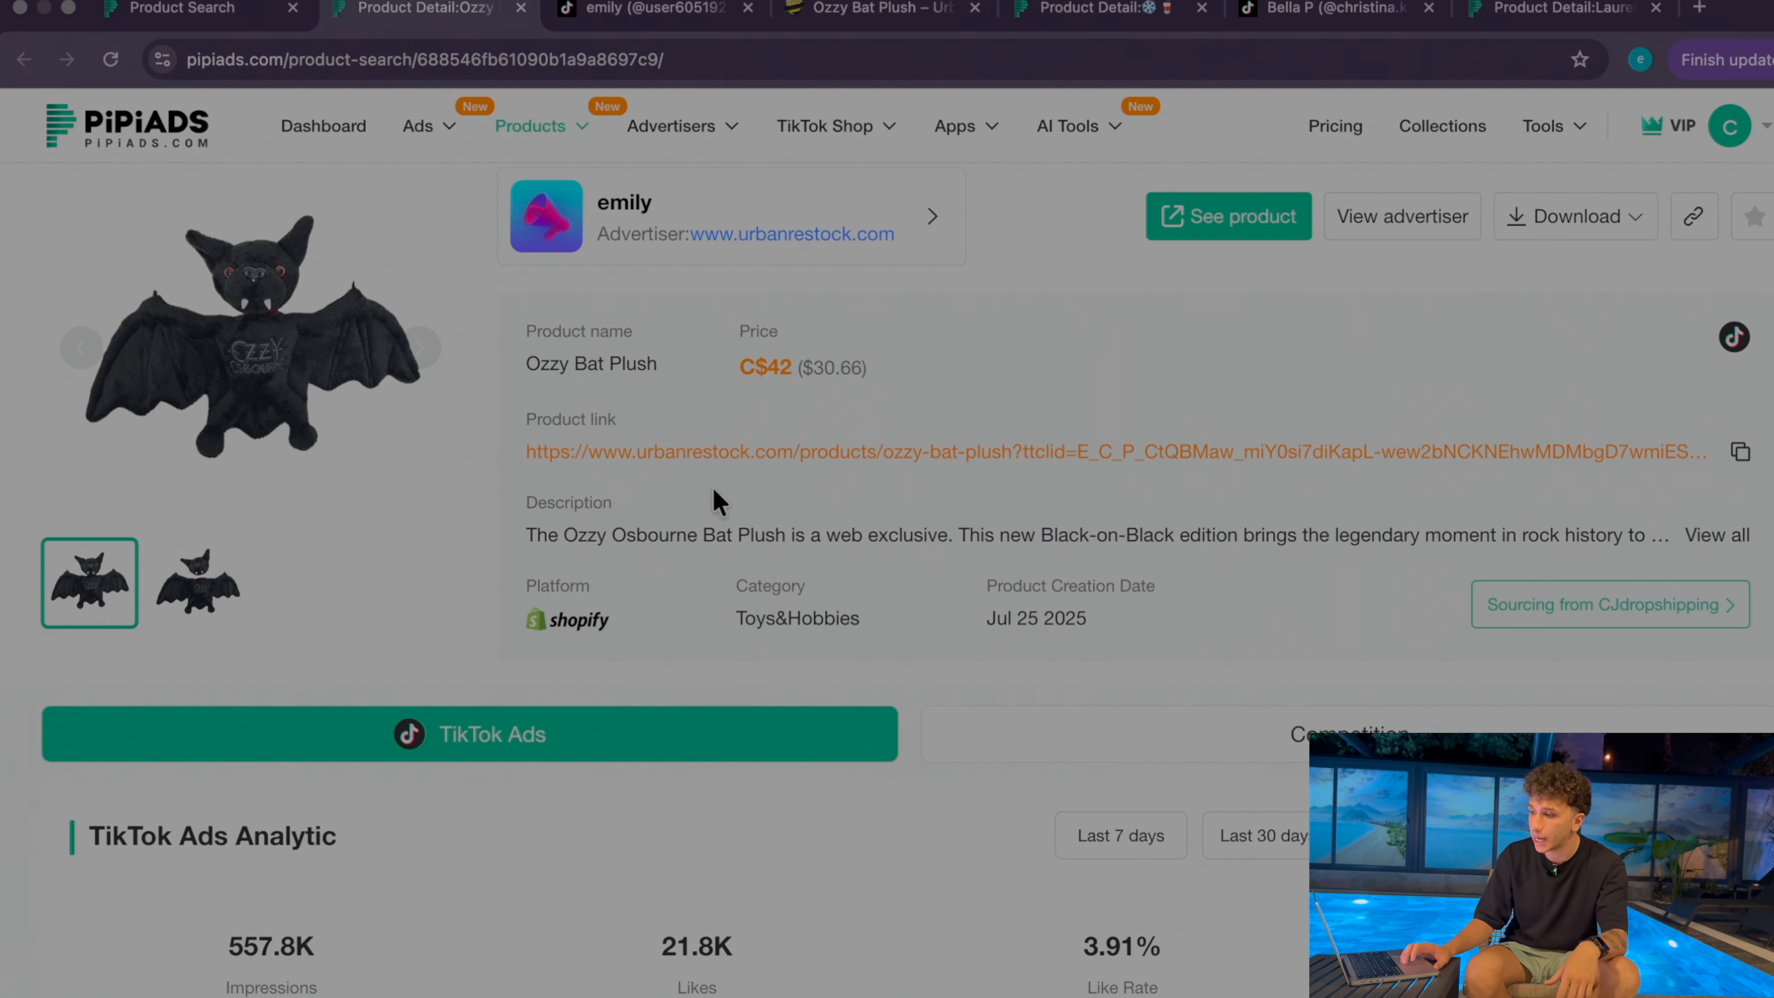
scroll(662, 689, "down", 8)
scroll(661, 684, "up", 7)
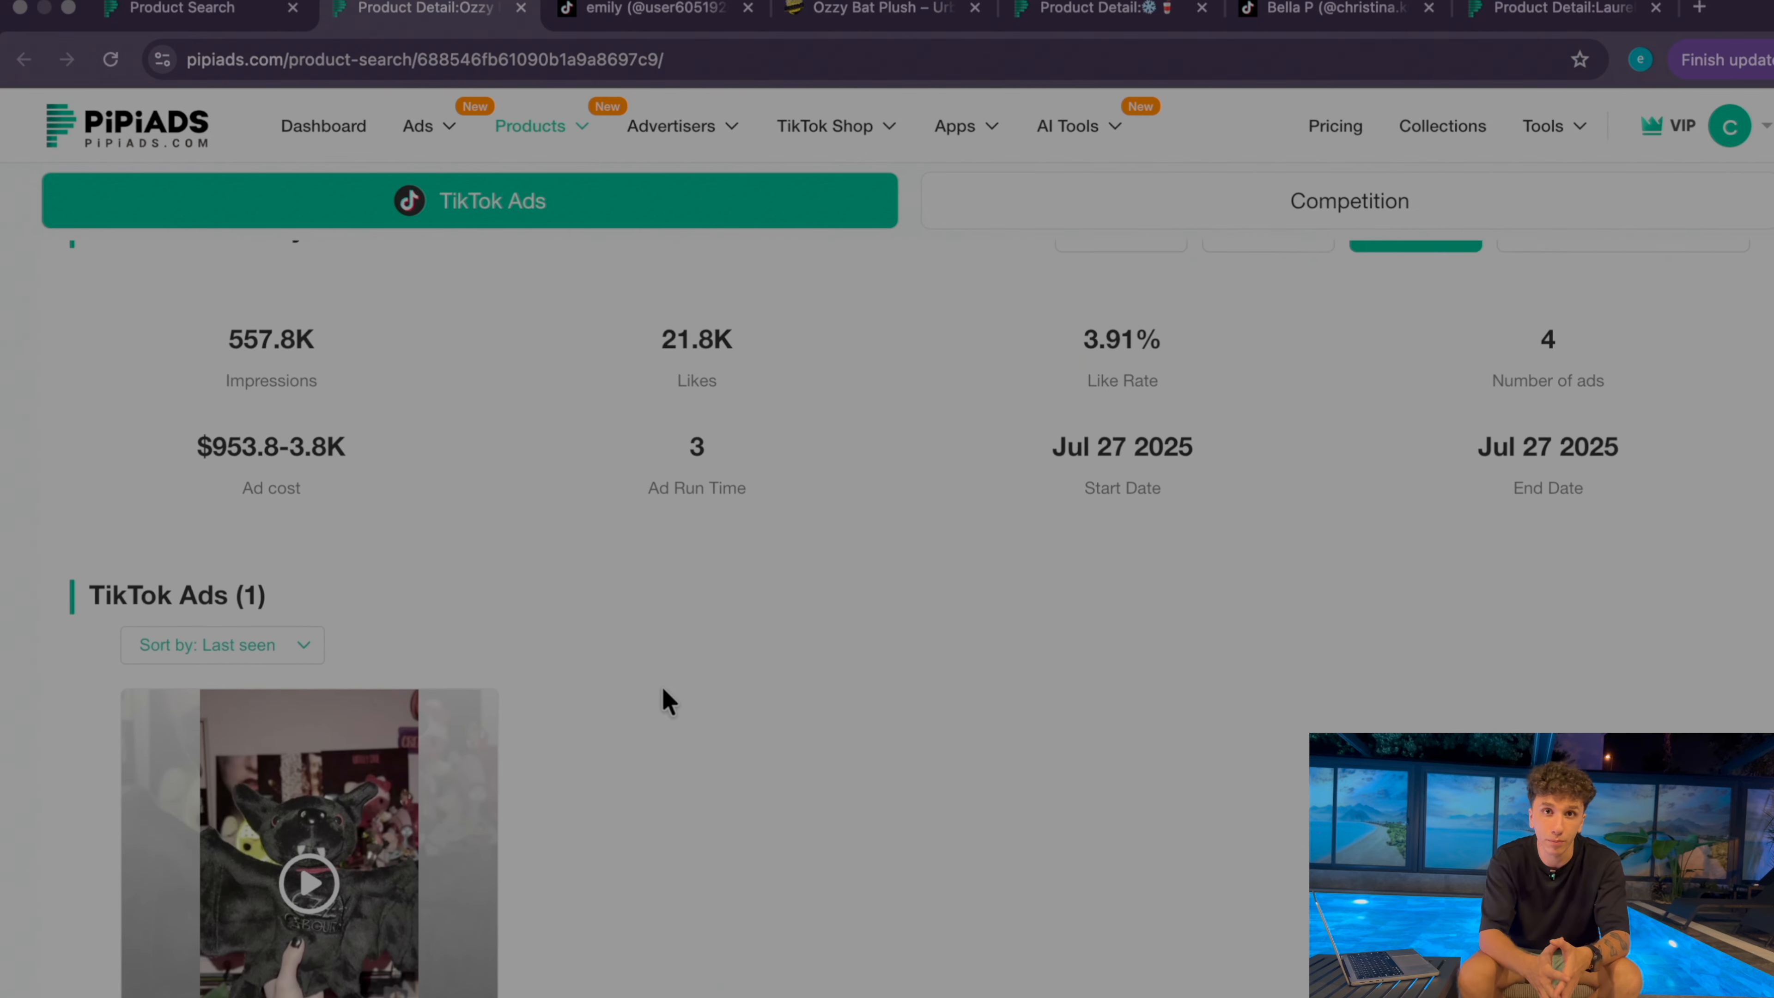
scroll(661, 684, "down", 4)
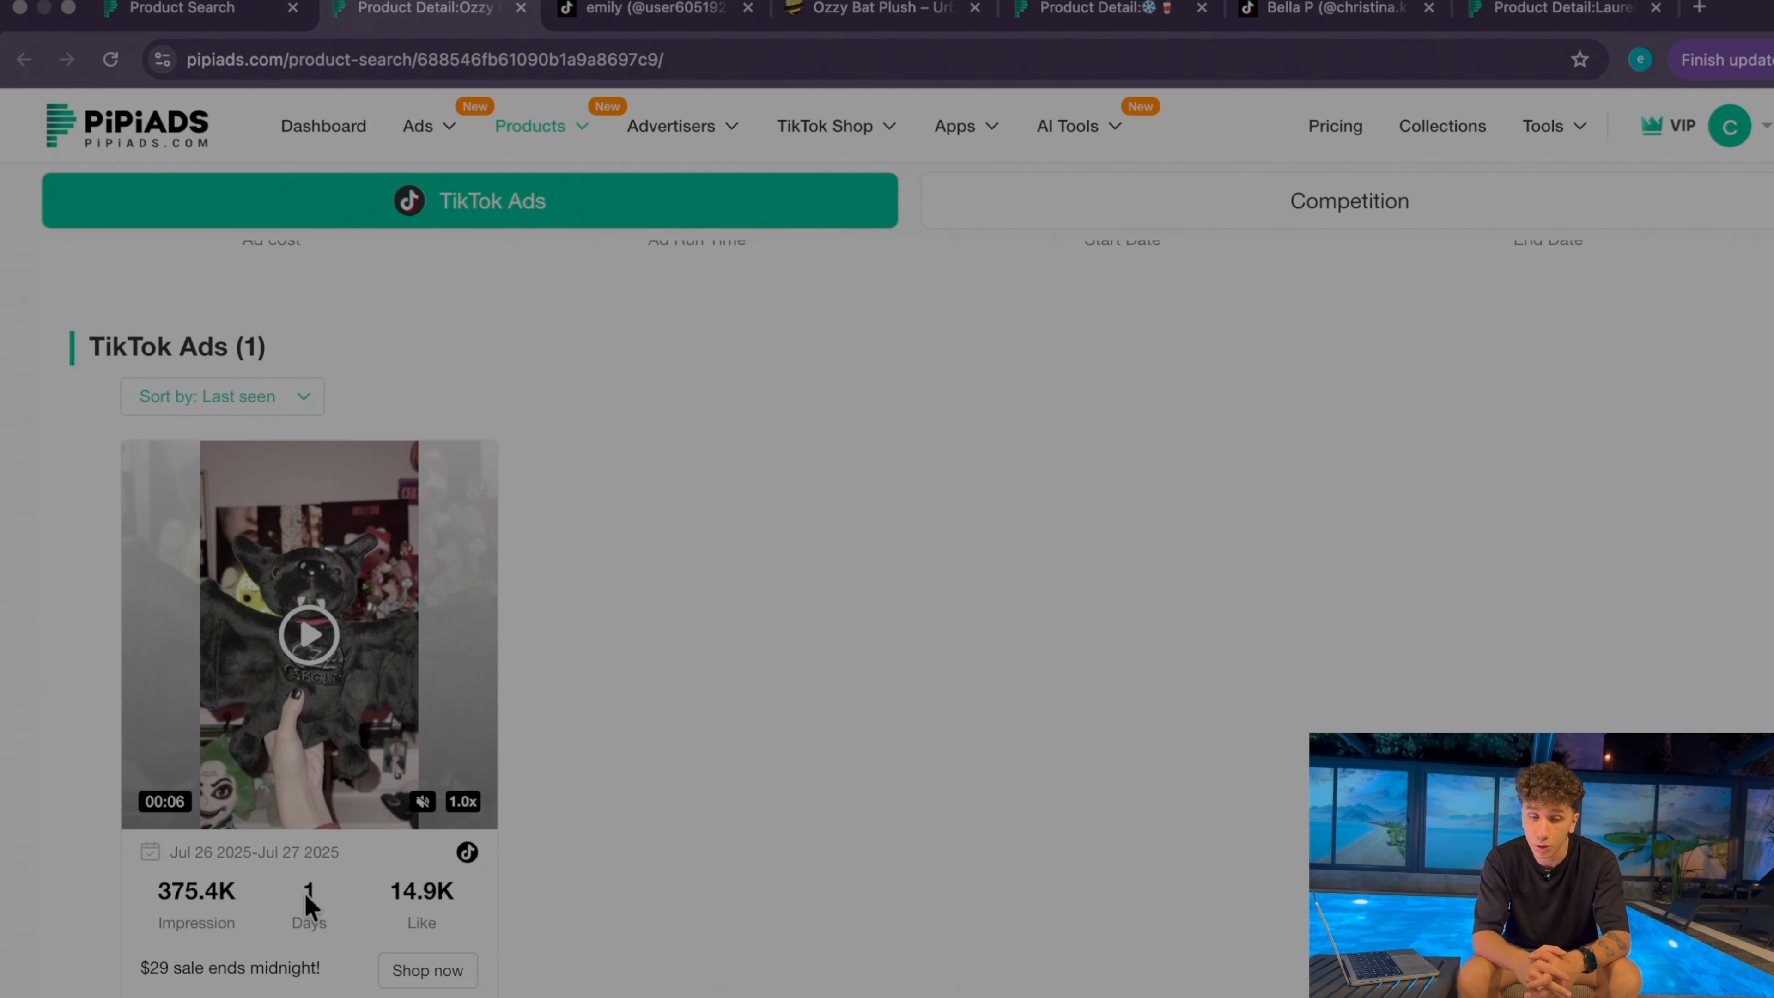
scroll(487, 831, "up", 10)
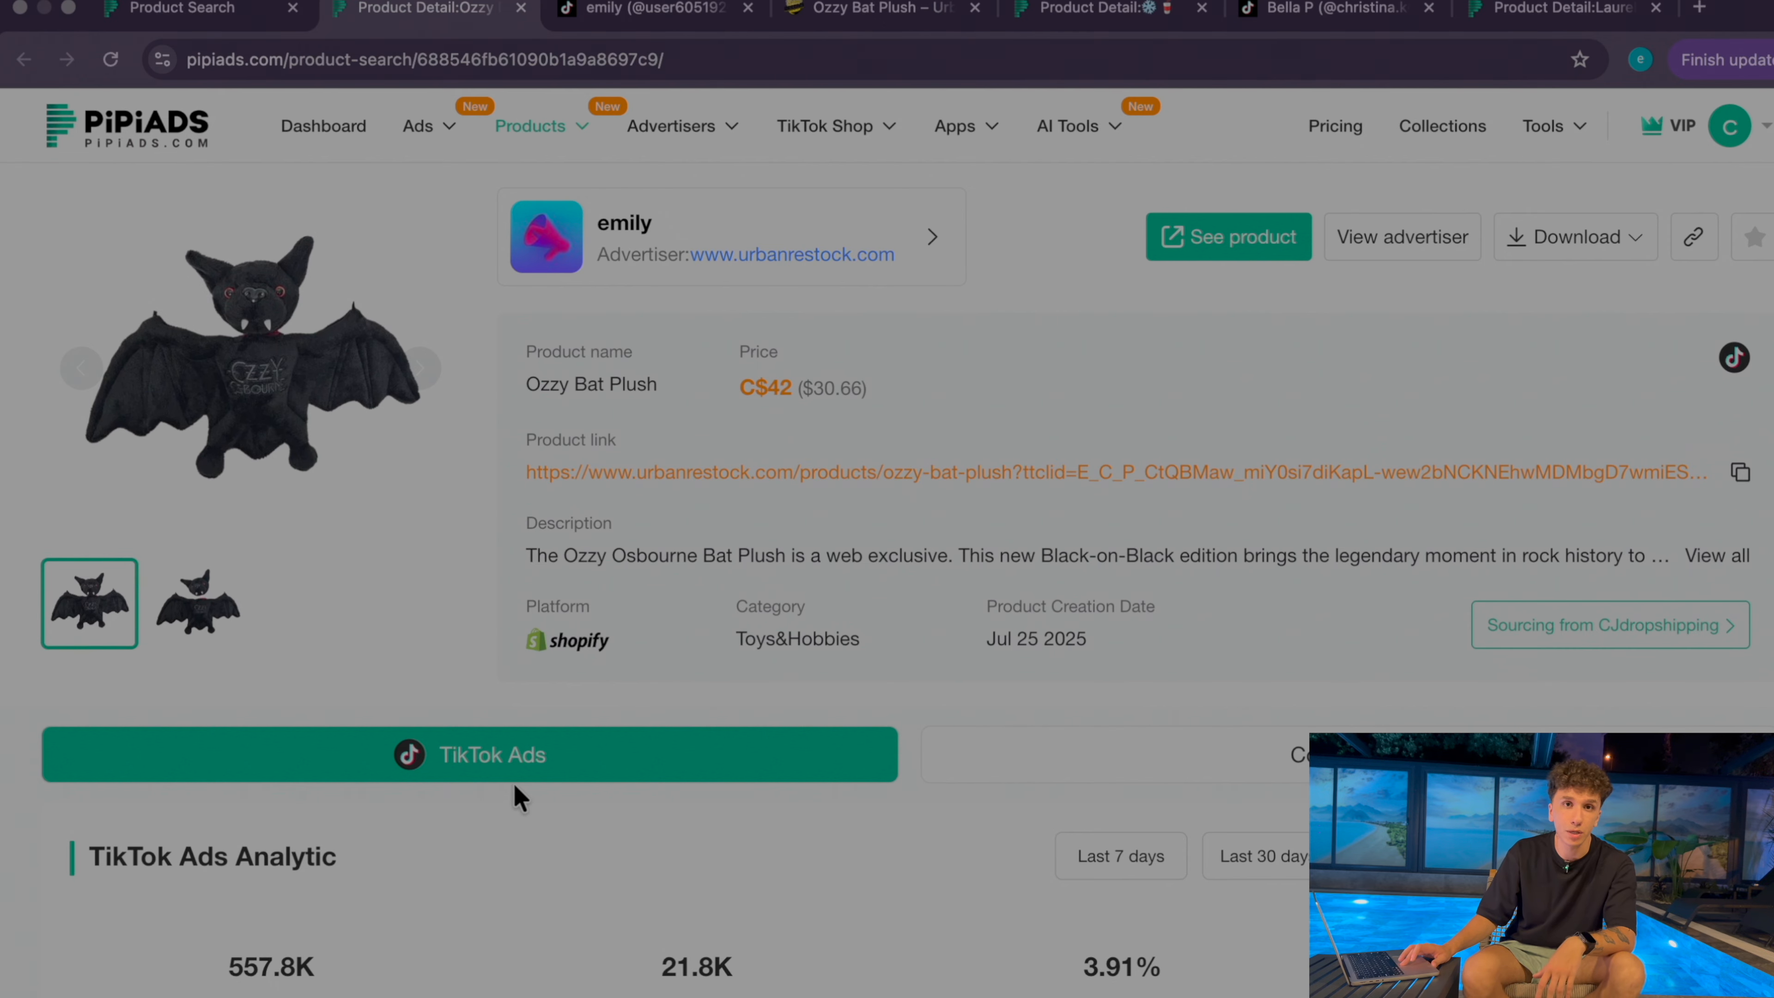
key("super+w")
Open the Sour Cherry Set's details in another tab, examine its TikTok ads and influencer data, and close the tab
right_click(592, 599)
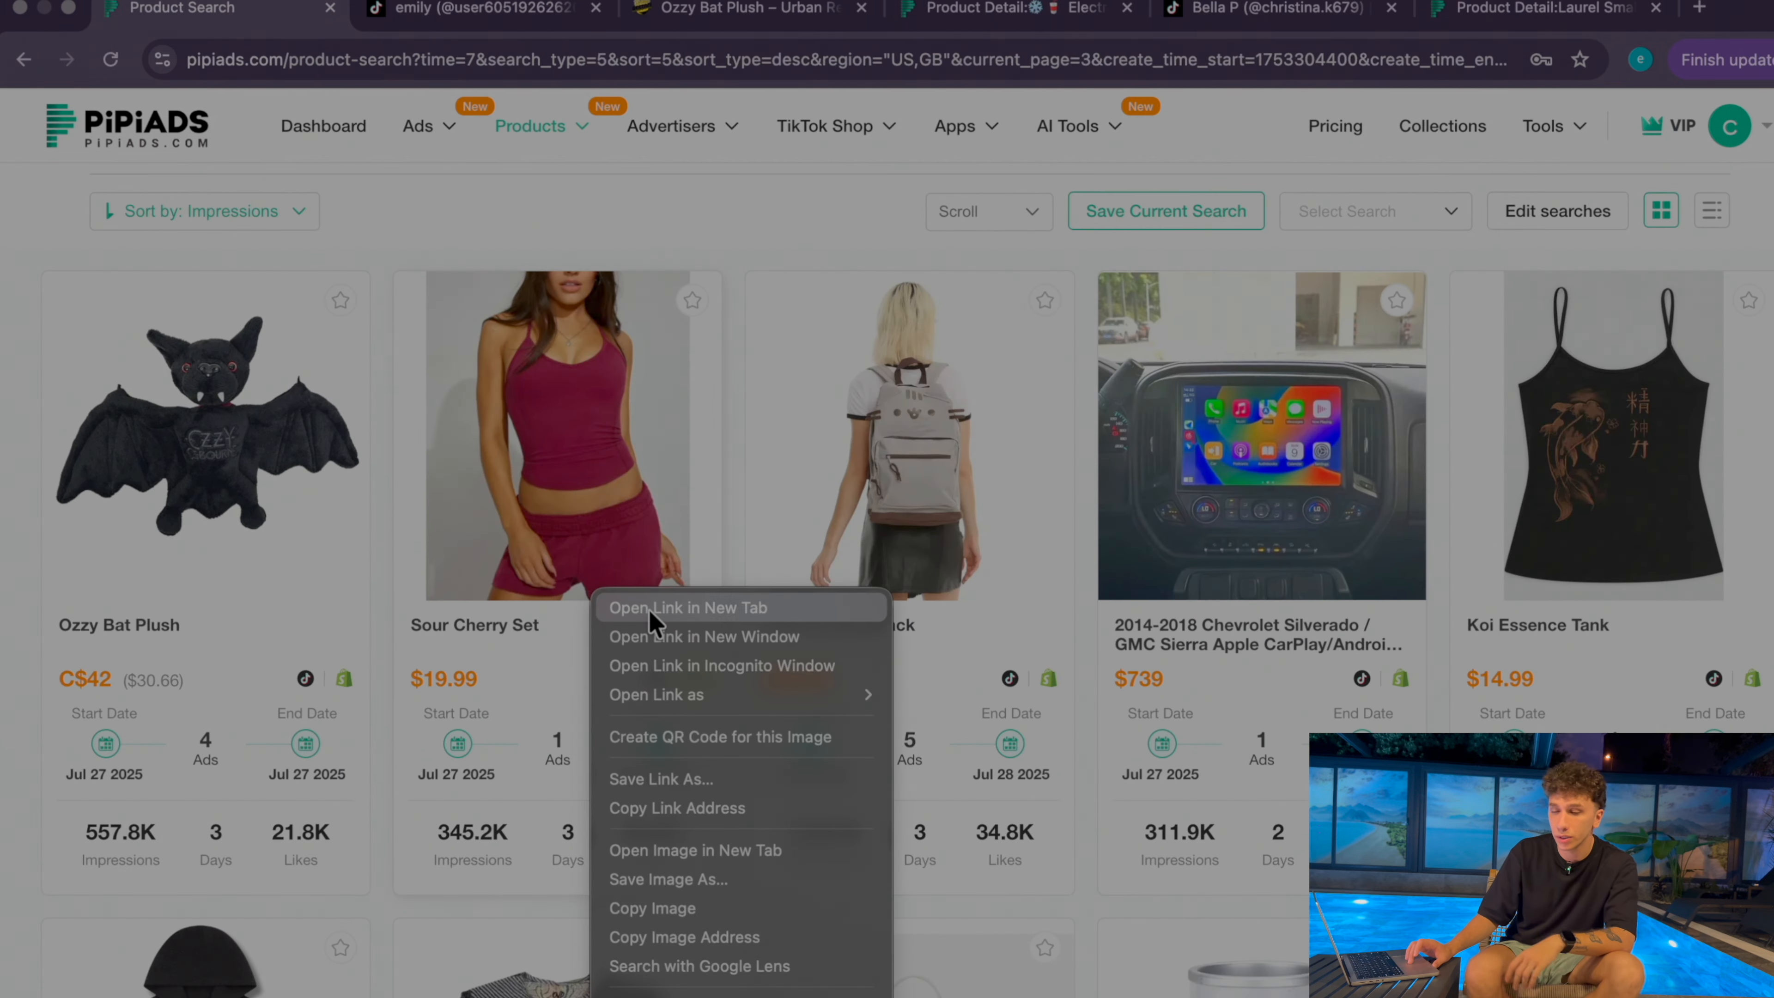
left_click(658, 608)
left_click(321, 3)
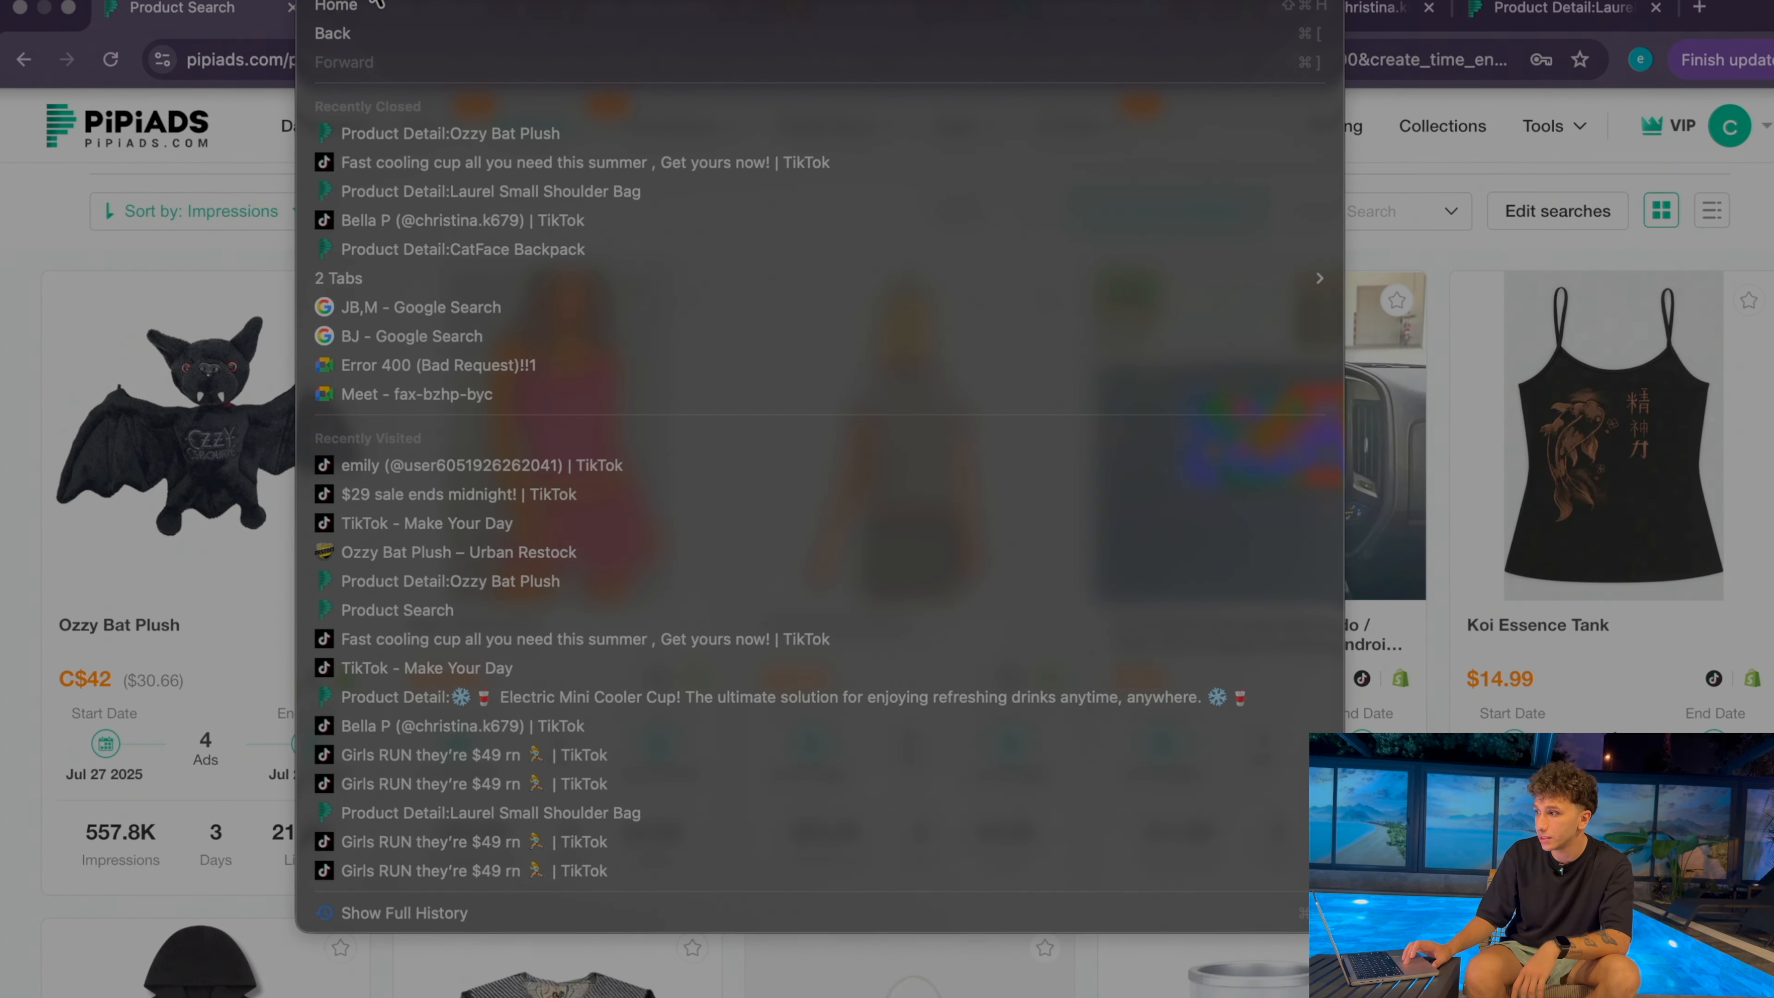
left_click(405, 10)
left_click(419, 8)
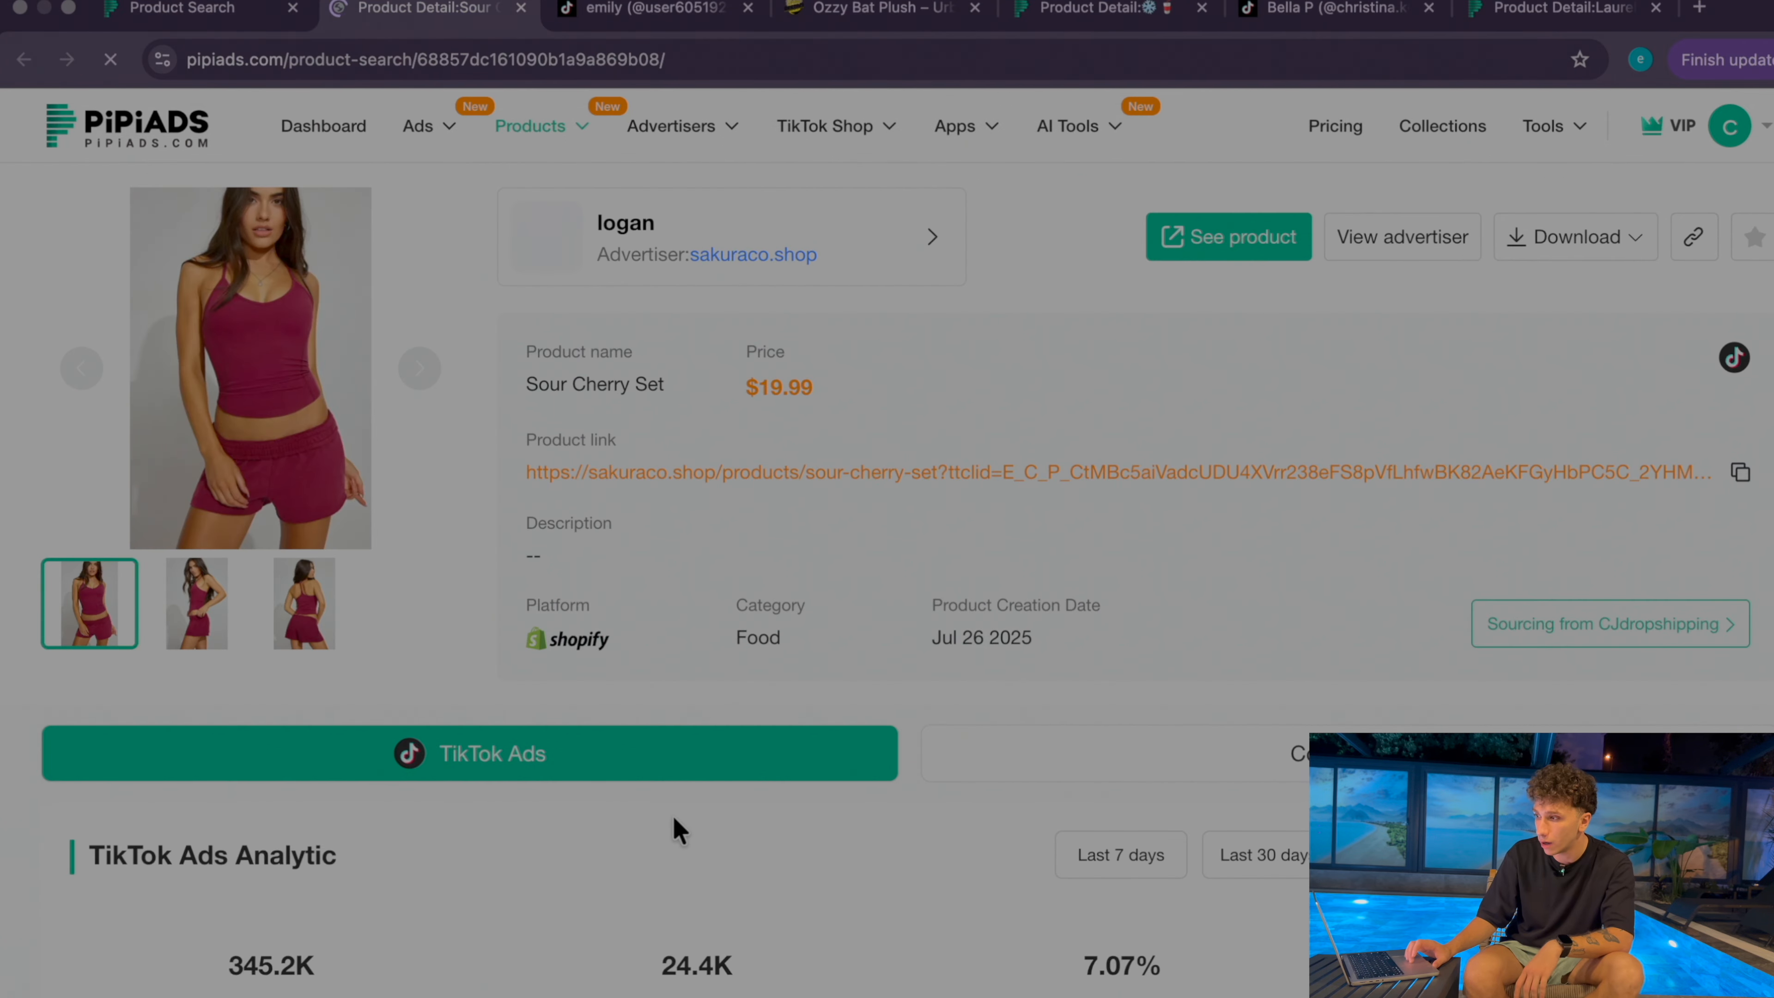
scroll(671, 814, "down", 8)
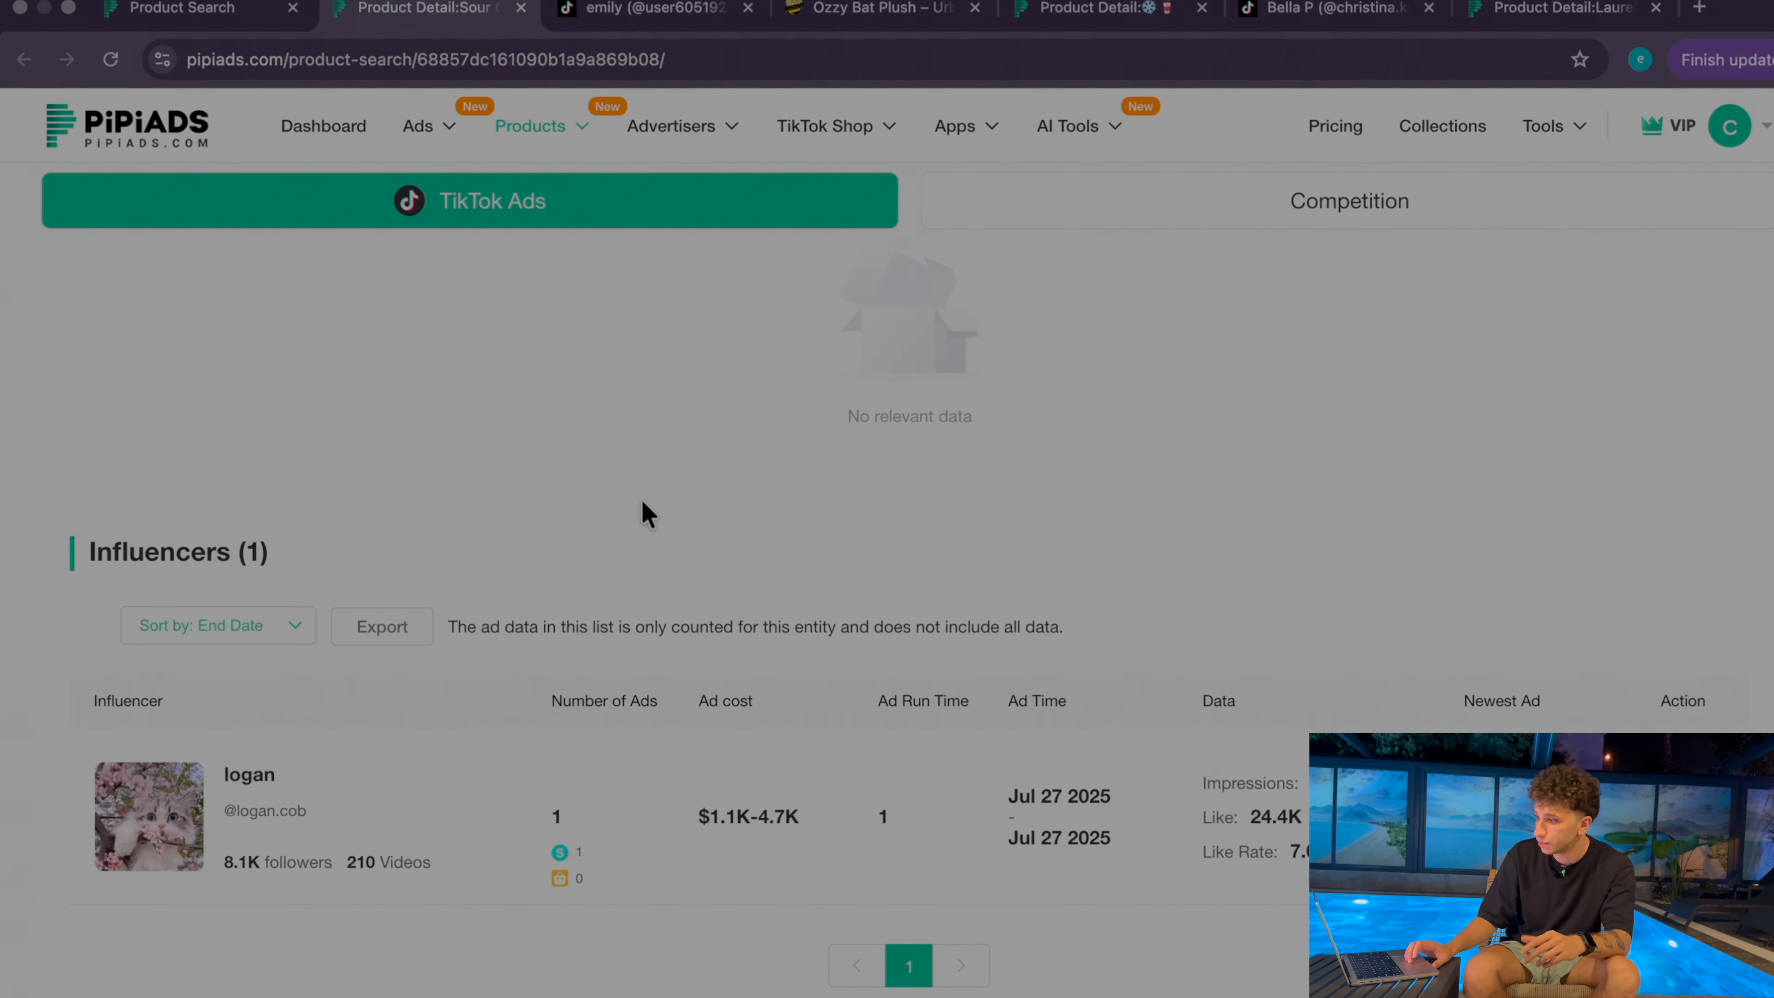
left_click(520, 8)
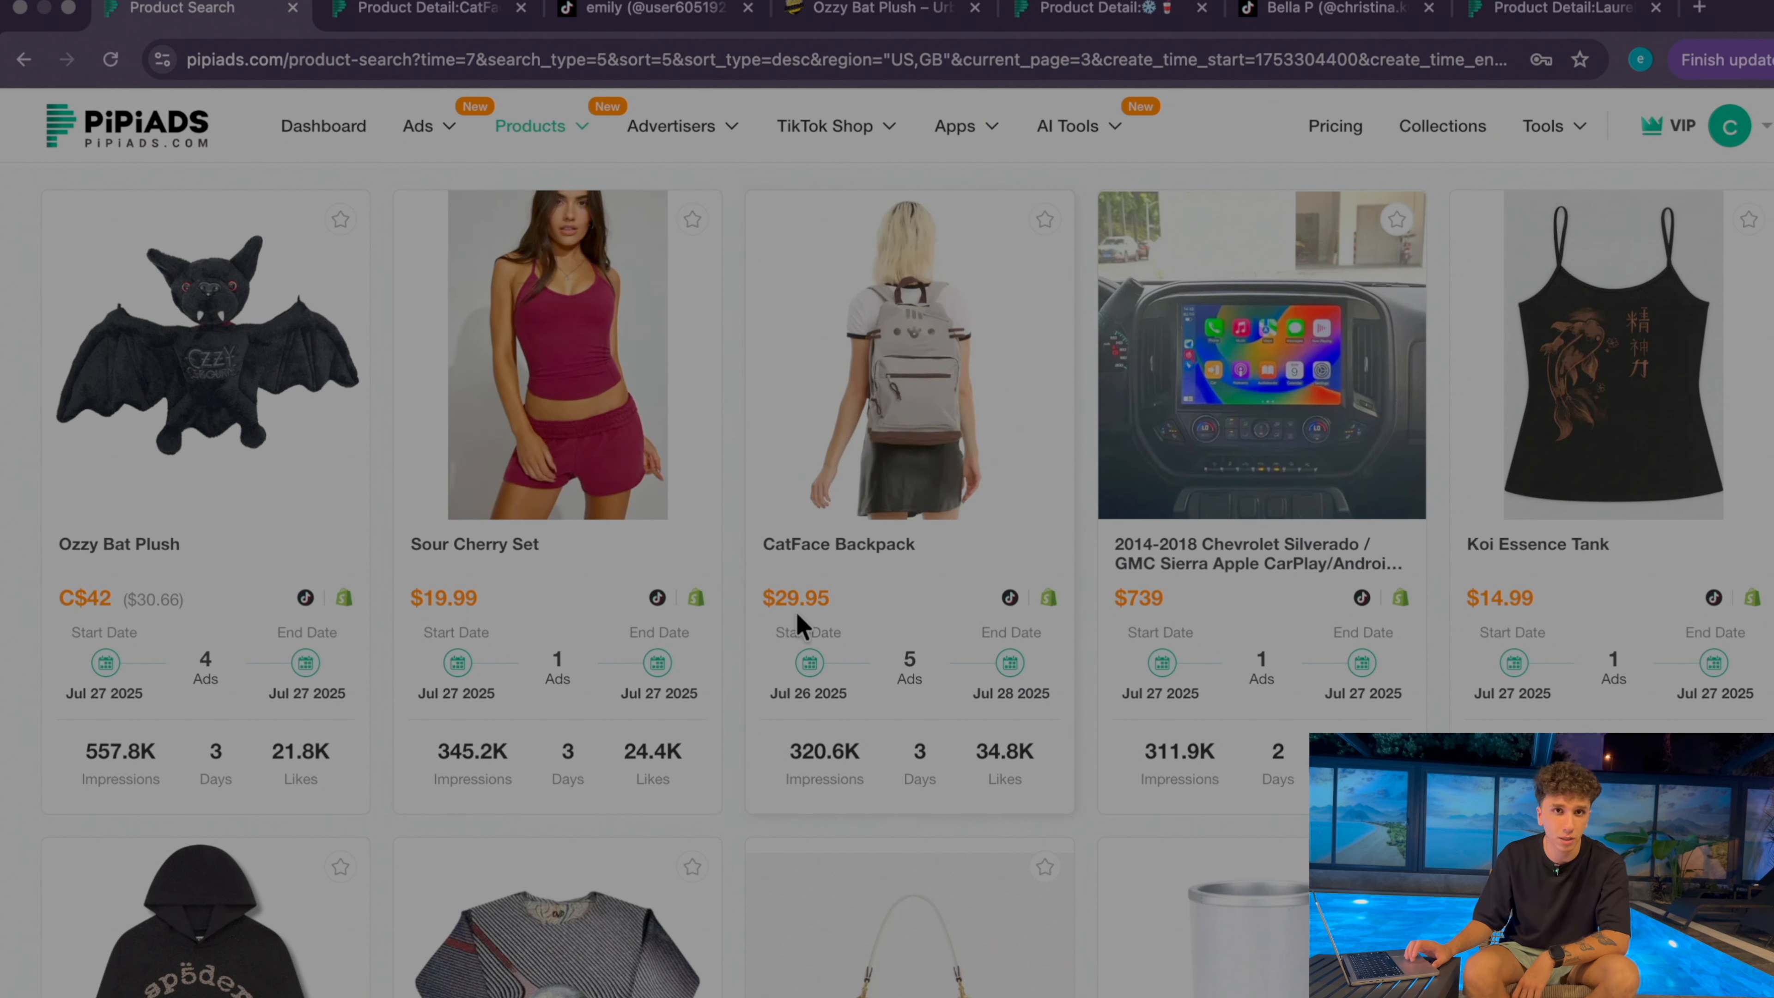
Review the CatFace Backpack ad targeting Canada, along with its TikTok post and the publisher's profile
left_click(815, 521)
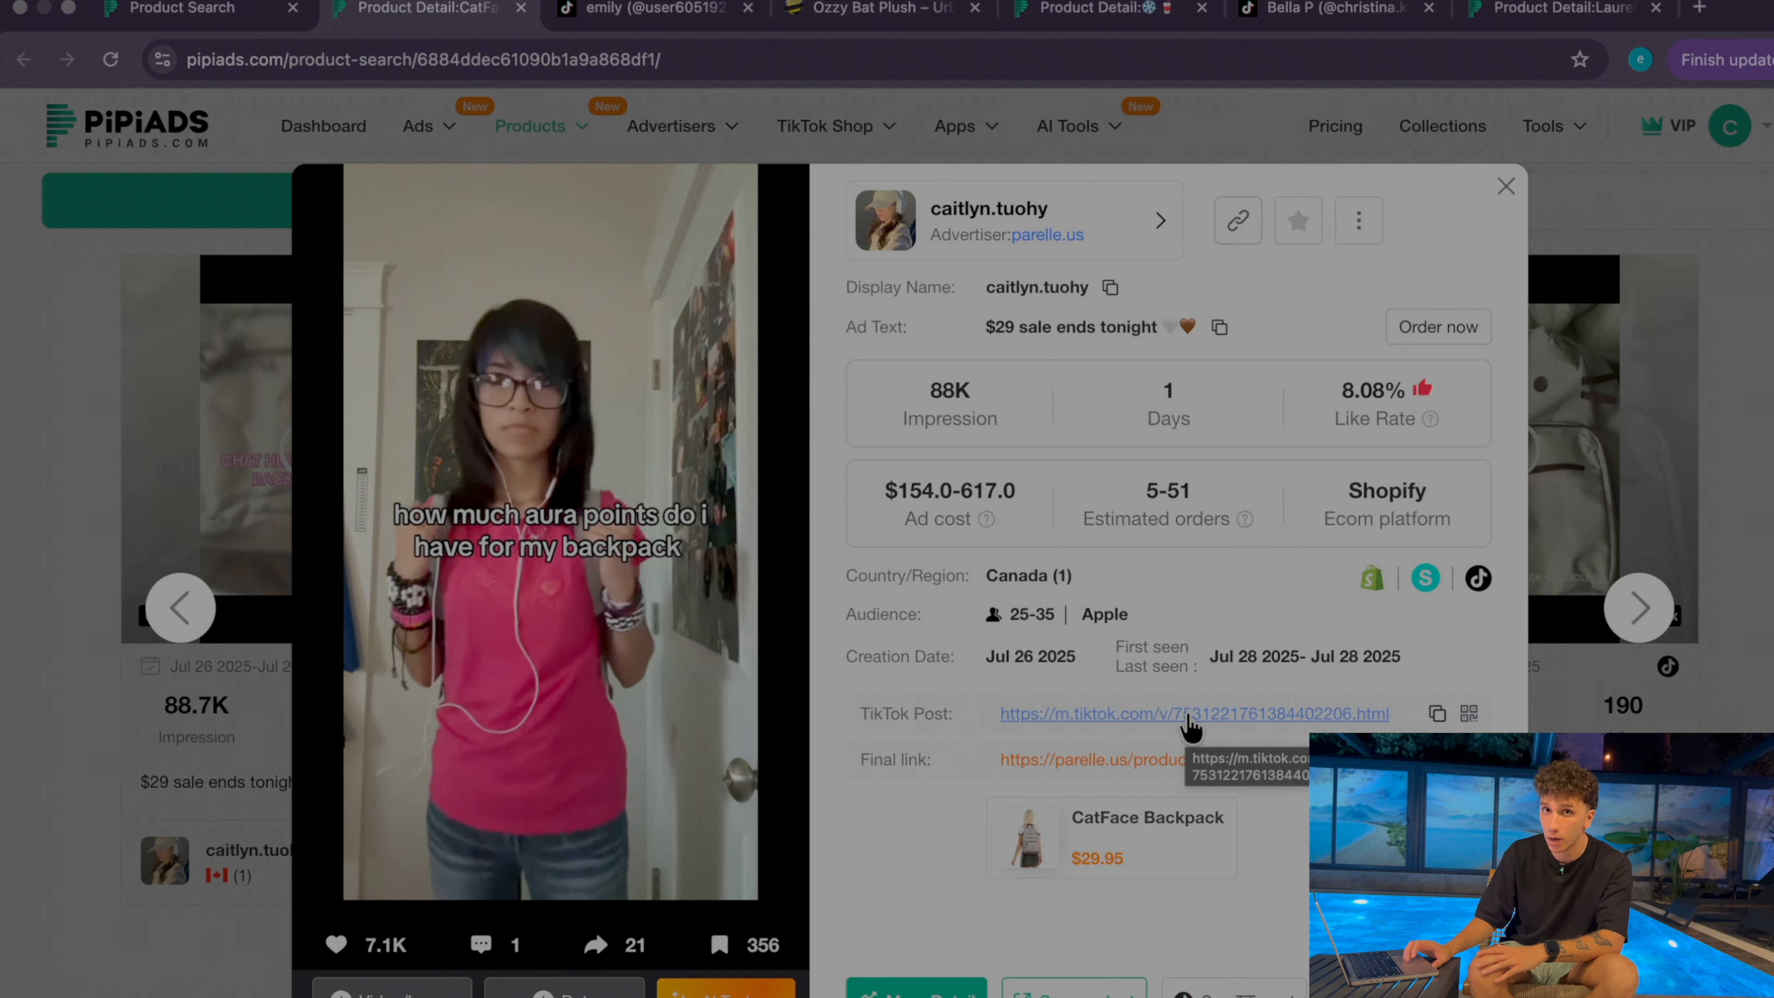
left_click(1189, 716)
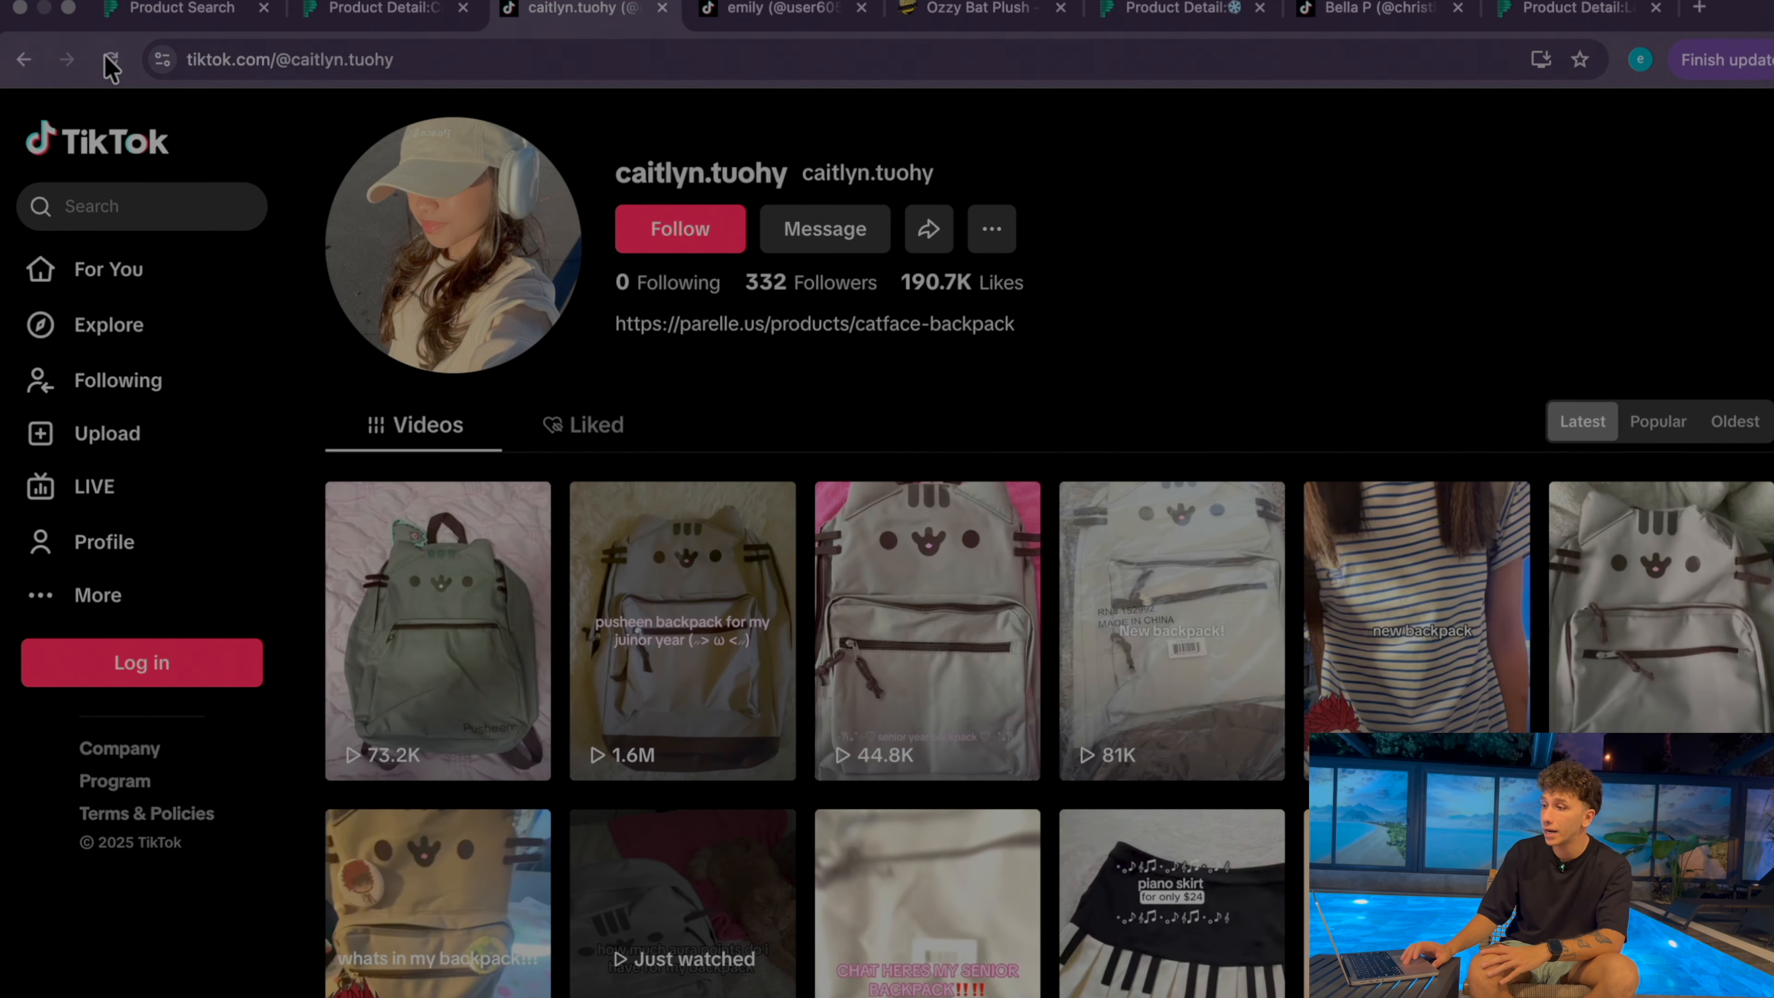
left_click(25, 60)
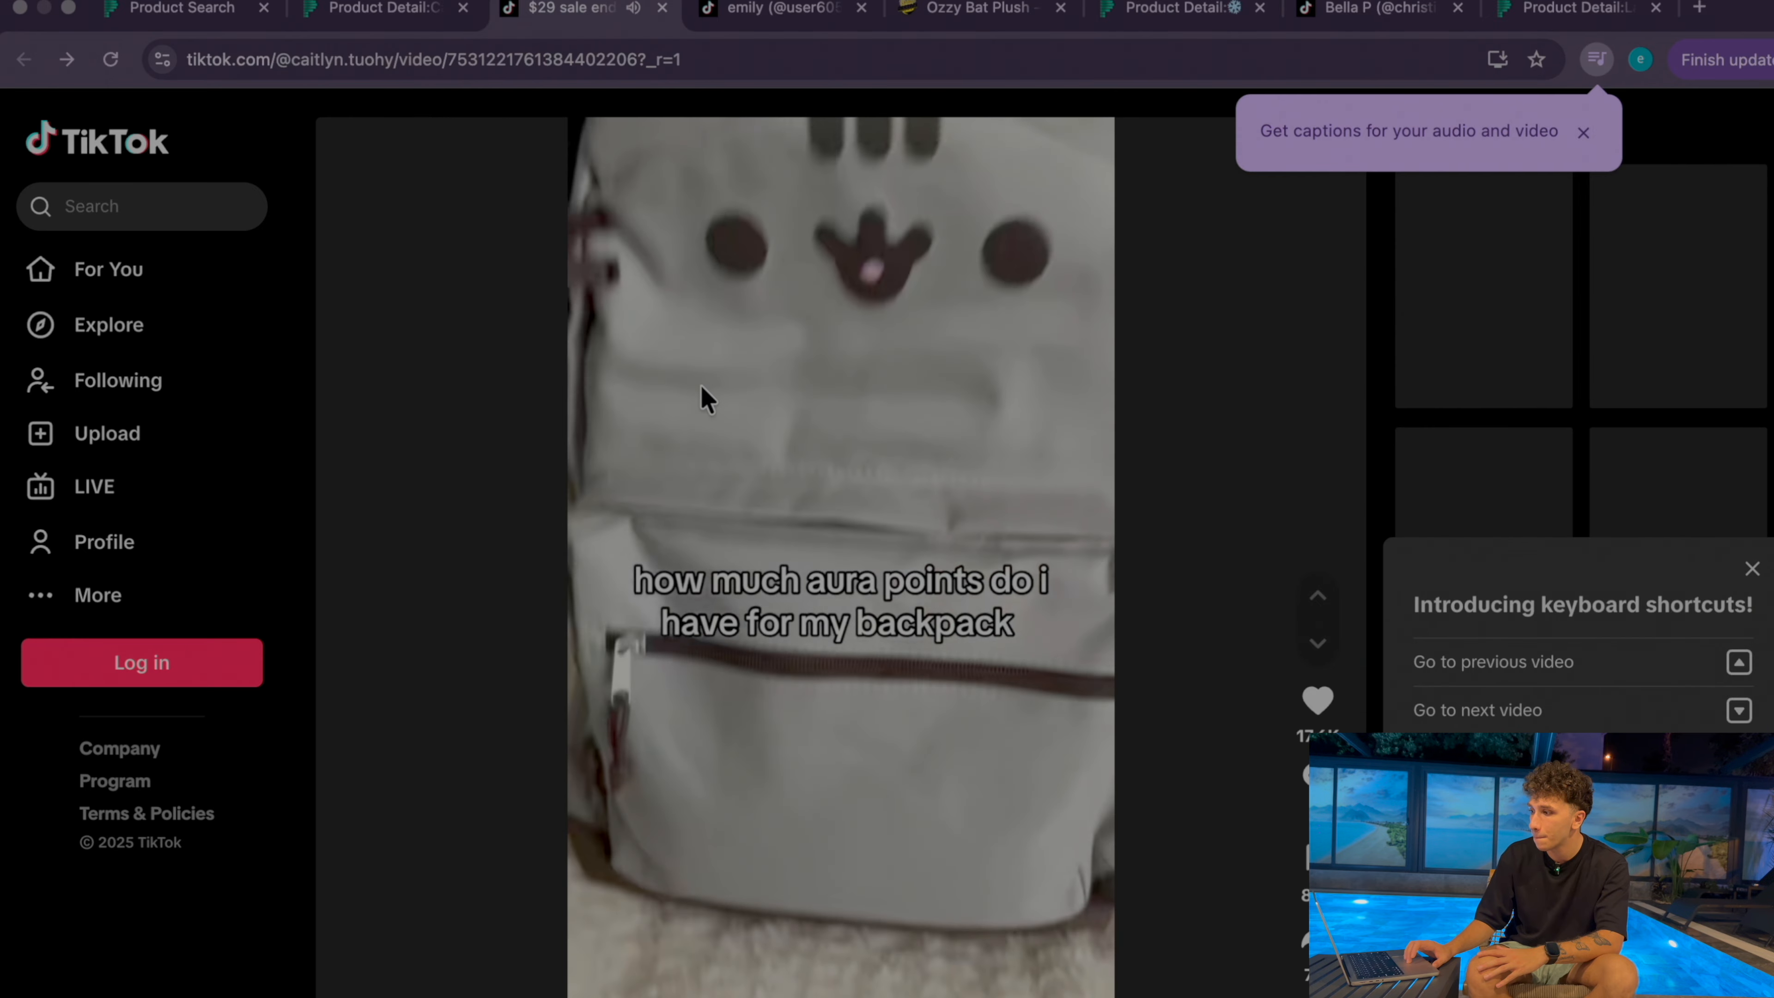